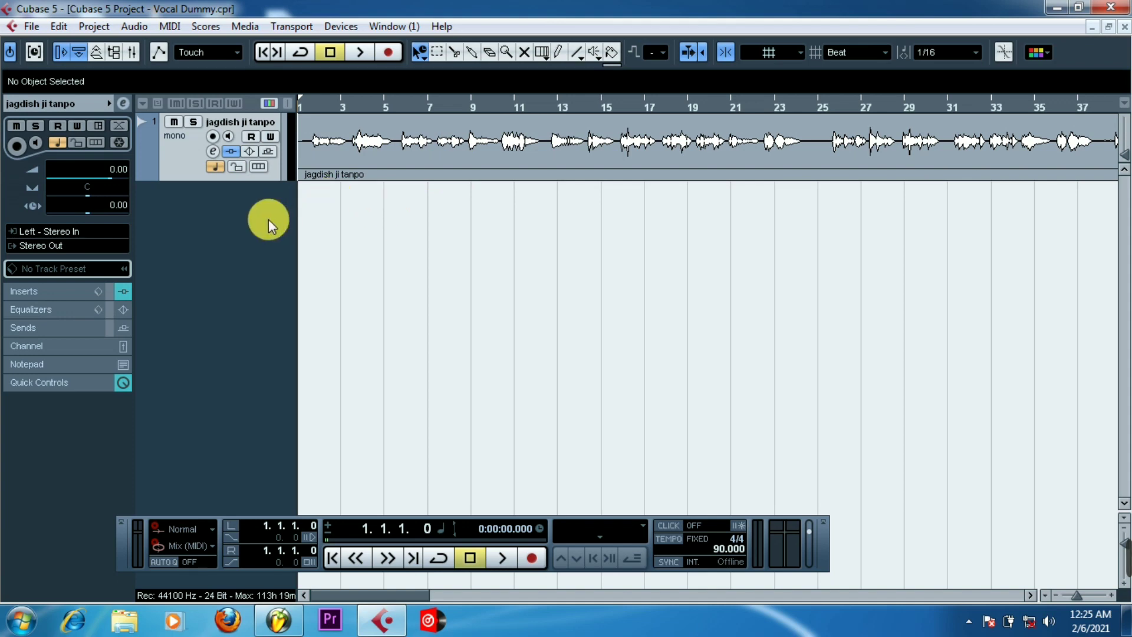
# Review the Q equalizer in the vocal track's first insert, close its windows, and audition the track from near the beginning
pyautogui.click(313, 107)
pyautogui.click(222, 153)
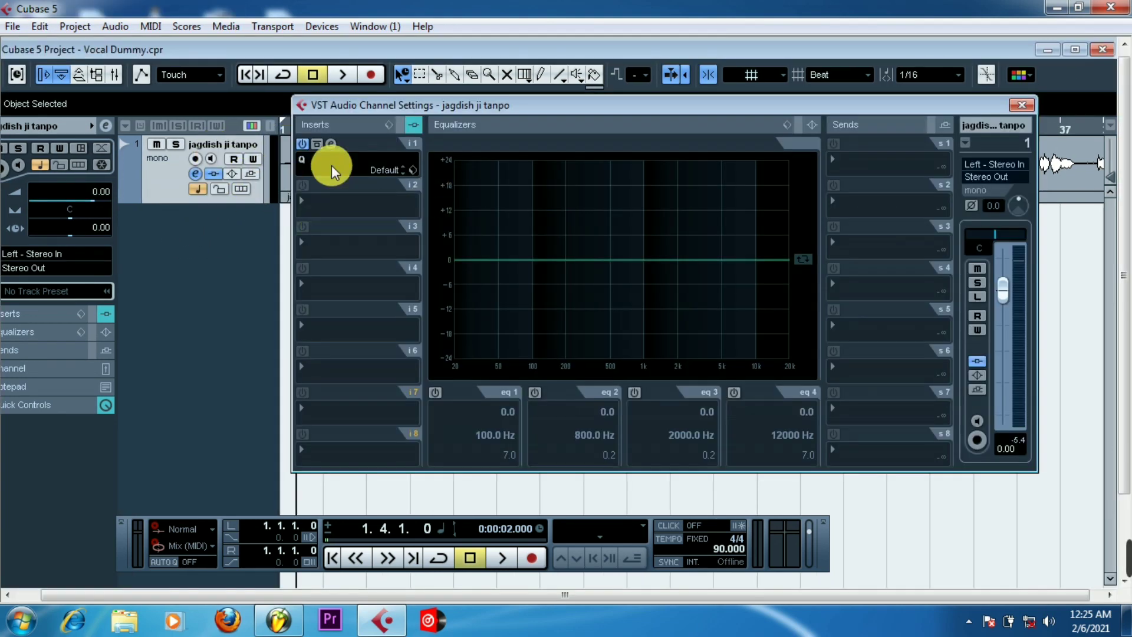
pyautogui.click(332, 144)
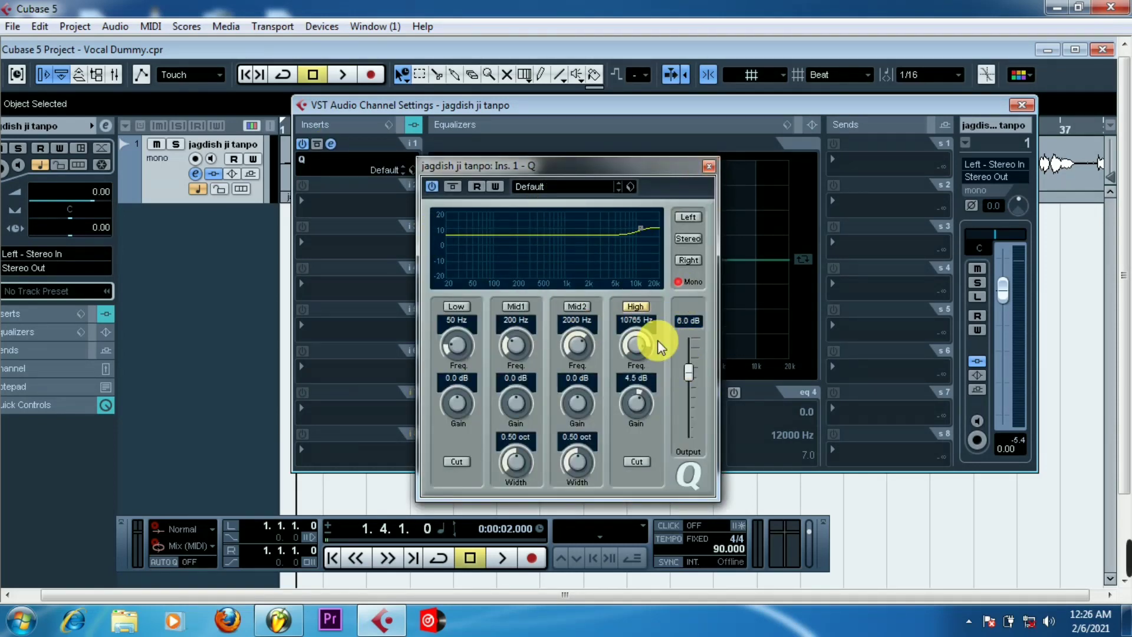
pyautogui.click(709, 169)
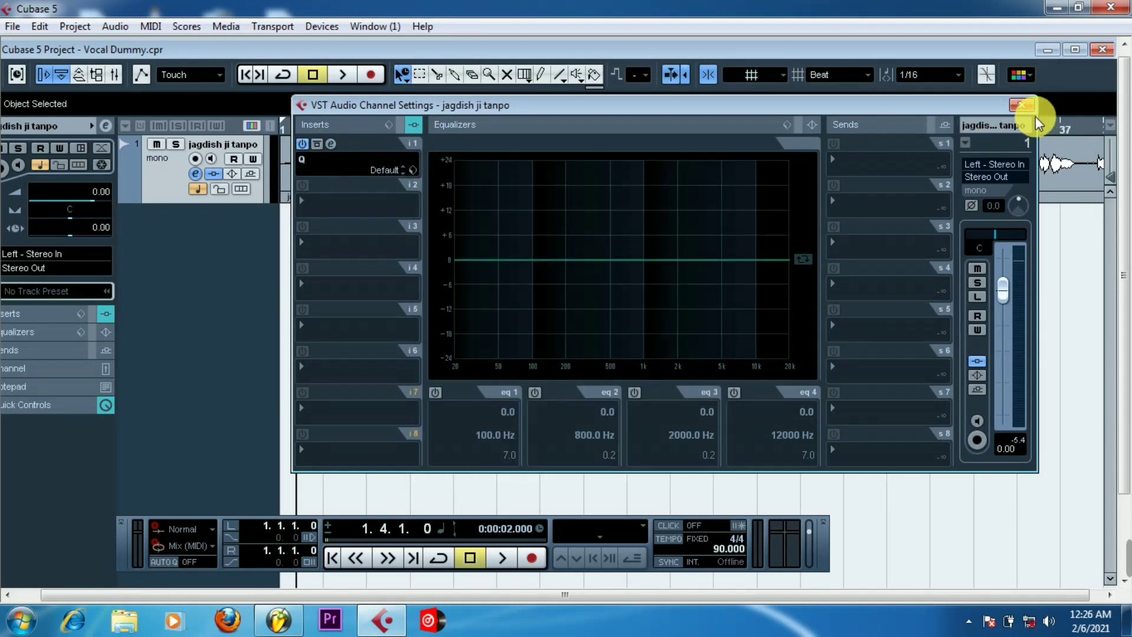
pyautogui.click(1022, 105)
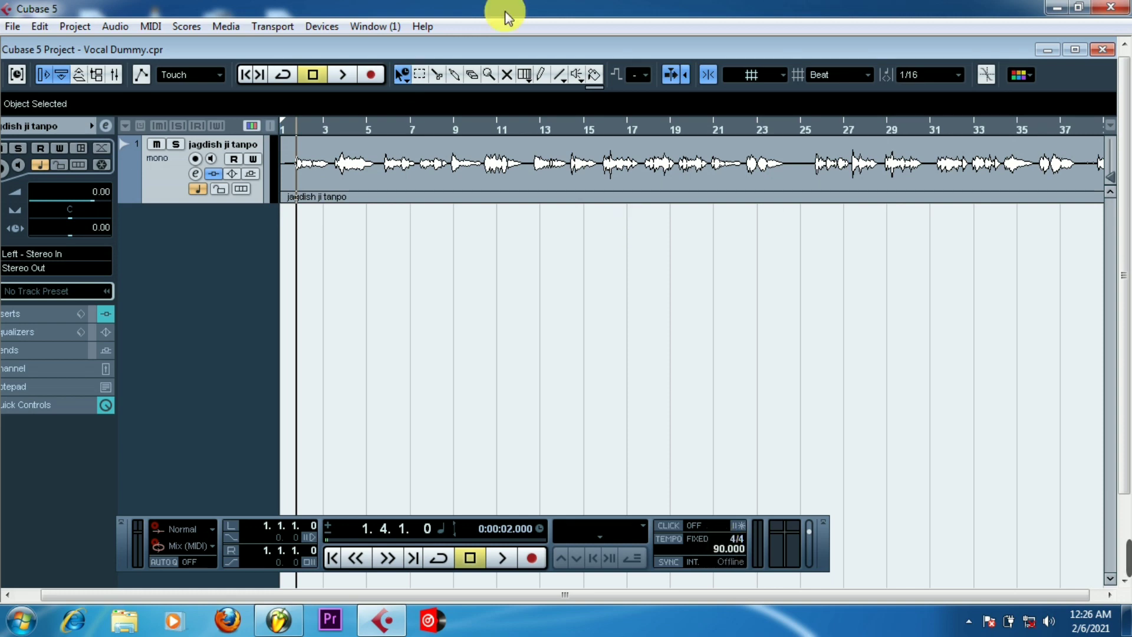
pyautogui.click(343, 74)
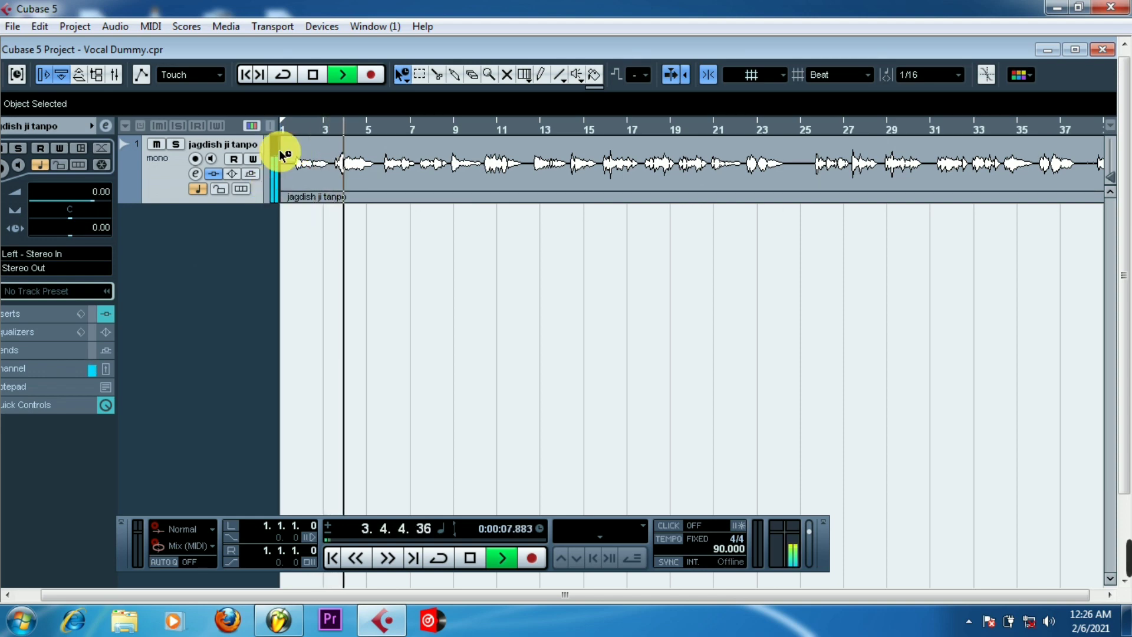
pyautogui.click(313, 76)
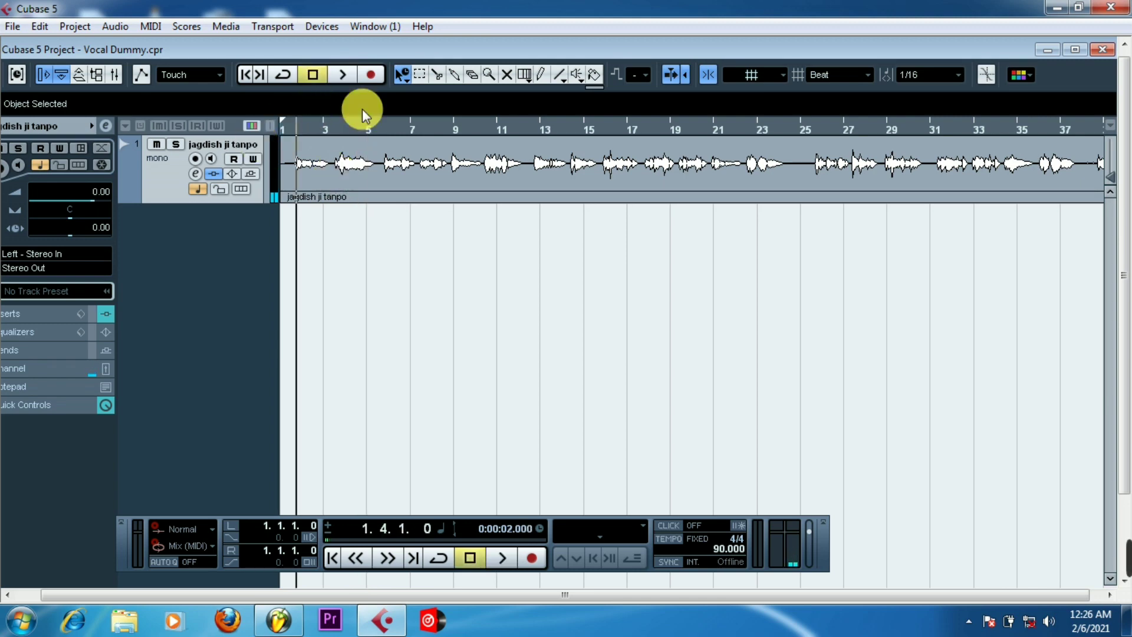
# Add StereoDelay to the vocal track's second insert slot and load its Sweet Vocal Delay preset
pyautogui.click(196, 174)
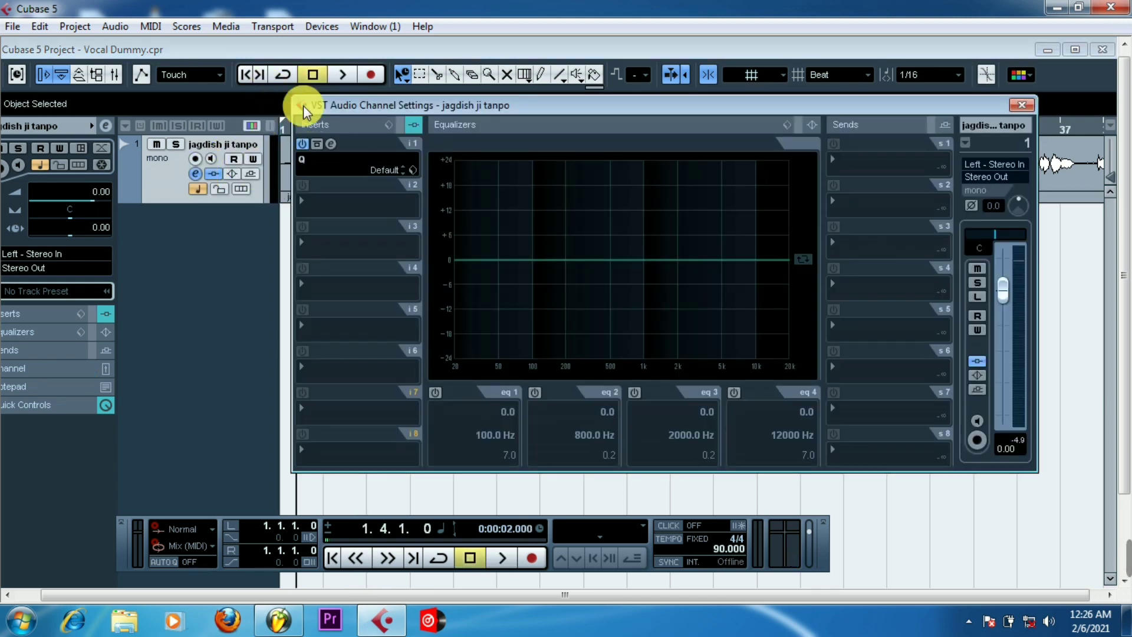
pyautogui.click(301, 200)
pyautogui.moveTo(377, 232)
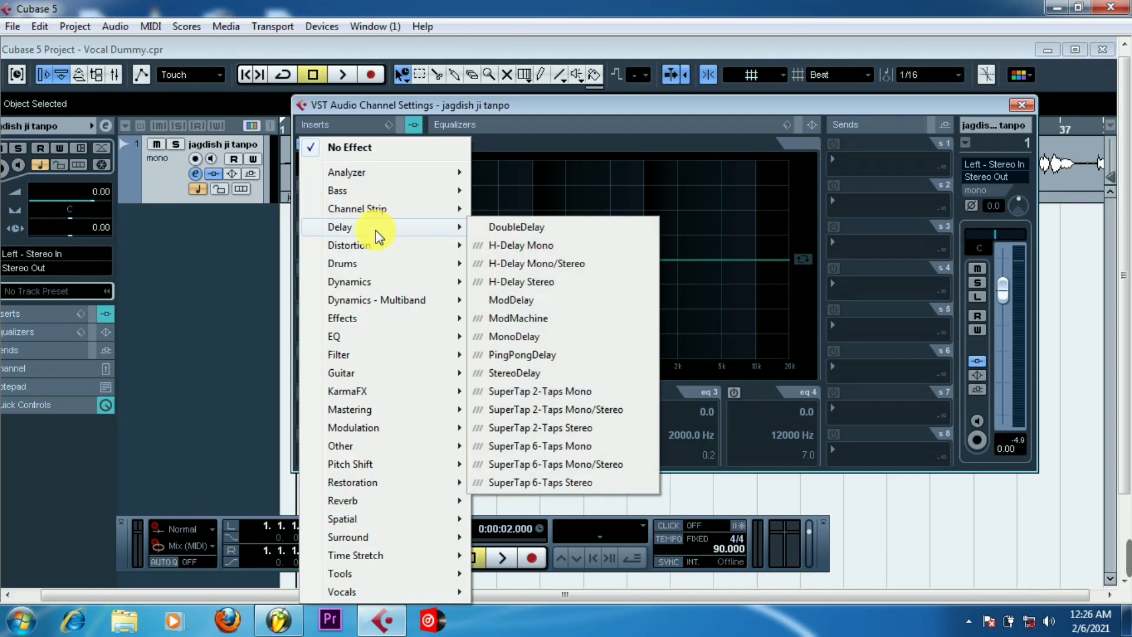
pyautogui.click(504, 372)
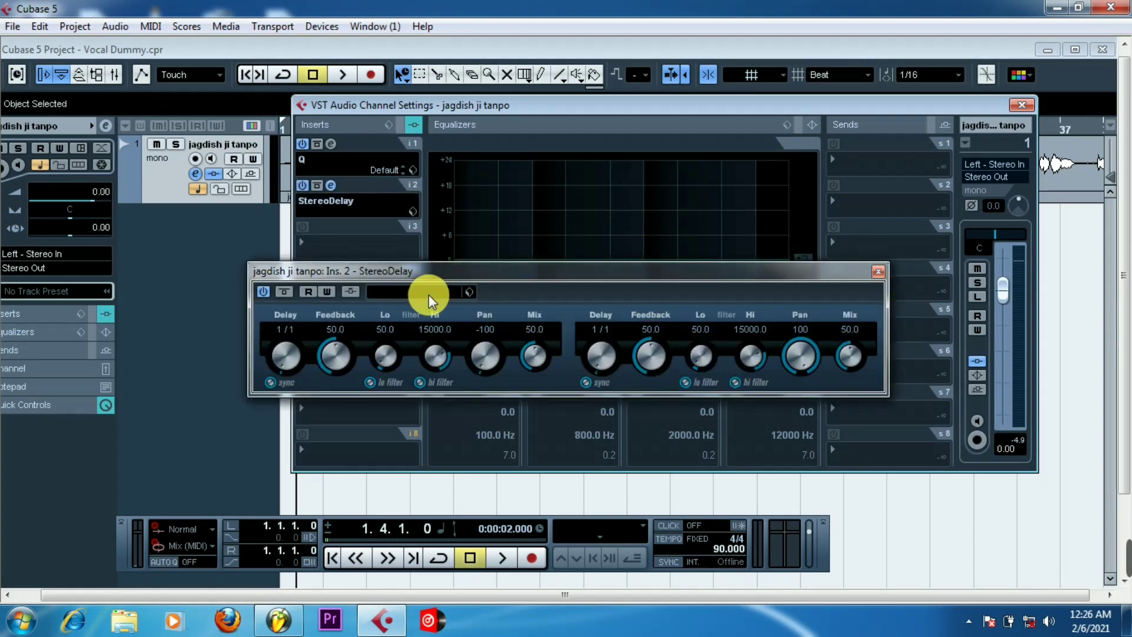
pyautogui.click(430, 292)
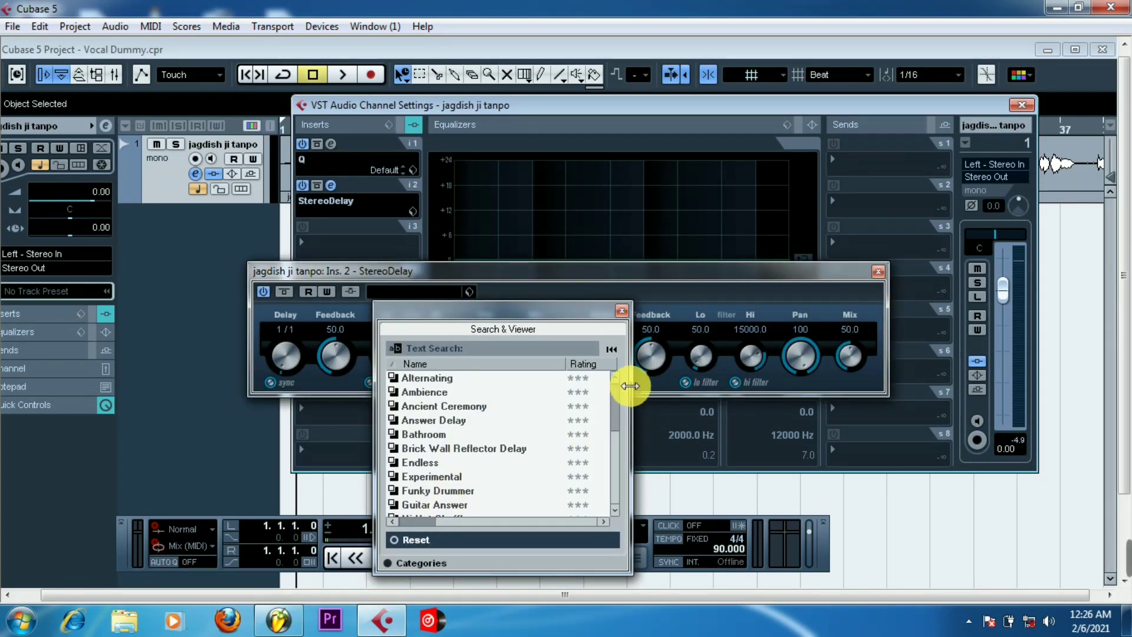
pyautogui.scroll(-5, 566, 448)
pyautogui.click(443, 425)
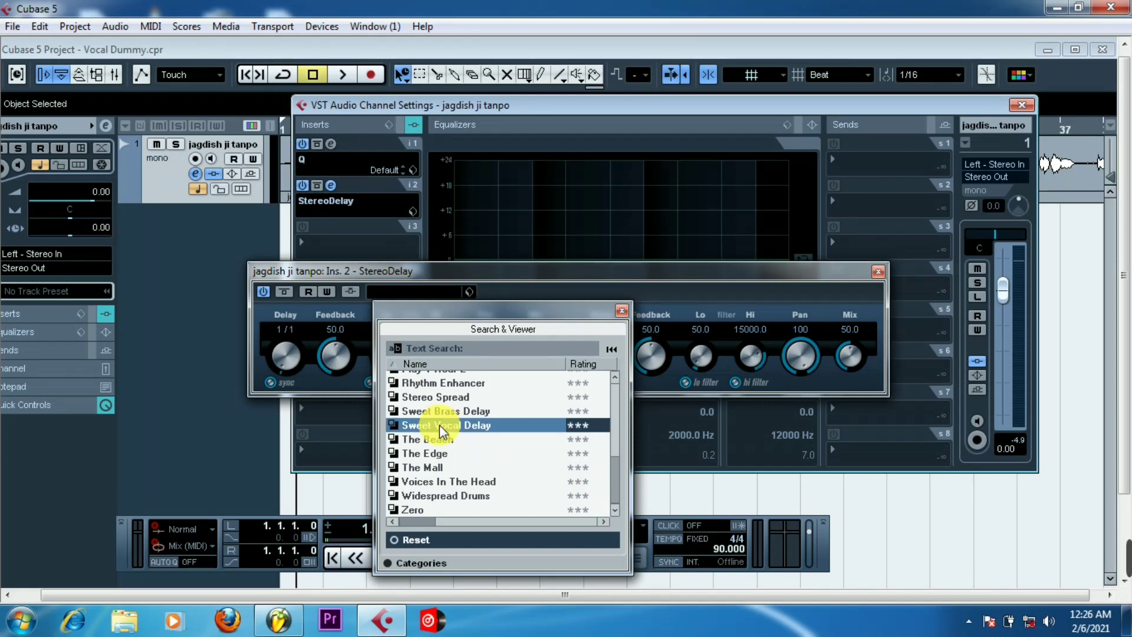
pyautogui.click(622, 311)
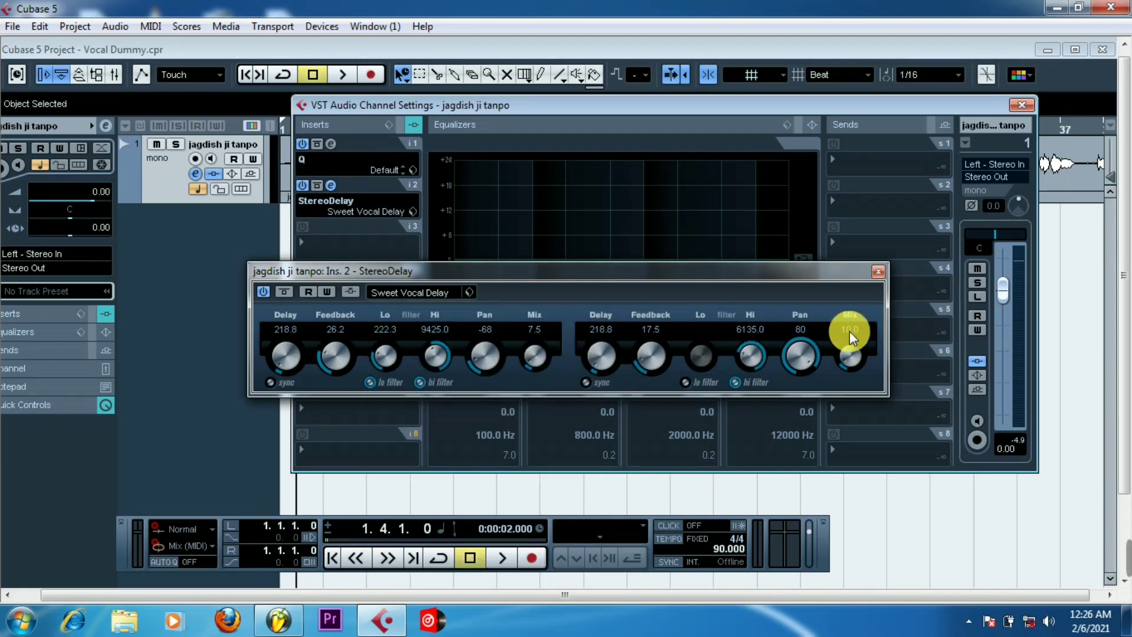
pyautogui.click(877, 272)
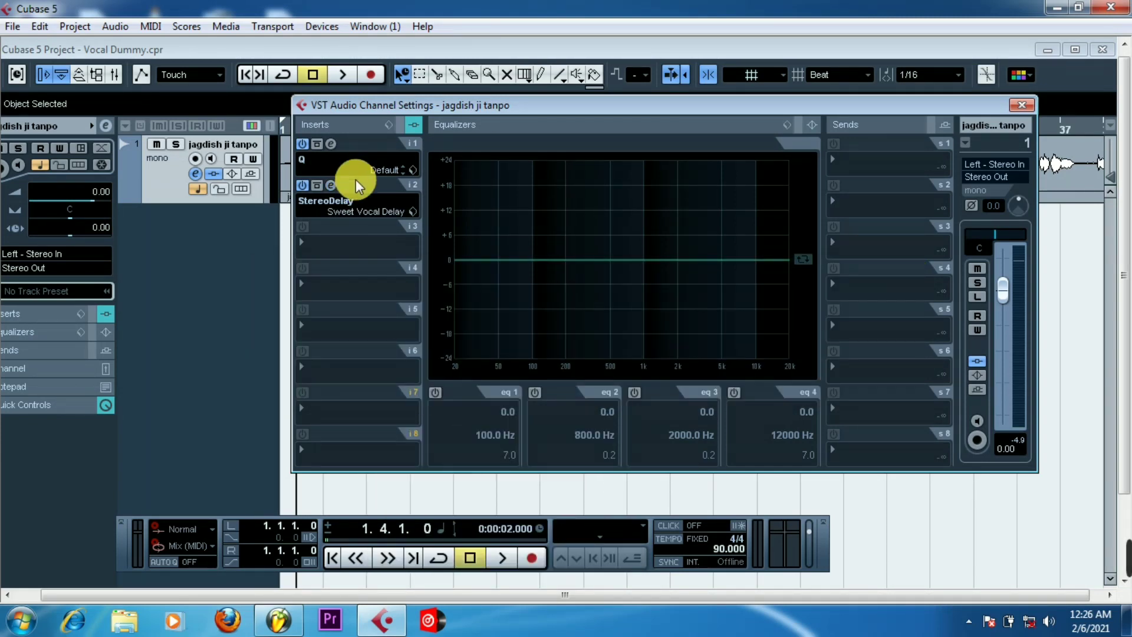
# Add Reverb A to the third insert slot, set its wet mix to 20, and adjust the room size slightly
pyautogui.click(305, 241)
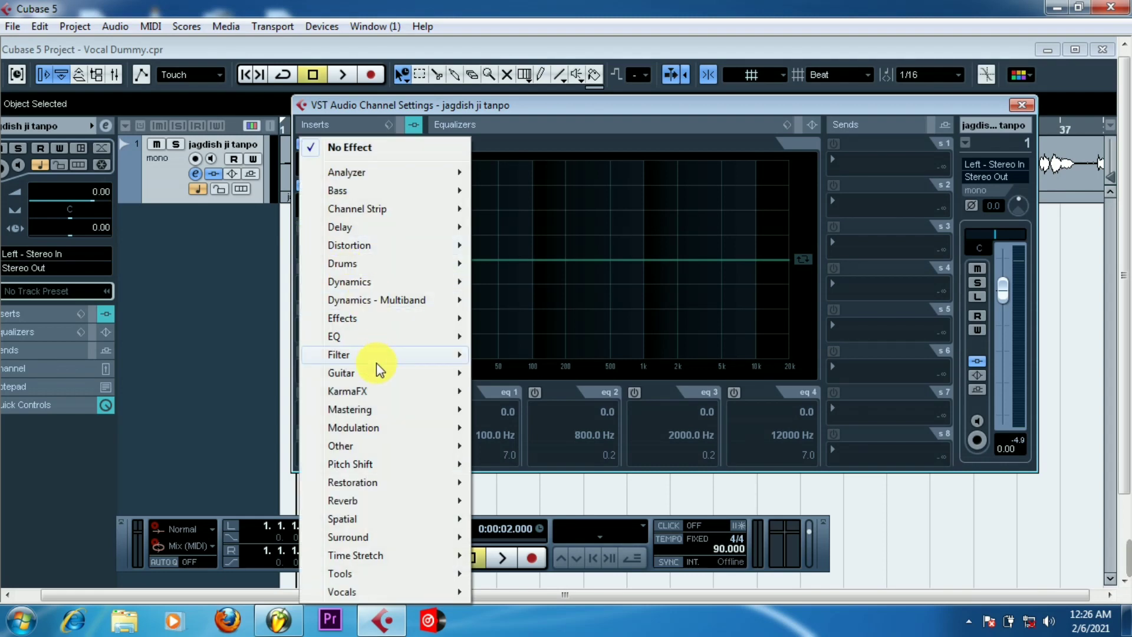
pyautogui.moveTo(380, 356)
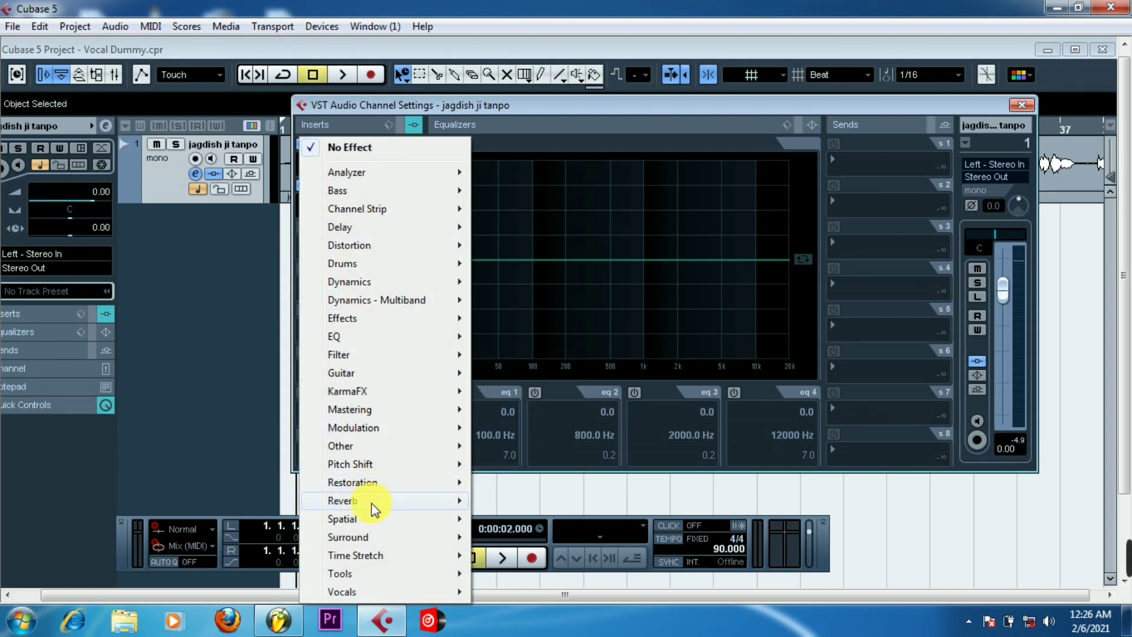
pyautogui.moveTo(383, 501)
pyautogui.click(507, 300)
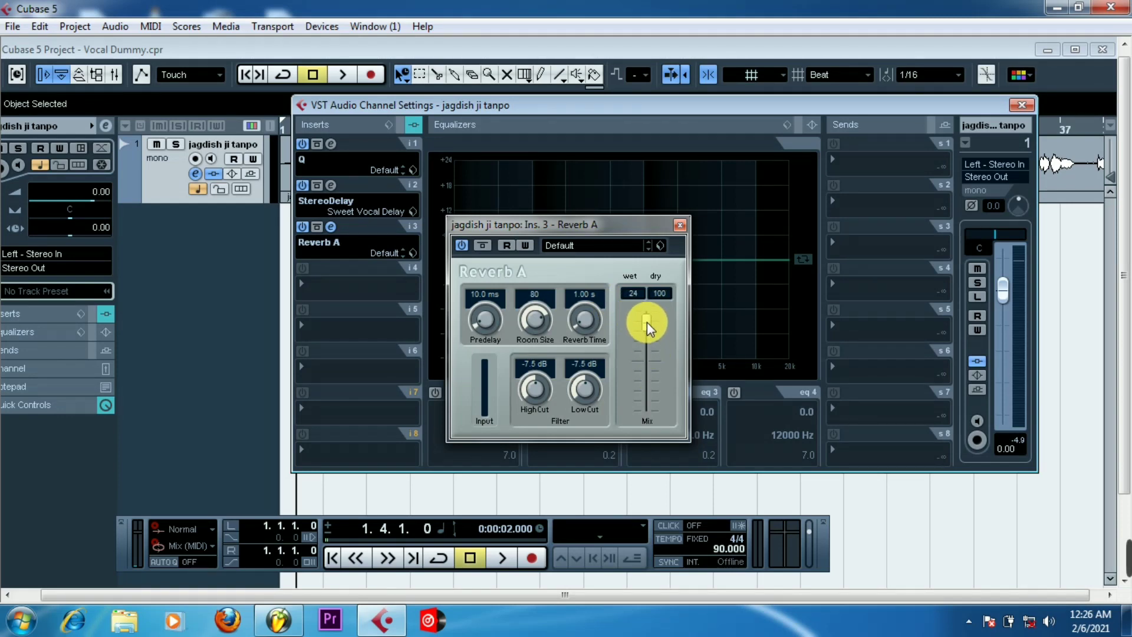
pyautogui.moveTo(647, 322); pyautogui.dragTo(647, 323)
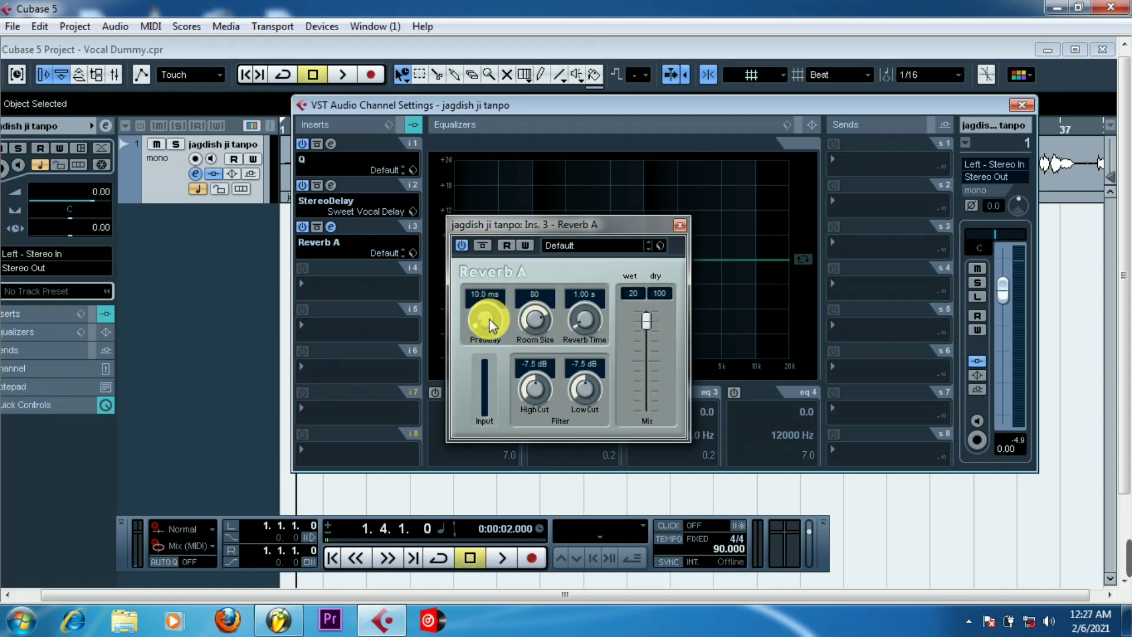
pyautogui.moveTo(541, 319); pyautogui.dragTo(531, 313)
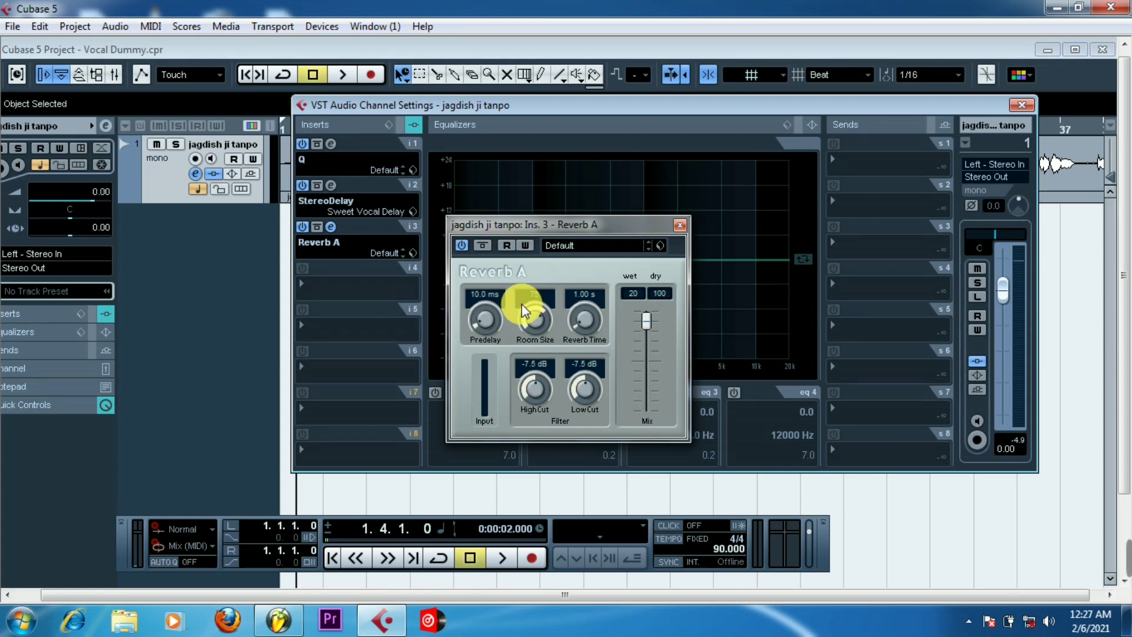
pyautogui.click(678, 226)
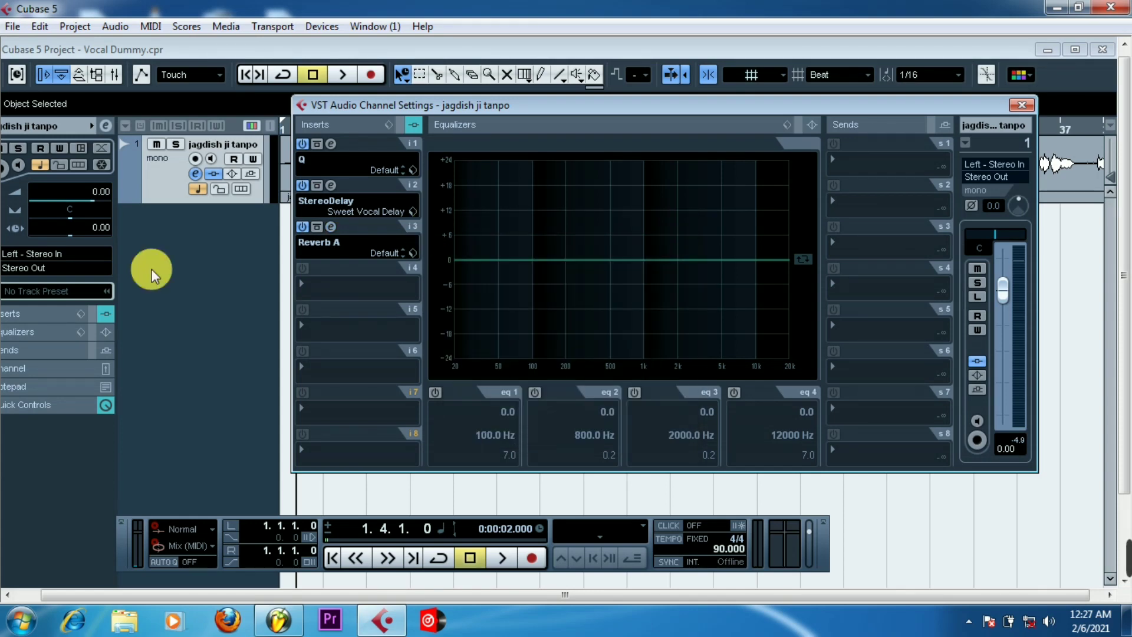
# Add Compressor to the fourth insert slot with the Dance Master preset and set its ratio to 1.93
pyautogui.click(303, 283)
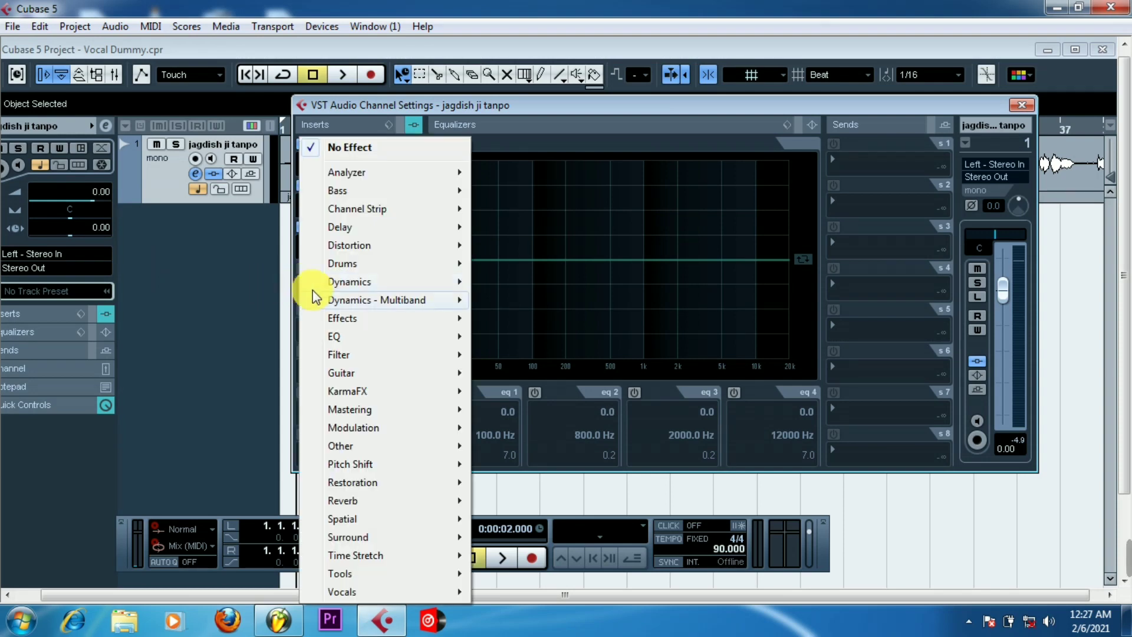
pyautogui.moveTo(387, 281)
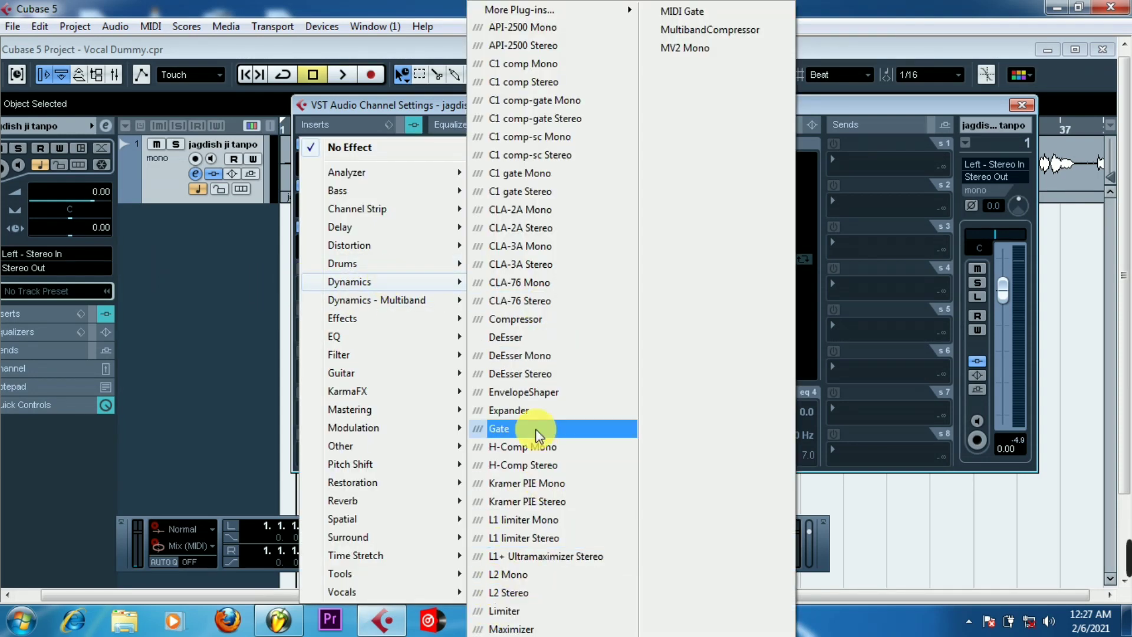
pyautogui.click(519, 321)
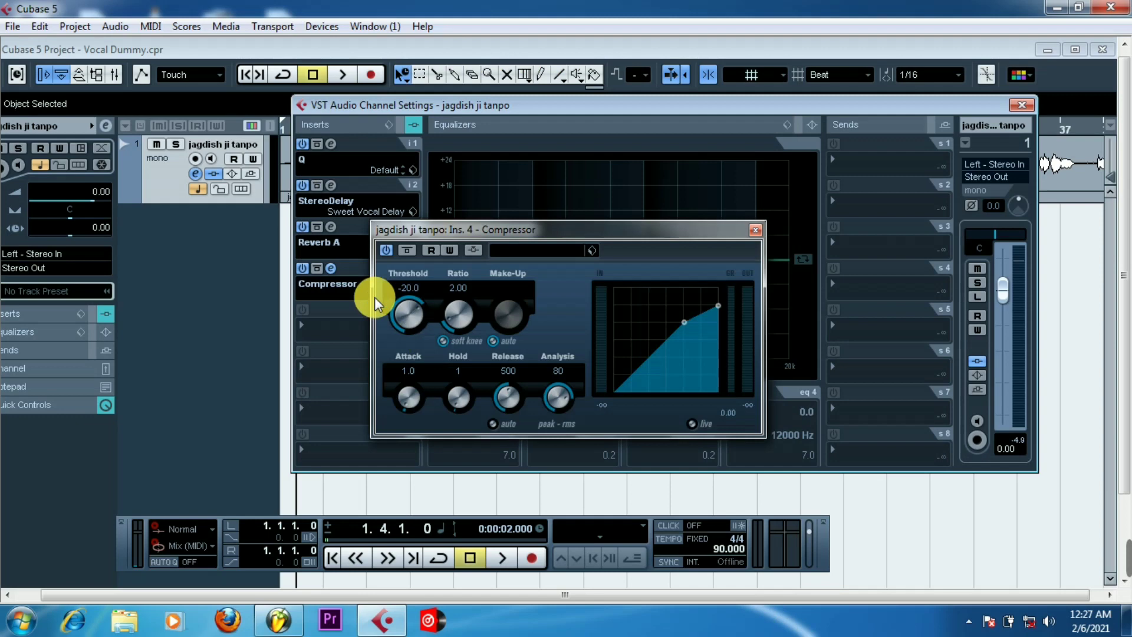
pyautogui.click(564, 253)
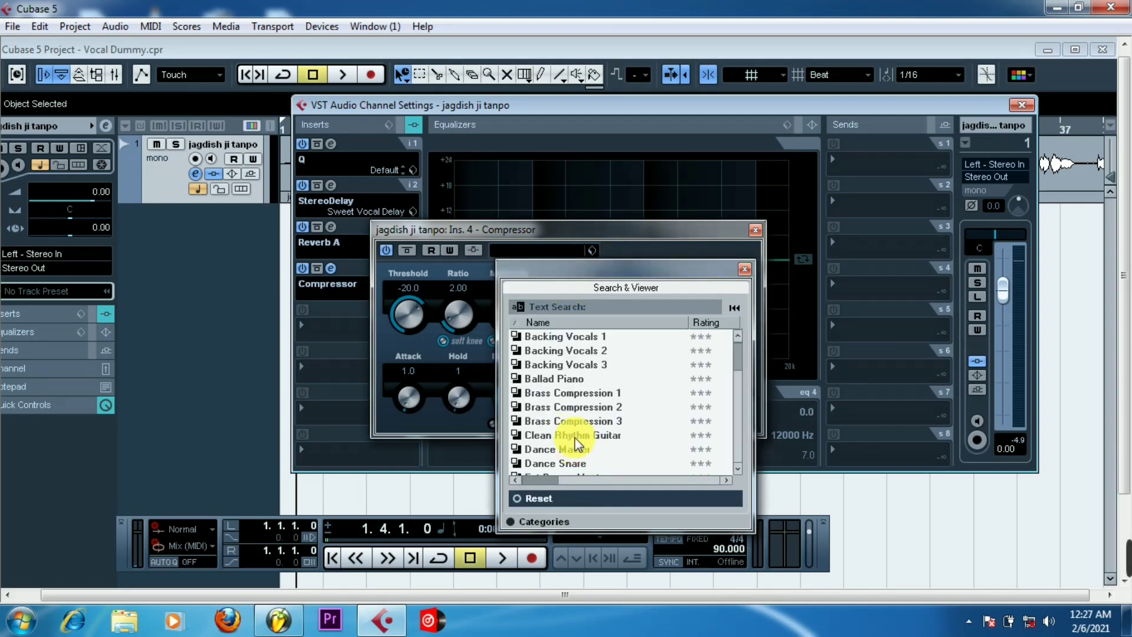
pyautogui.click(546, 453)
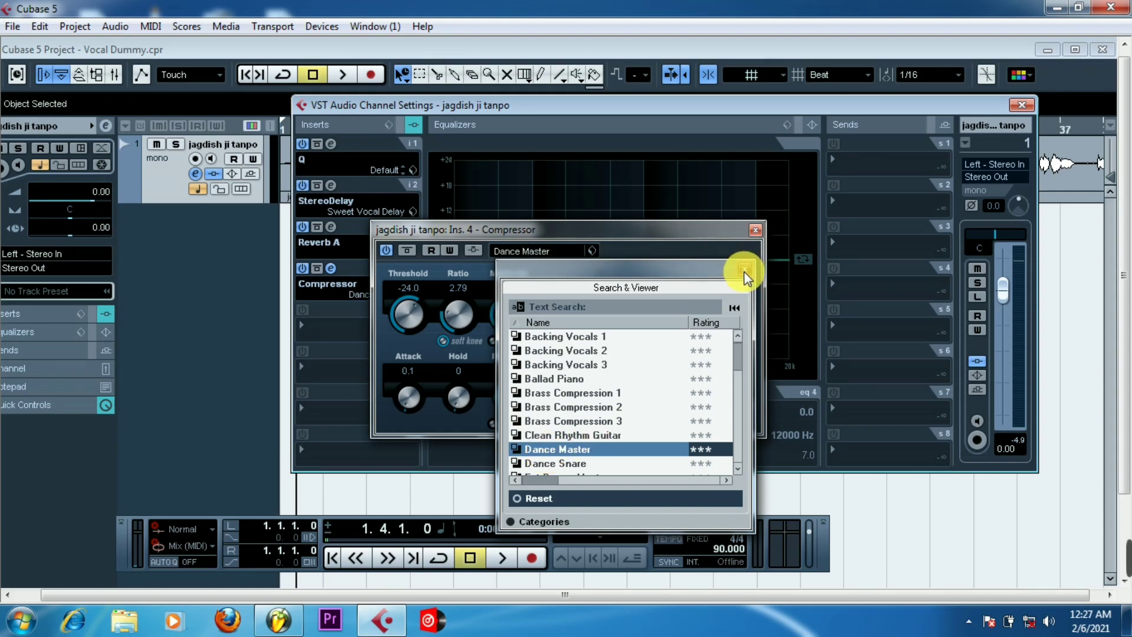
pyautogui.click(744, 269)
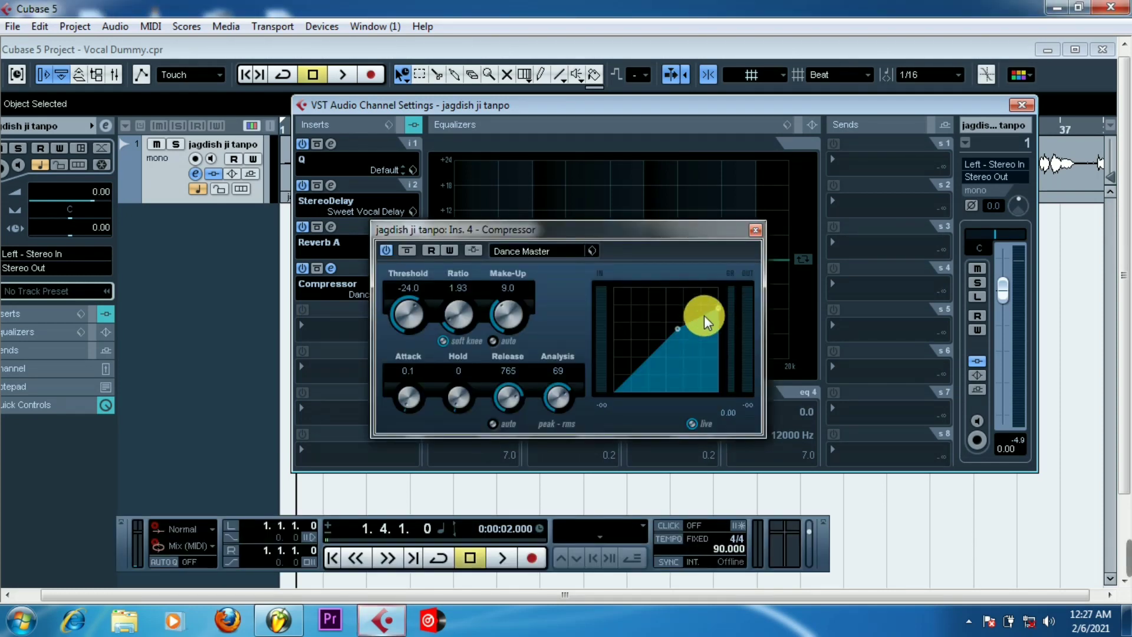
pyautogui.click(755, 229)
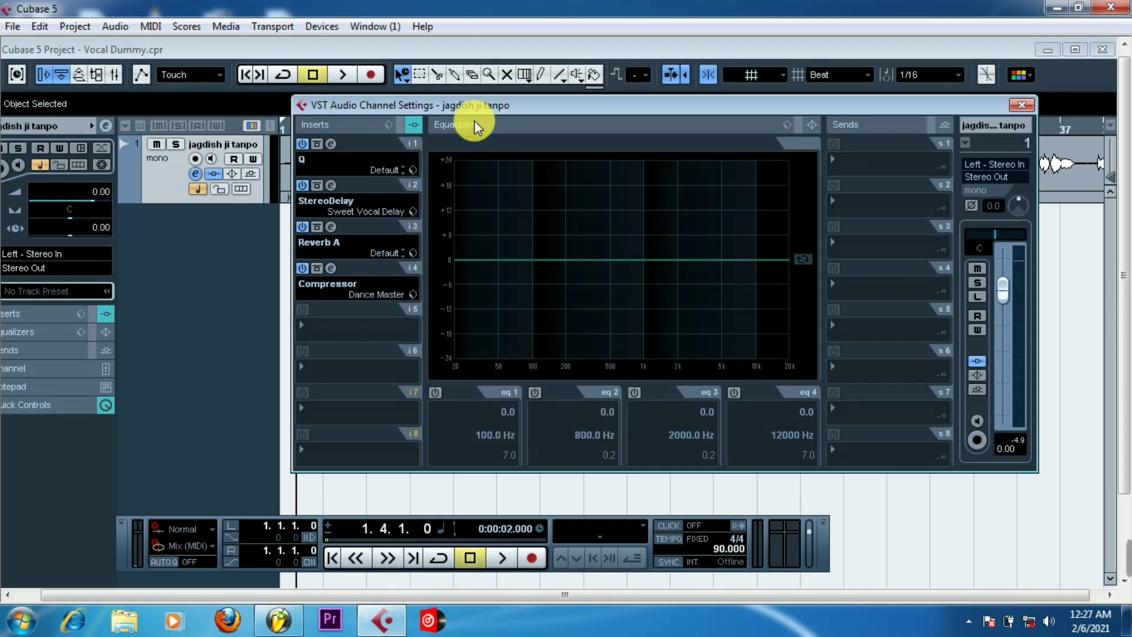
# Move the channel settings window below the track's waveform and audition the vocal with the four inserts active
pyautogui.moveTo(475, 121); pyautogui.dragTo(405, 214)
pyautogui.press('space')
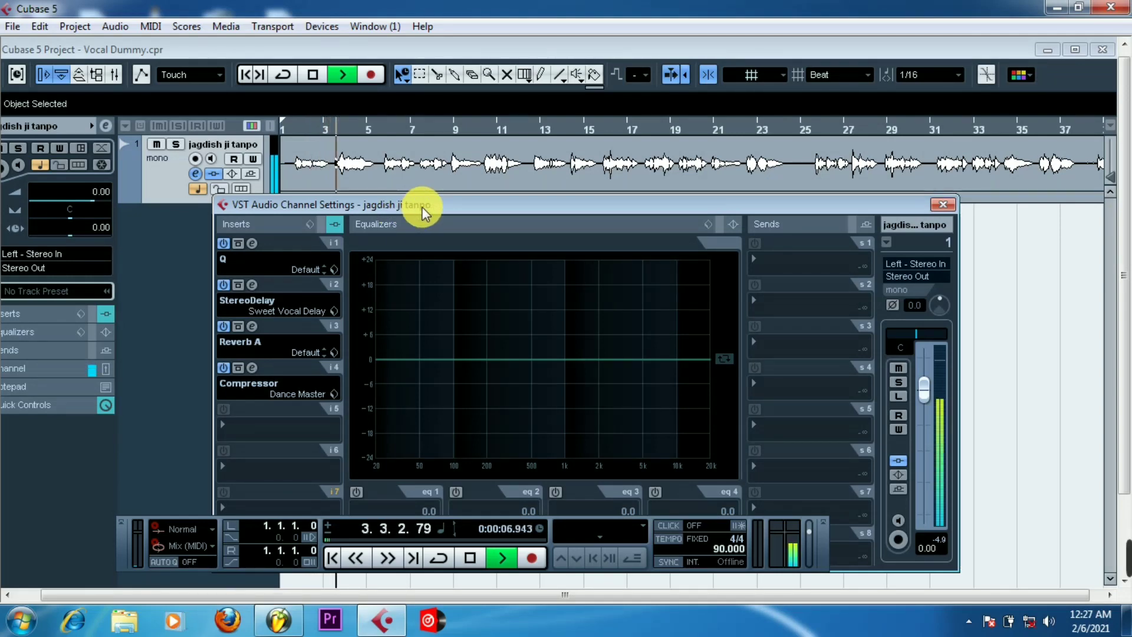
pyautogui.press('space')
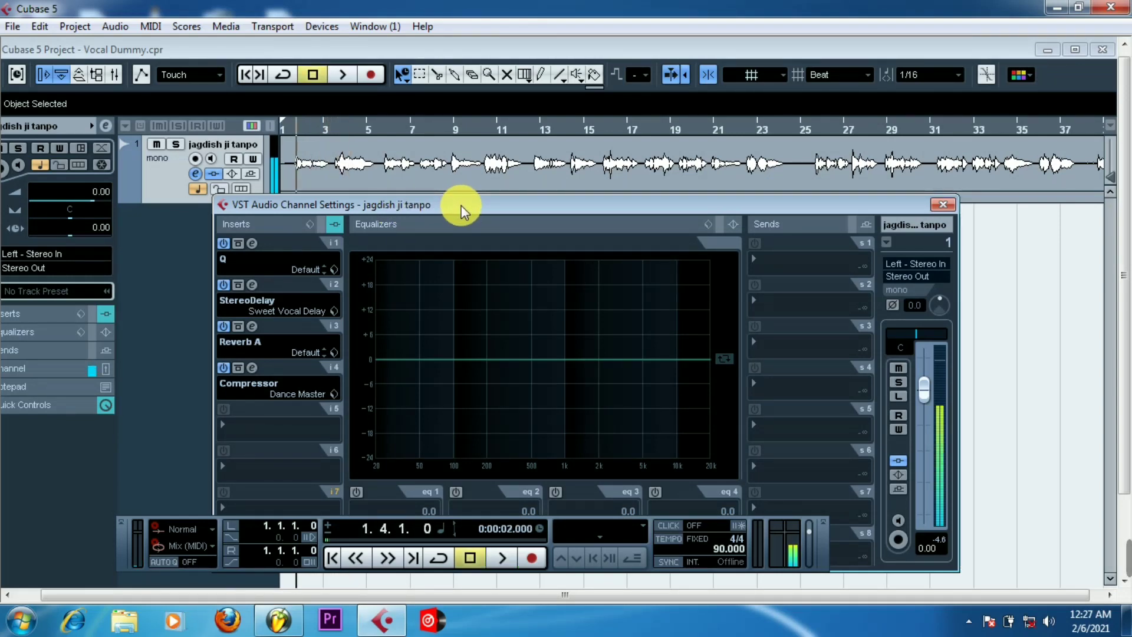
# Add RVox Mono to the fifth insert slot and load its 25dbCompNoGate factory preset
pyautogui.click(226, 428)
pyautogui.moveTo(319, 287)
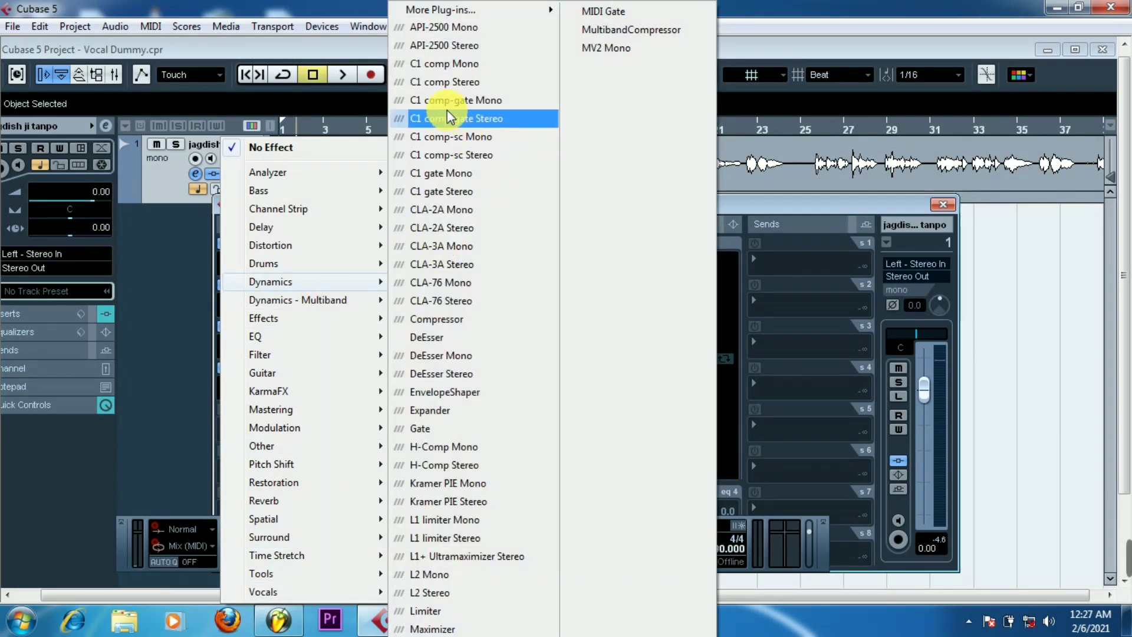
pyautogui.moveTo(505, 9)
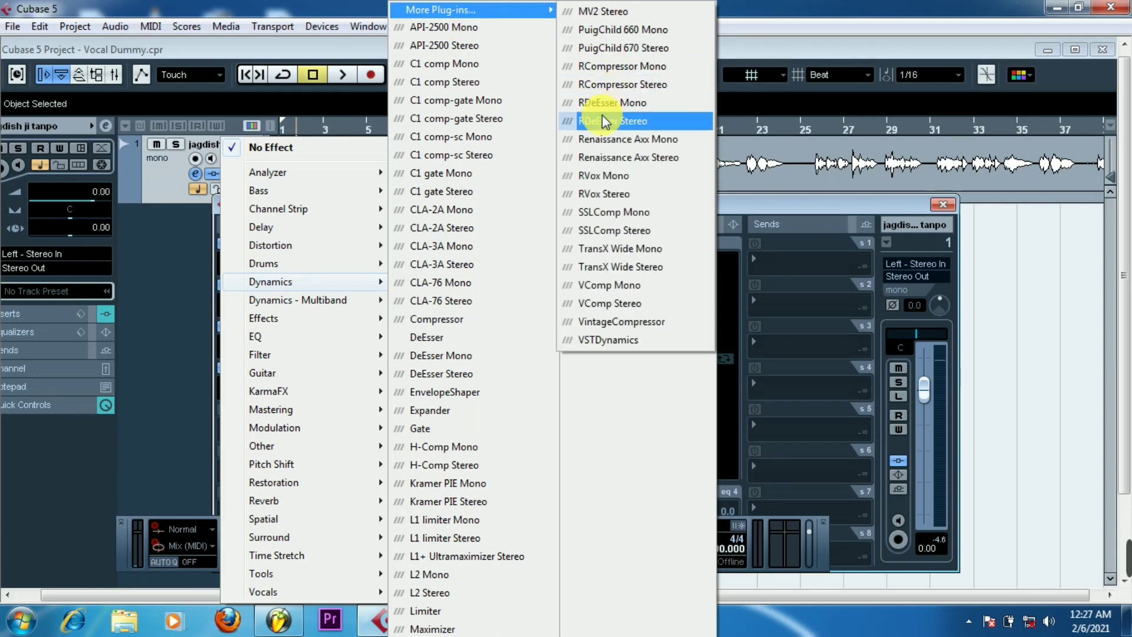
pyautogui.click(594, 177)
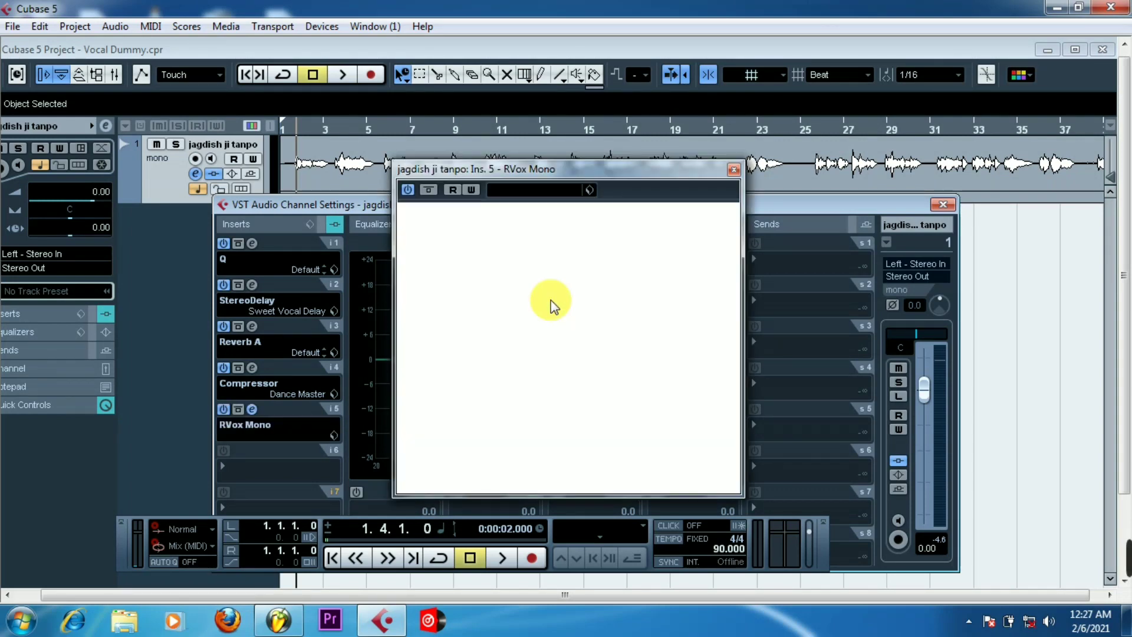
pyautogui.click(609, 216)
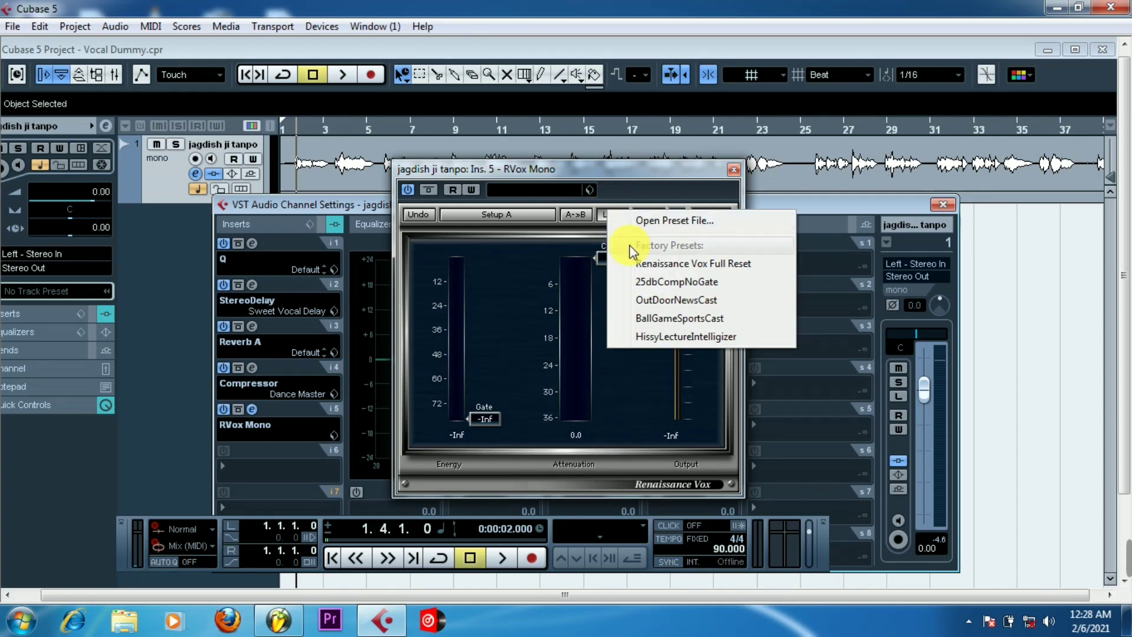
pyautogui.click(663, 286)
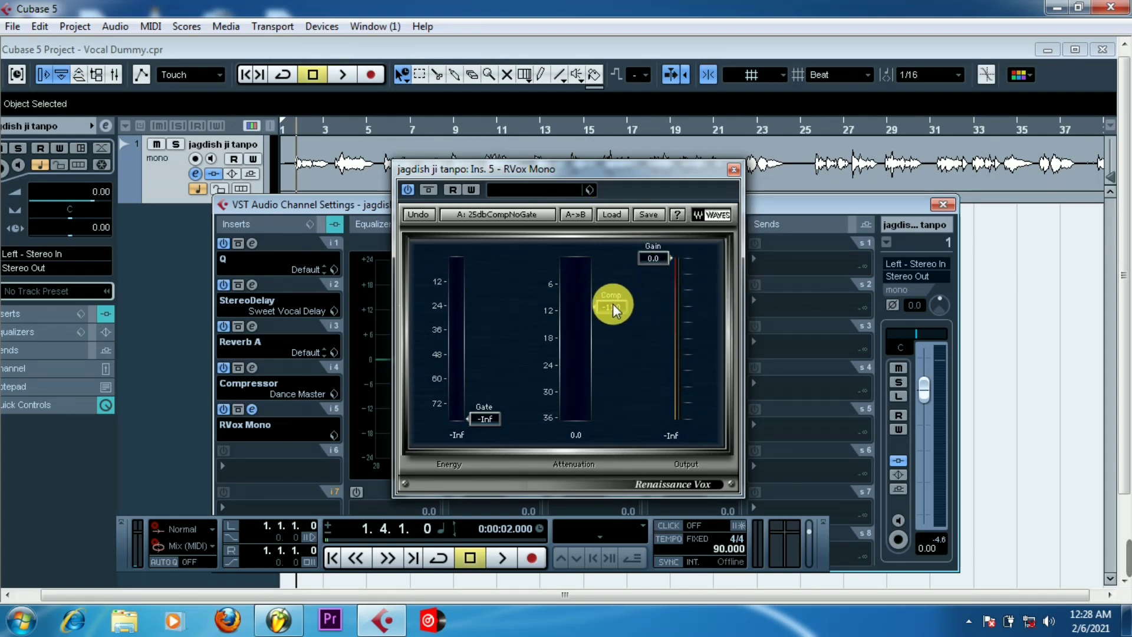
# Adjust RVox Mono during playback, setting the gain to -3.0 and the compression to -10.0
pyautogui.press('space')
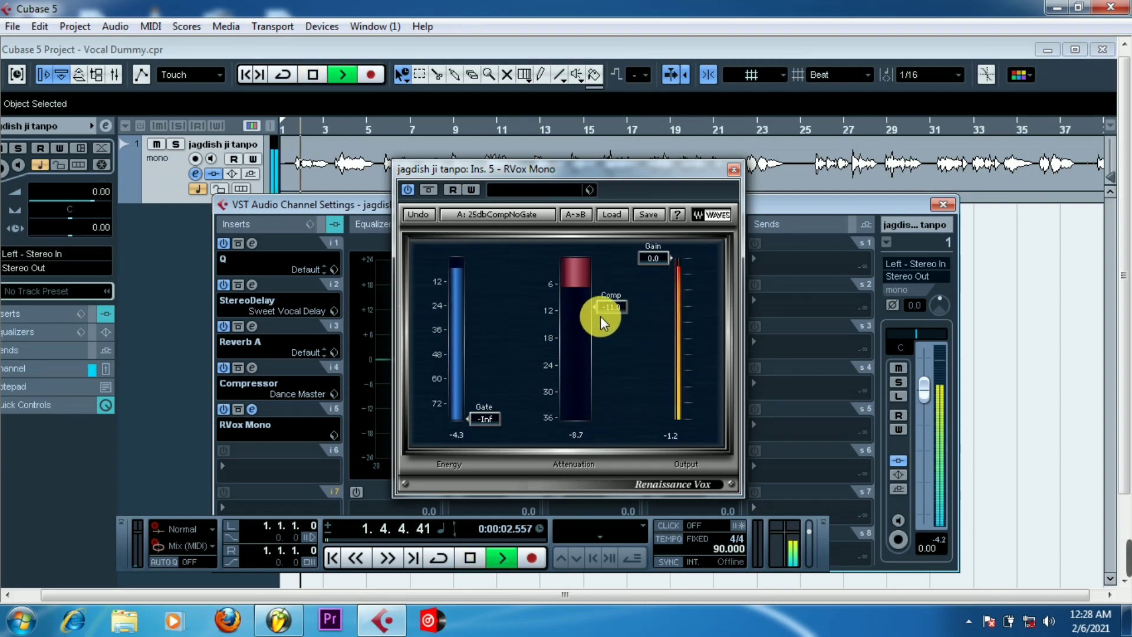
pyautogui.moveTo(650, 259); pyautogui.dragTo(650, 289)
pyautogui.press('space')
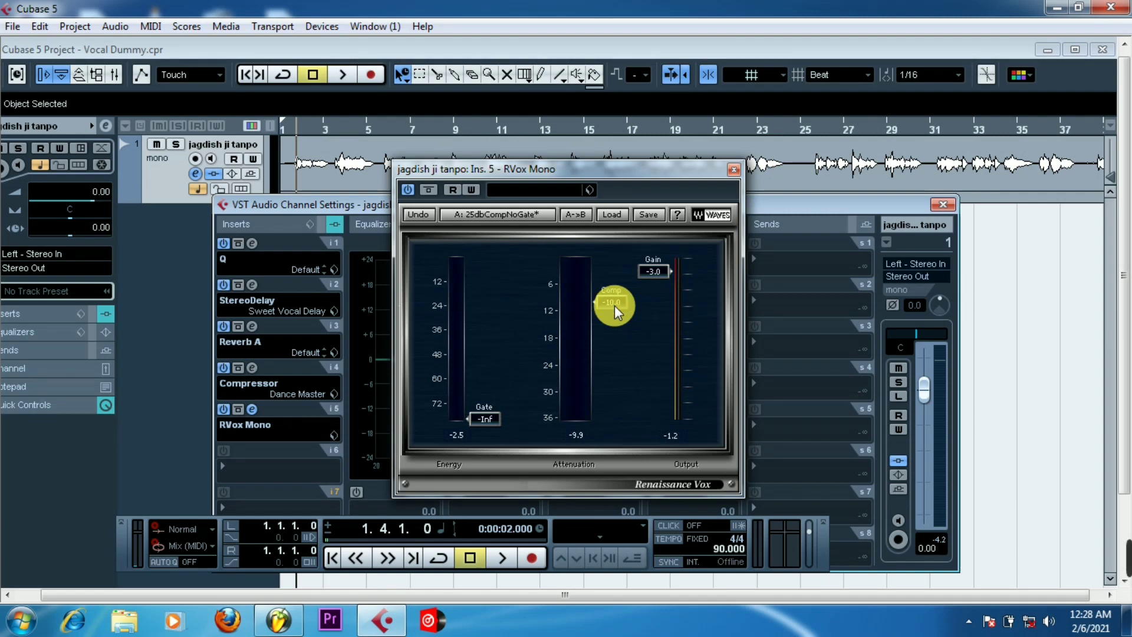
# Close RVox Mono and enable channel EQ bands 2 and 3, setting band 2 to -3.6 at 347 Hz and band 3 to 3.0 at 2896 Hz
pyautogui.click(734, 169)
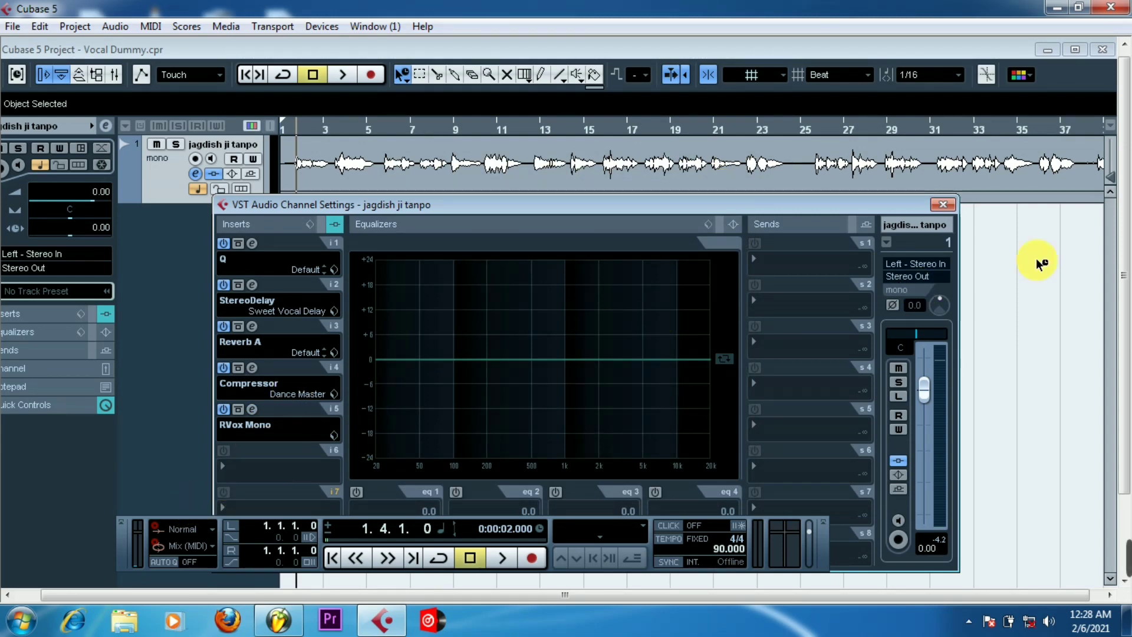
pyautogui.click(456, 492)
pyautogui.click(556, 492)
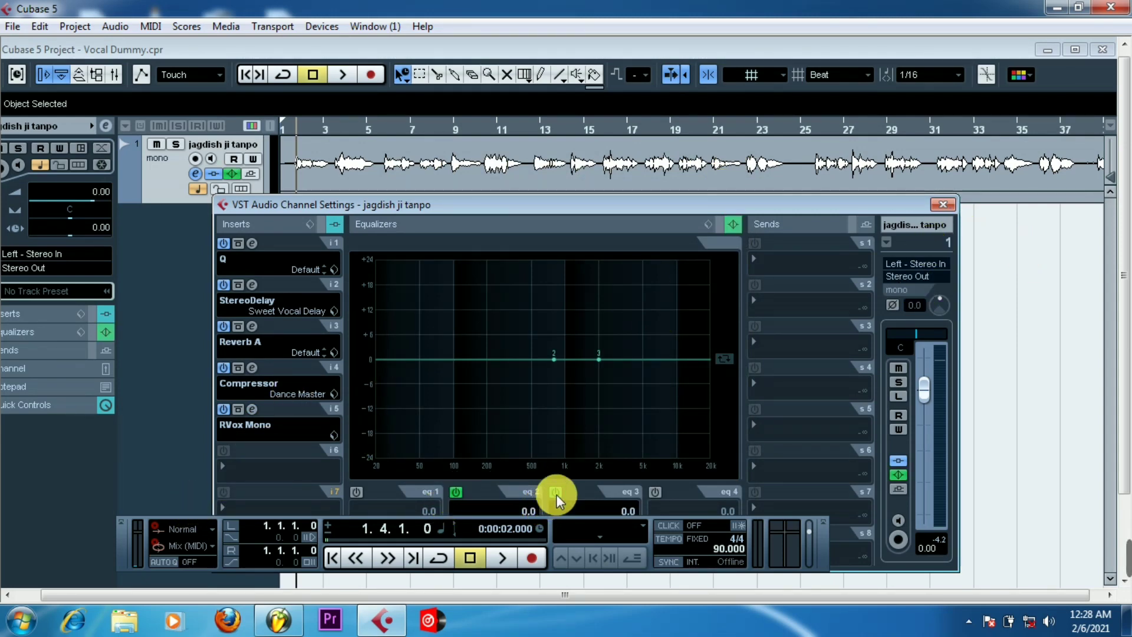
pyautogui.moveTo(600, 359); pyautogui.dragTo(514, 374)
# Enable channel EQ band 1 and cut the lows with a gain of -12.8 at 75 Hz and a Q of 5.3
pyautogui.click(358, 491)
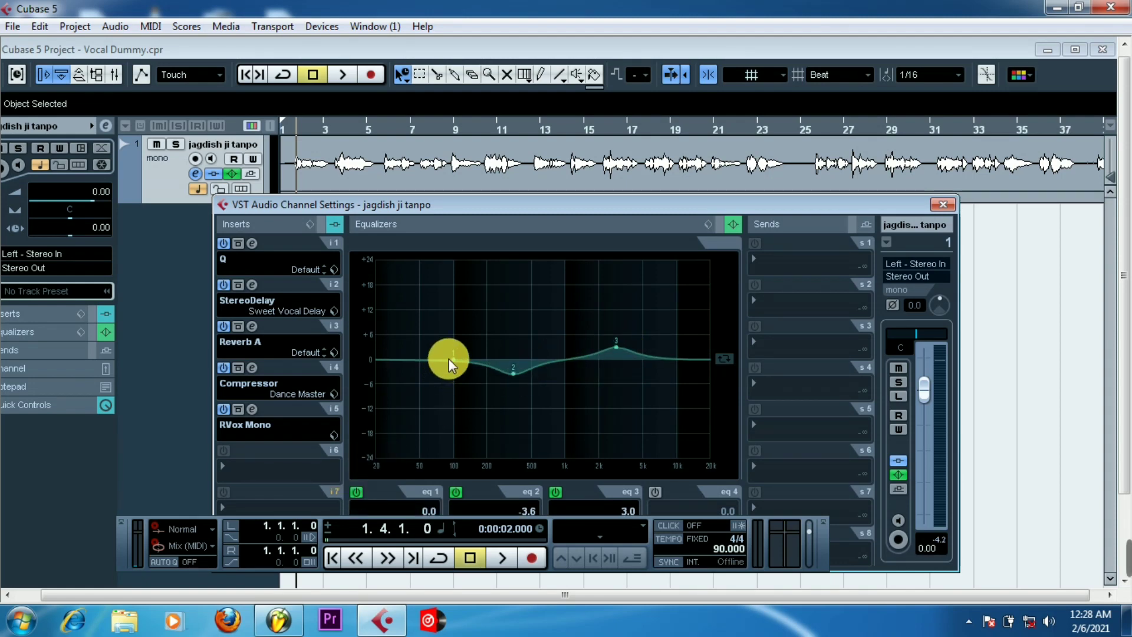
pyautogui.moveTo(448, 359); pyautogui.dragTo(440, 413)
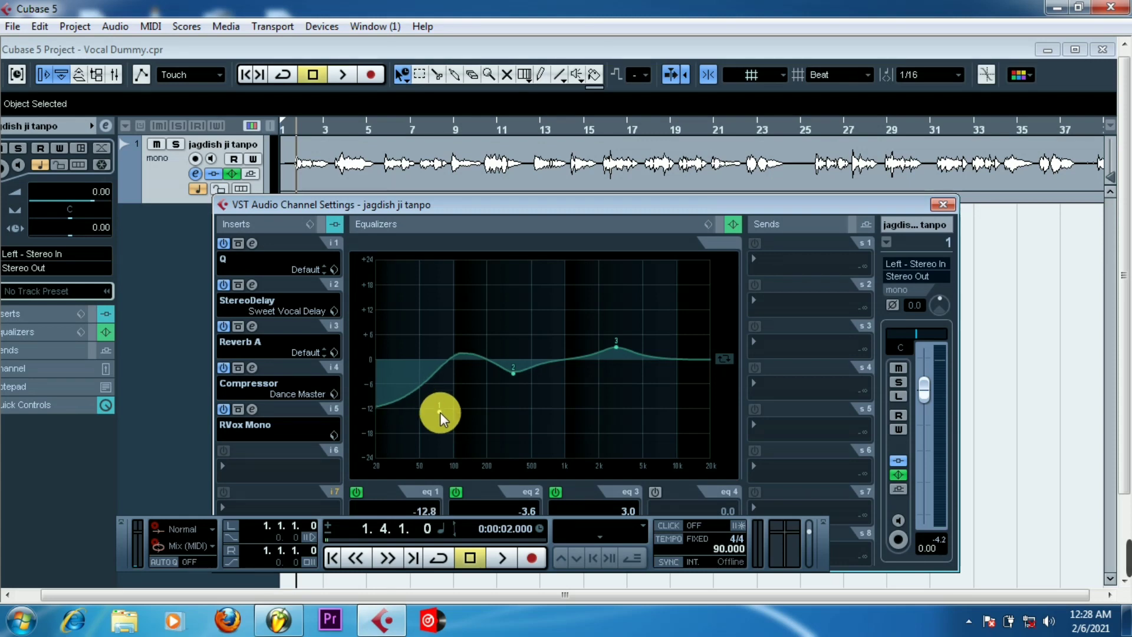
pyautogui.click(418, 516)
pyautogui.moveTo(436, 518); pyautogui.dragTo(1129, 513)
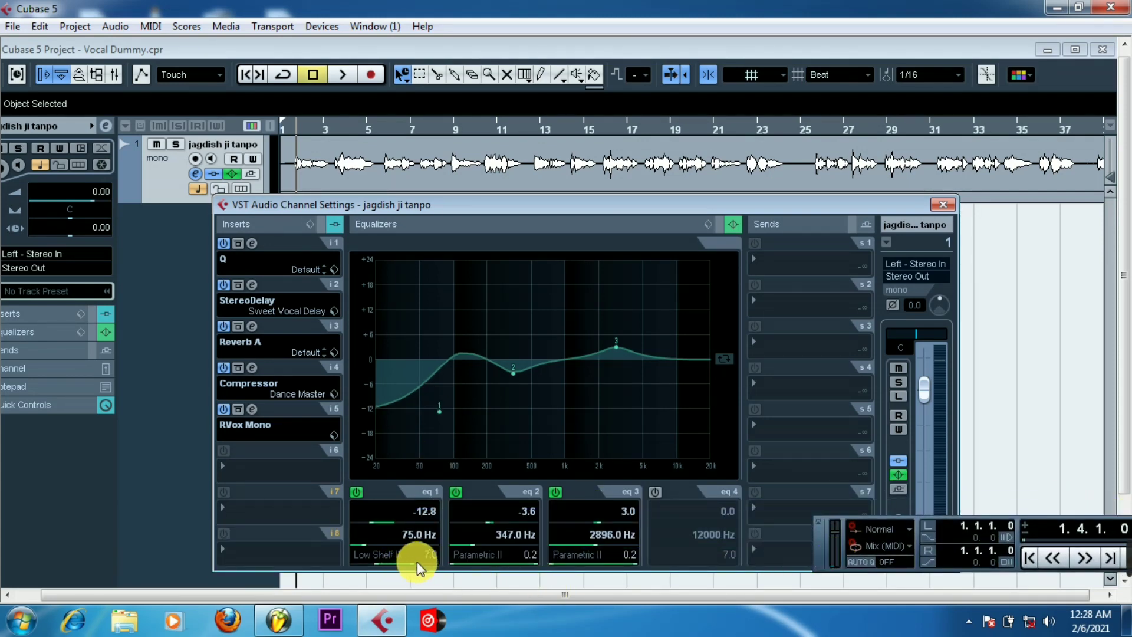
pyautogui.moveTo(410, 569); pyautogui.dragTo(418, 568)
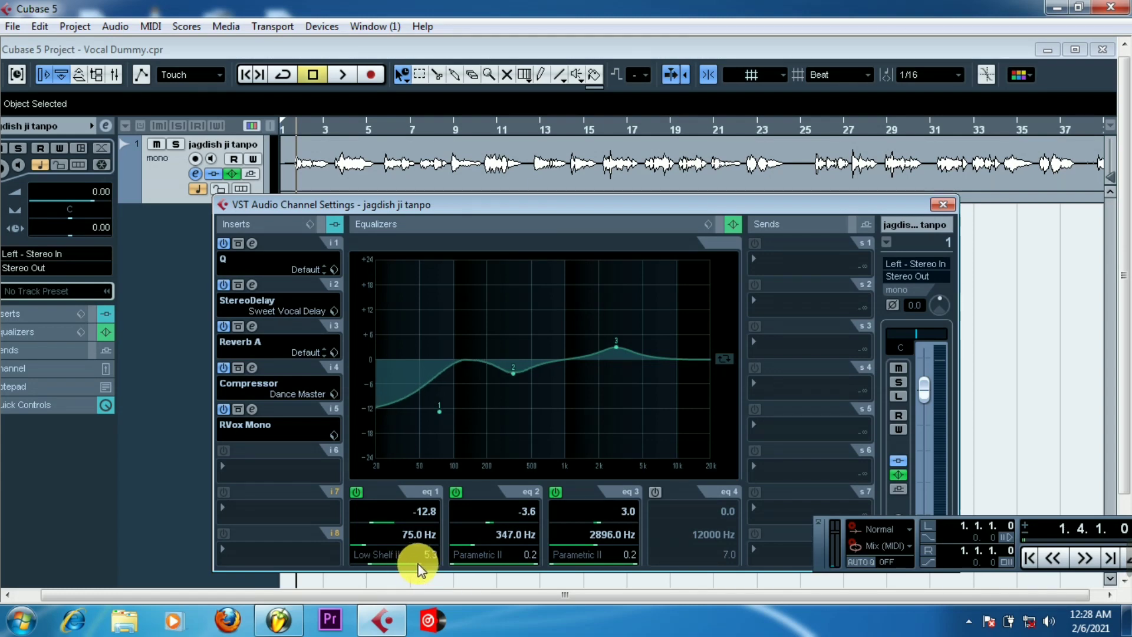
# Enable channel EQ band 4 and boost the highs to 12.4 at 9921 Hz with a Q of 5.3
pyautogui.click(655, 492)
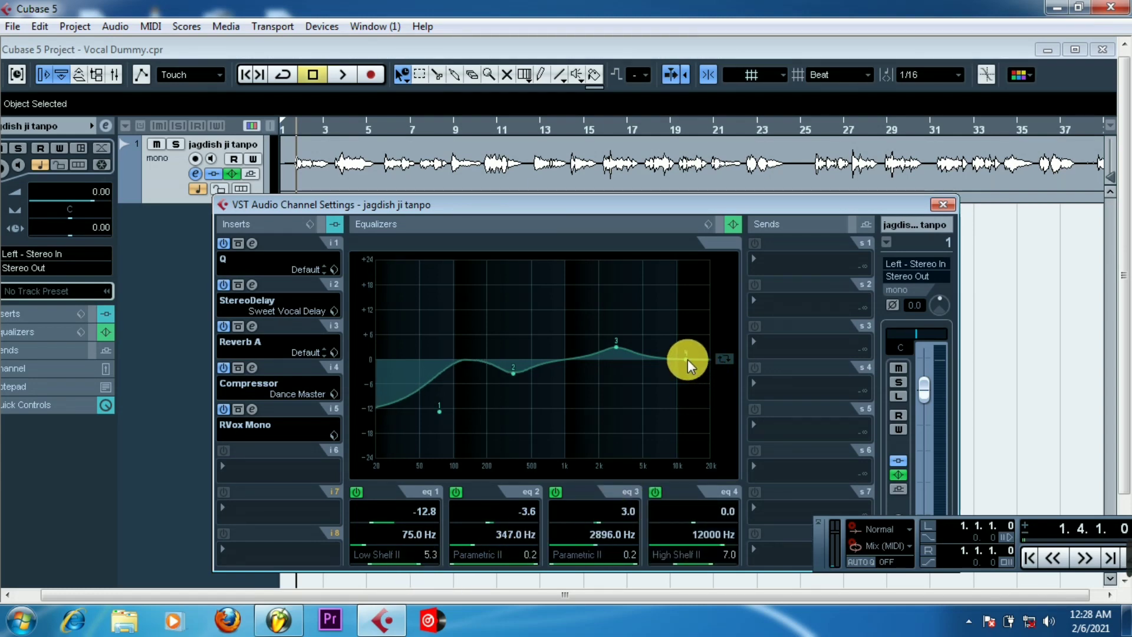
pyautogui.moveTo(688, 359); pyautogui.dragTo(684, 335)
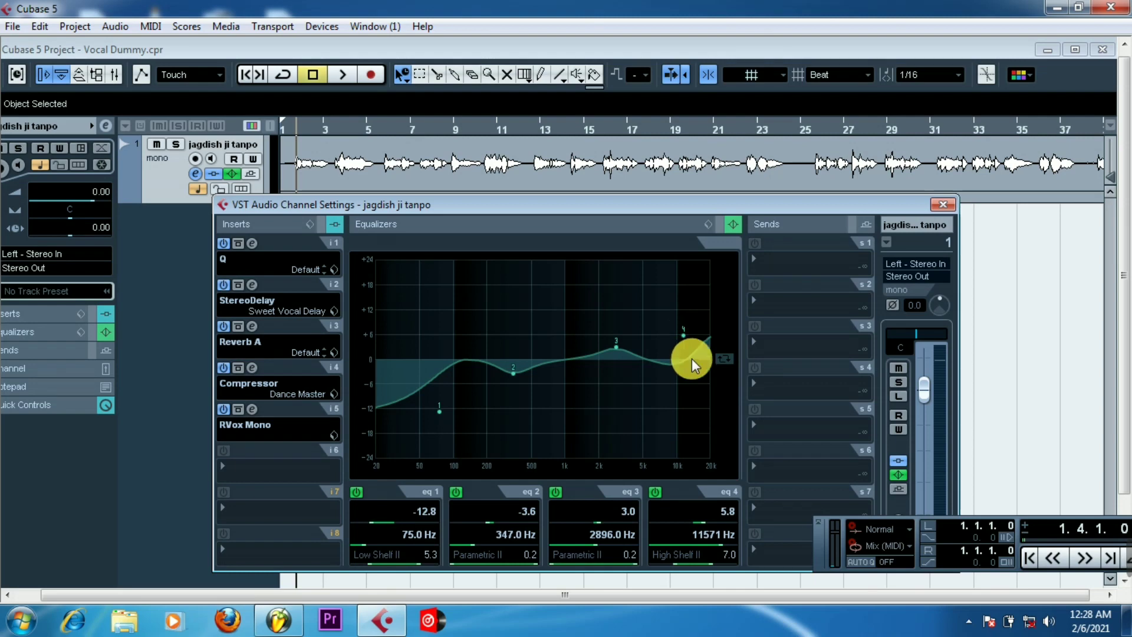
pyautogui.scroll(-5, 714, 561)
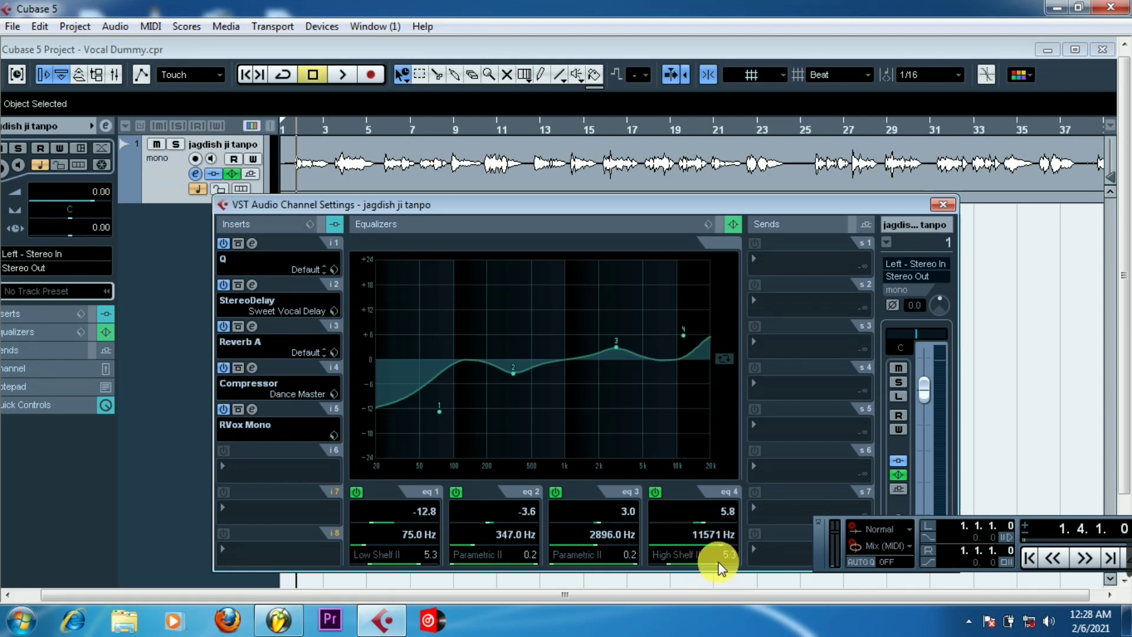
pyautogui.scroll(3, 724, 544)
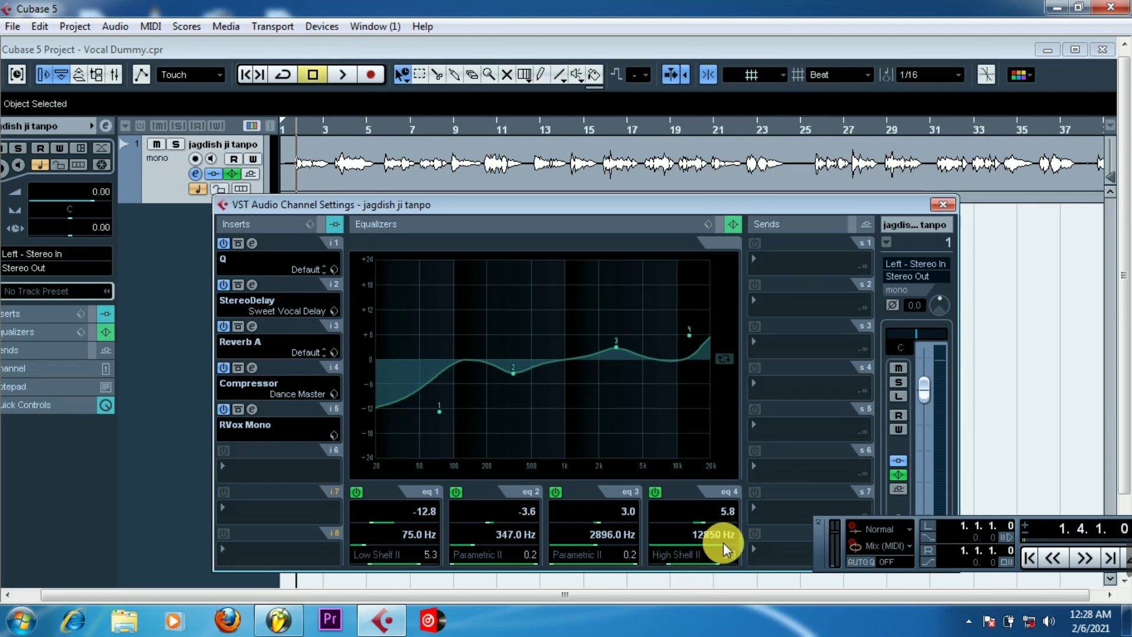
pyautogui.scroll(-3, 720, 545)
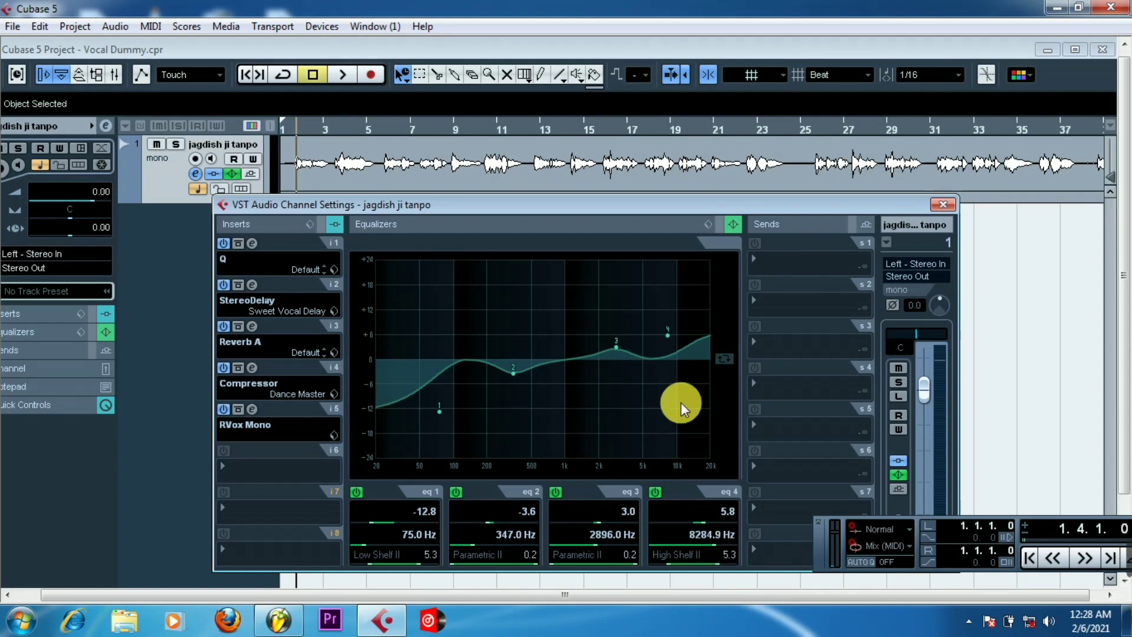
pyautogui.moveTo(674, 328); pyautogui.dragTo(677, 309)
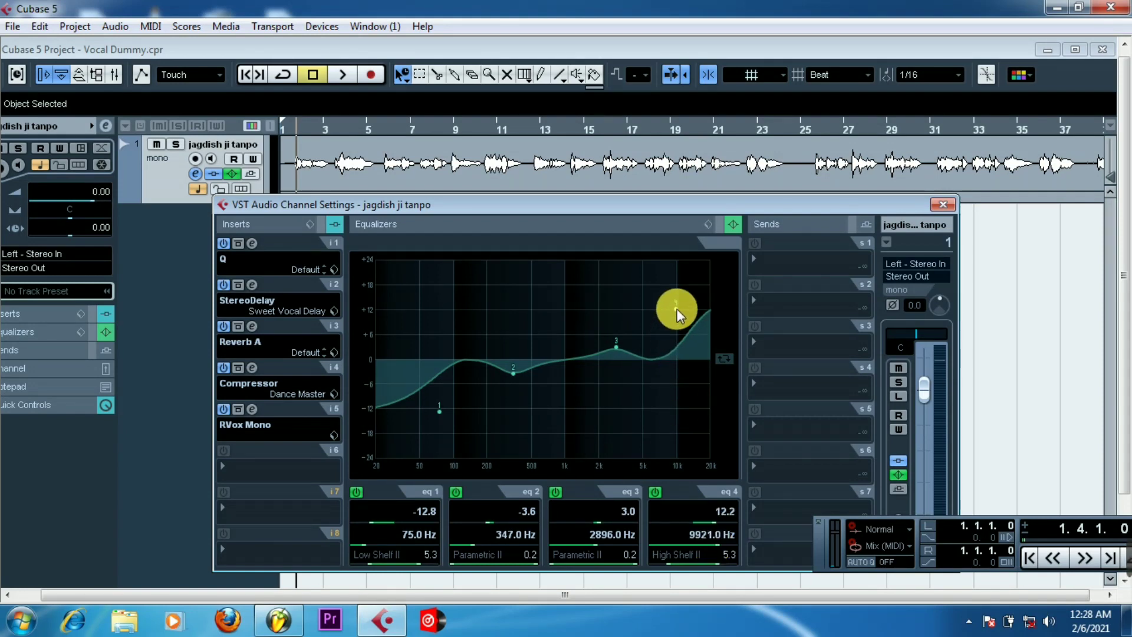
# Audition the vocal with the channel settings moved below its waveform, adjusting EQ band 4 to 6.4 at 10623 Hz
pyautogui.press('space')
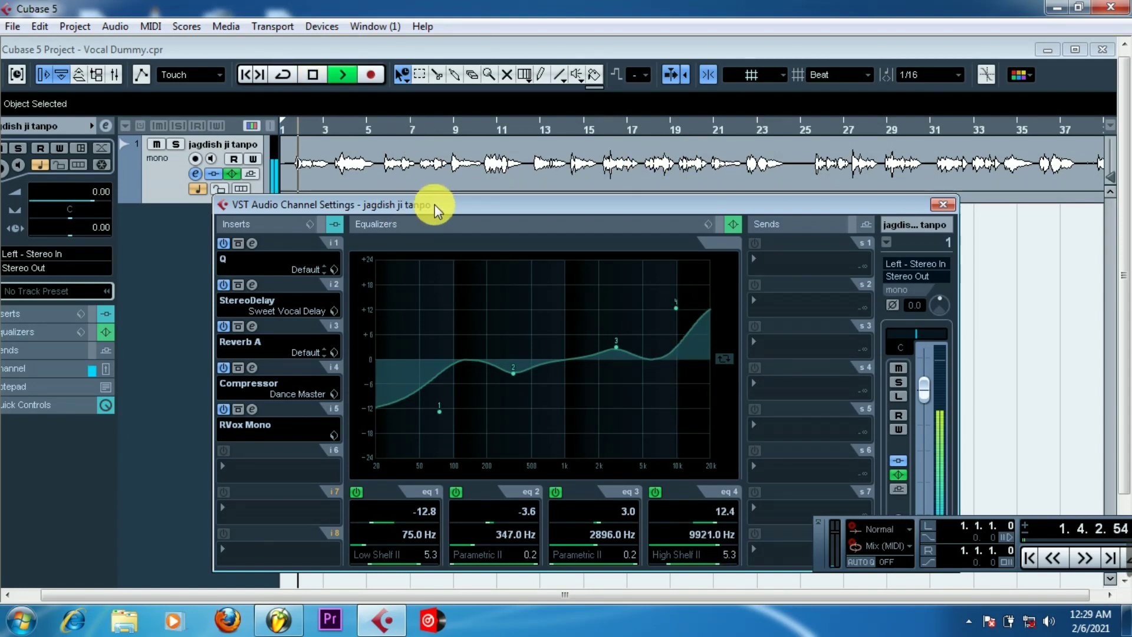
pyautogui.moveTo(434, 204); pyautogui.dragTo(380, 226)
pyautogui.moveTo(621, 328); pyautogui.dragTo(625, 355)
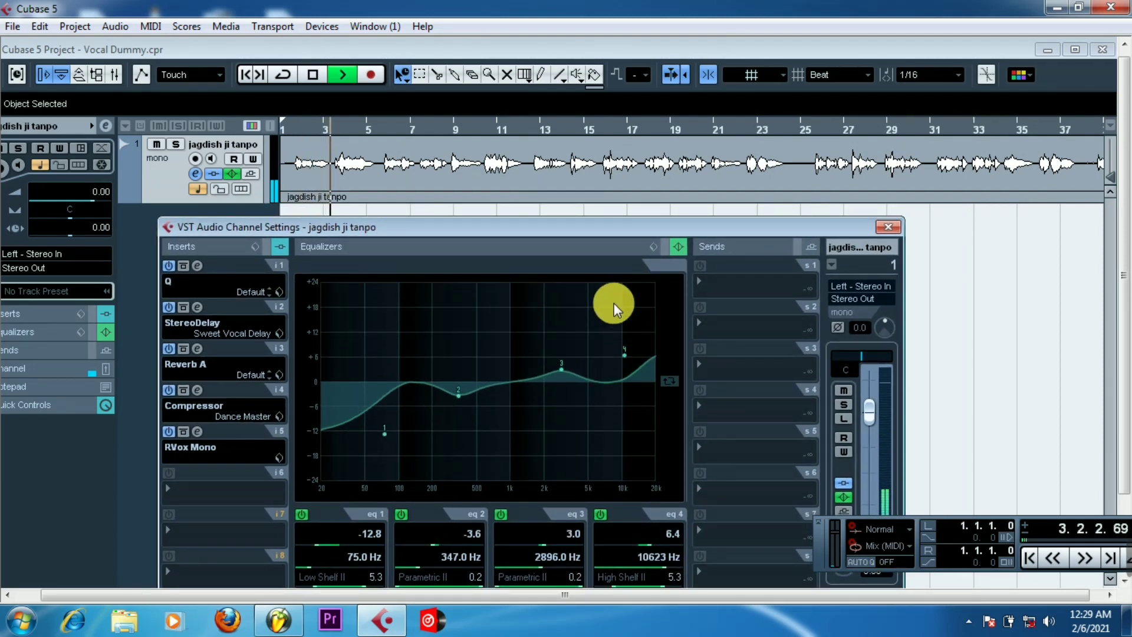
pyautogui.press('space')
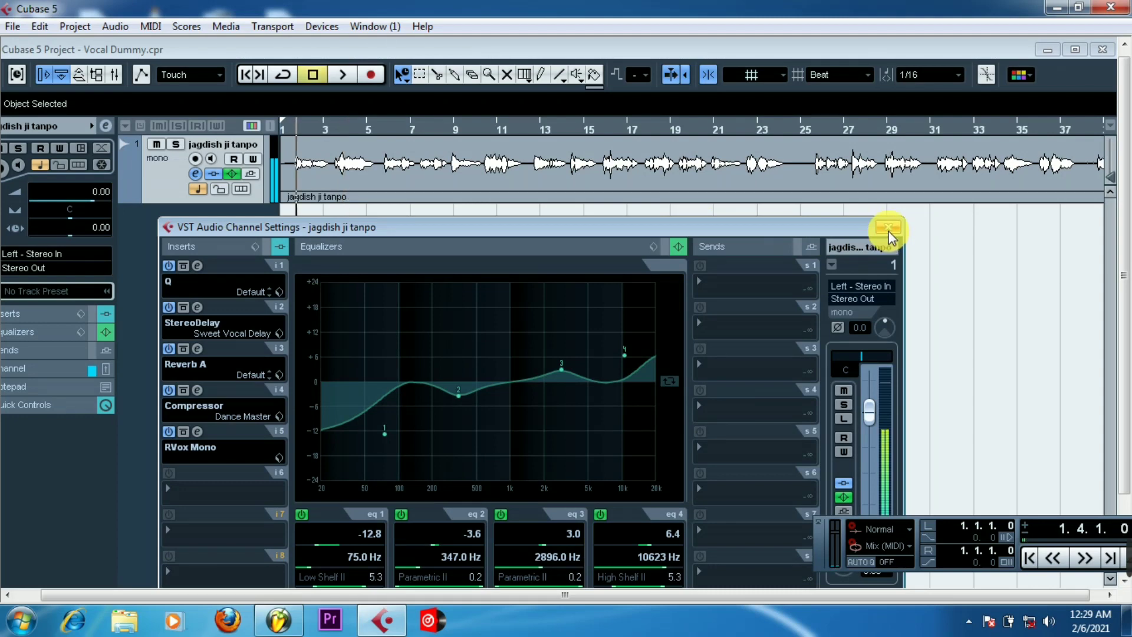
# Close the channel settings, maximize the project window and add a stereo FX channel track with the Roomworks SE reverb
pyautogui.click(888, 227)
pyautogui.click(1075, 48)
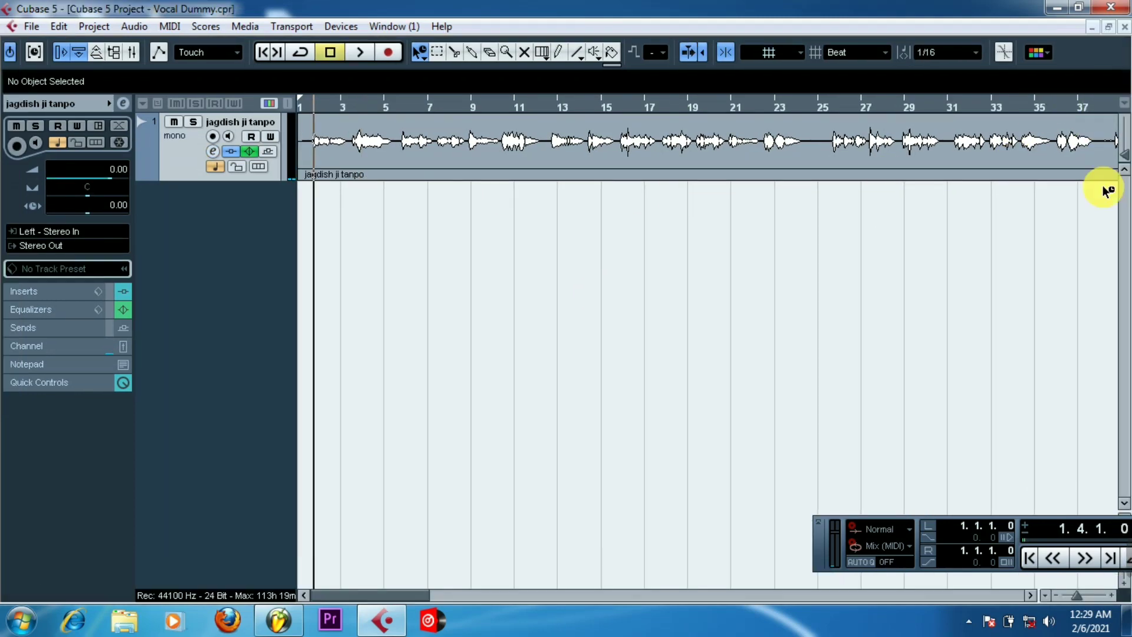
pyautogui.rightClick(182, 191)
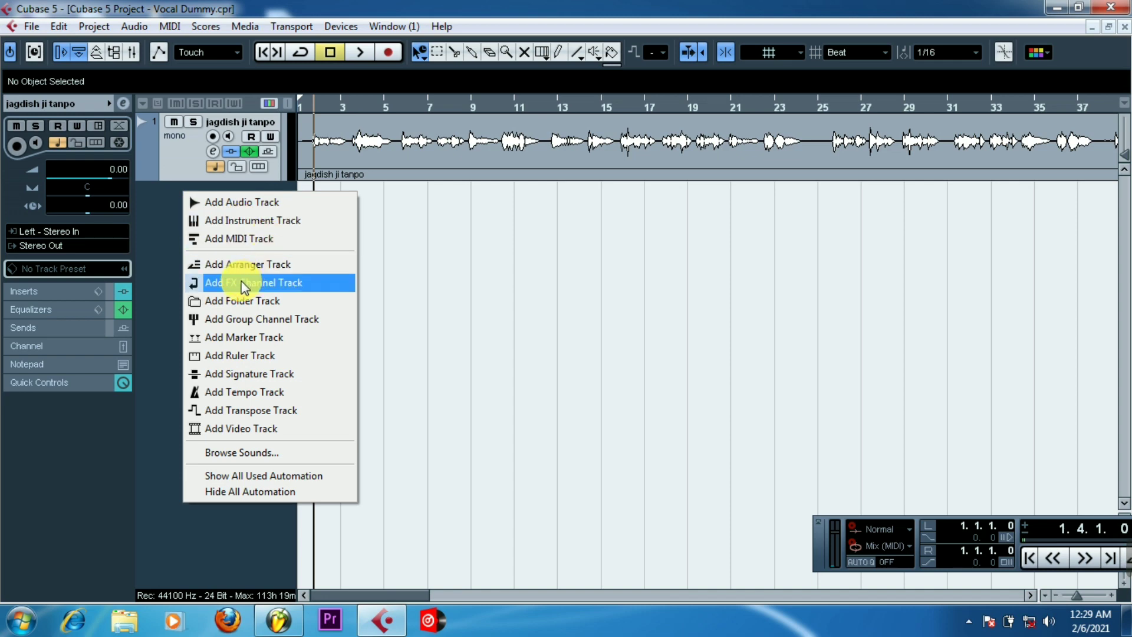
pyautogui.click(245, 284)
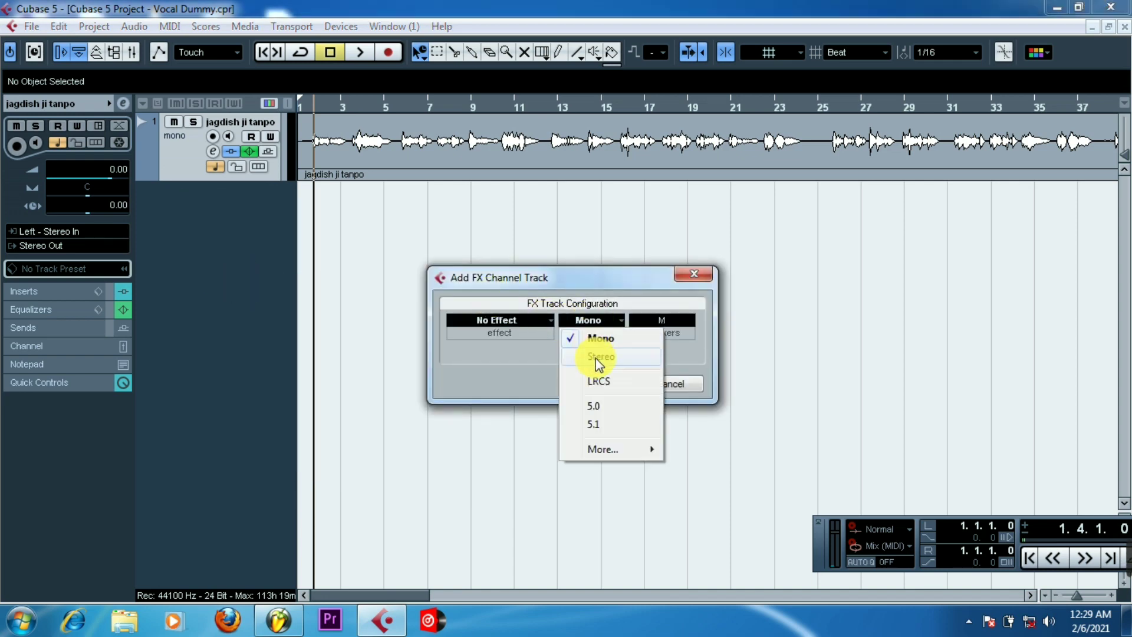
pyautogui.click(596, 357)
pyautogui.click(514, 320)
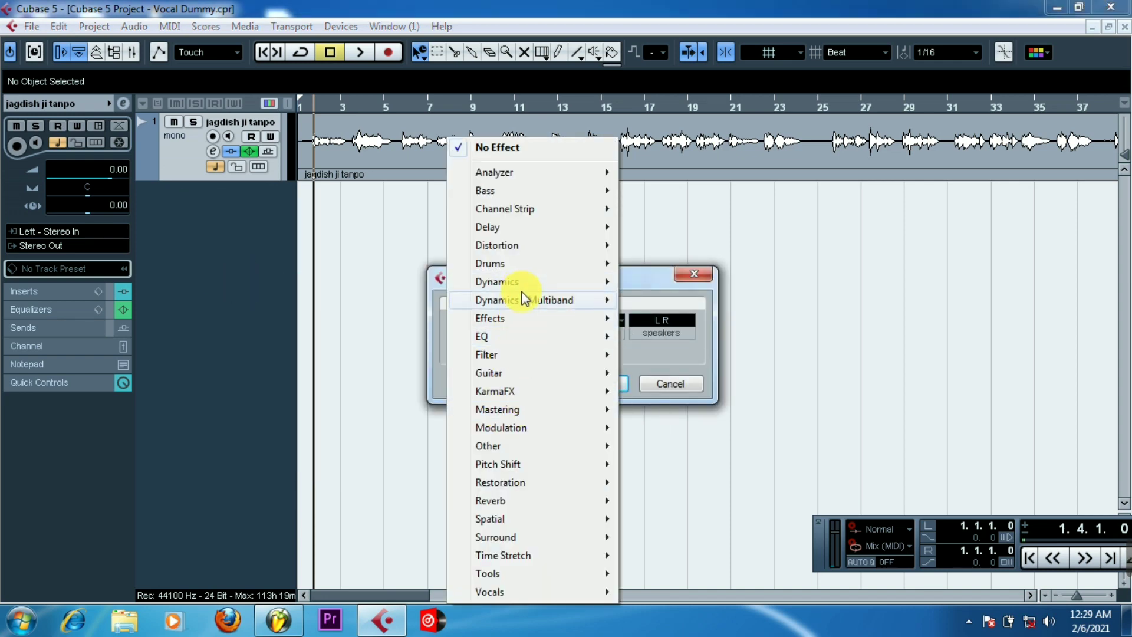
pyautogui.moveTo(529, 509)
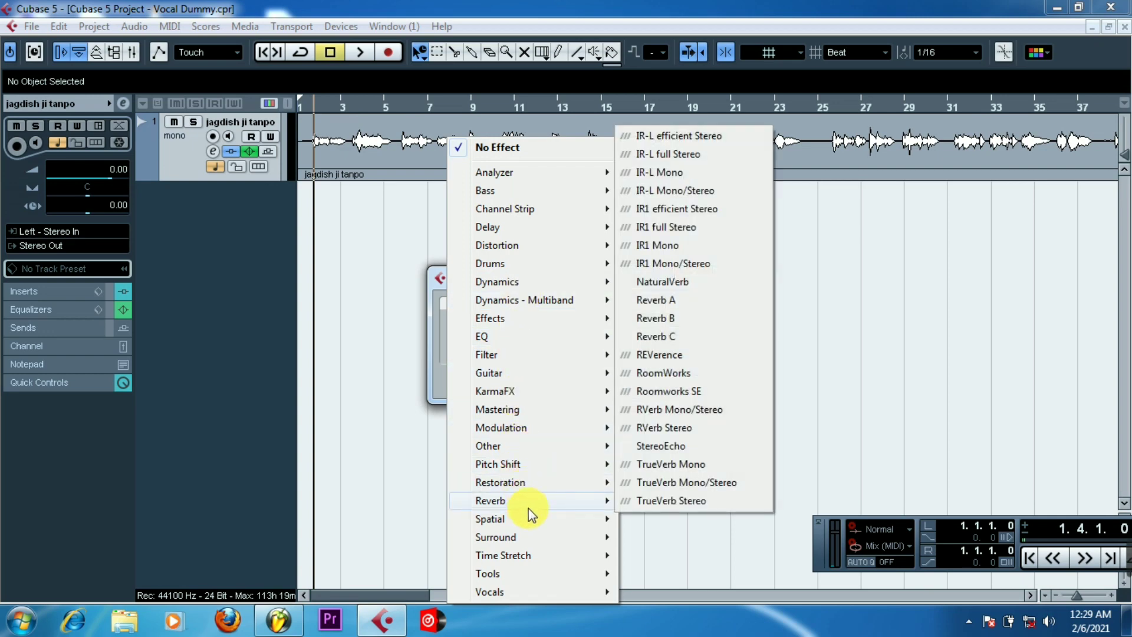
pyautogui.click(667, 392)
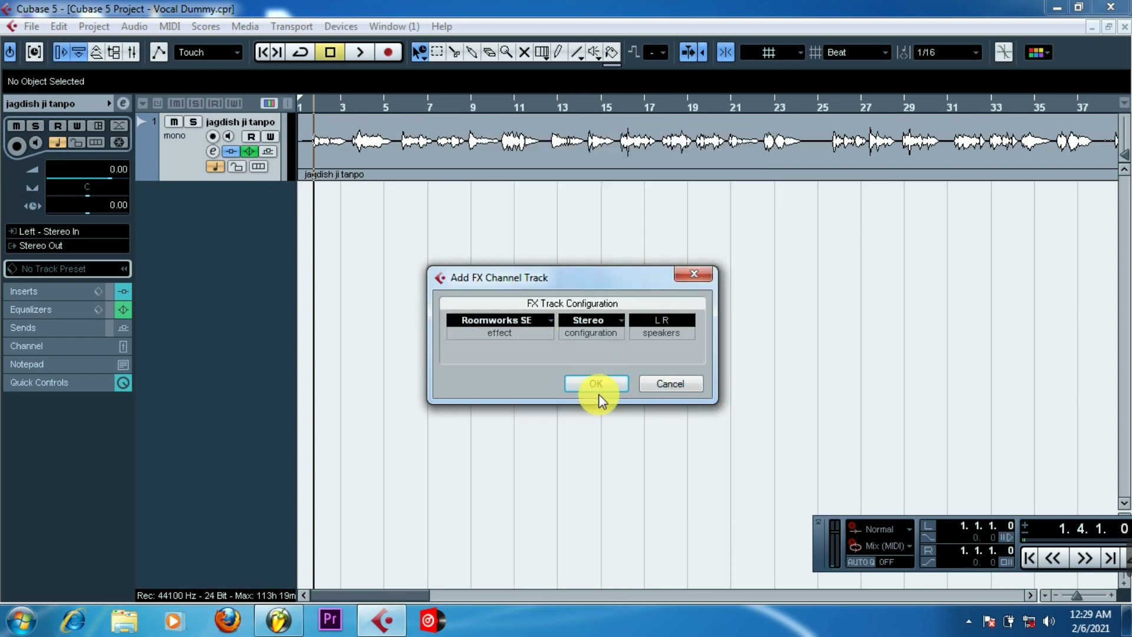
pyautogui.click(598, 390)
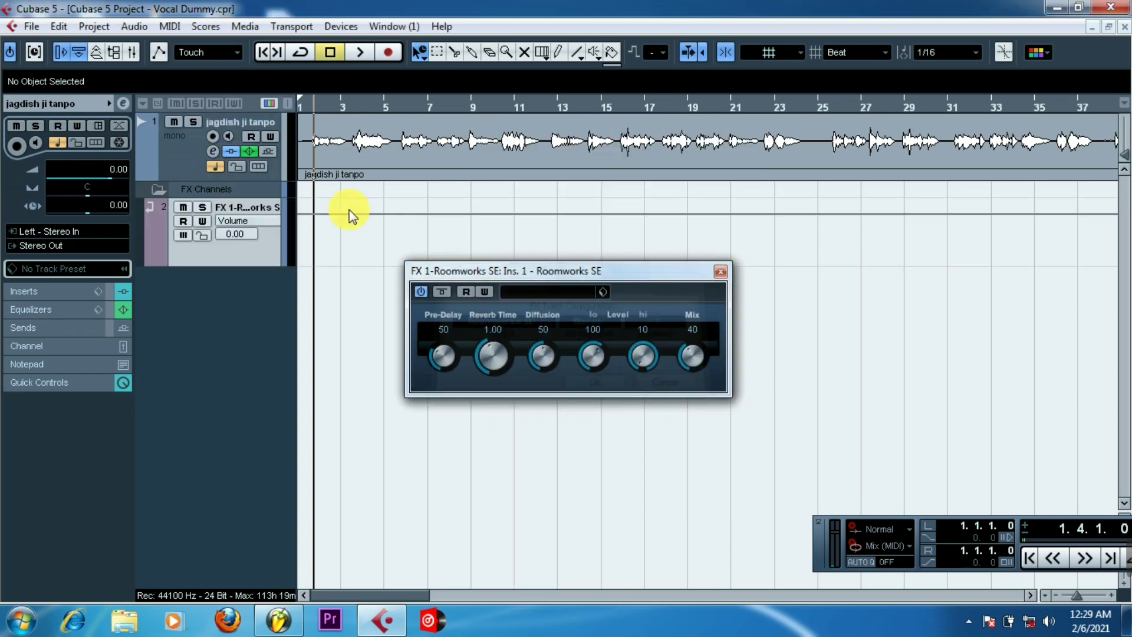
# Reopen the vocal track's channel settings and route its first send to Stereo Out at a level of 0.00
pyautogui.click(182, 164)
pyautogui.click(192, 174)
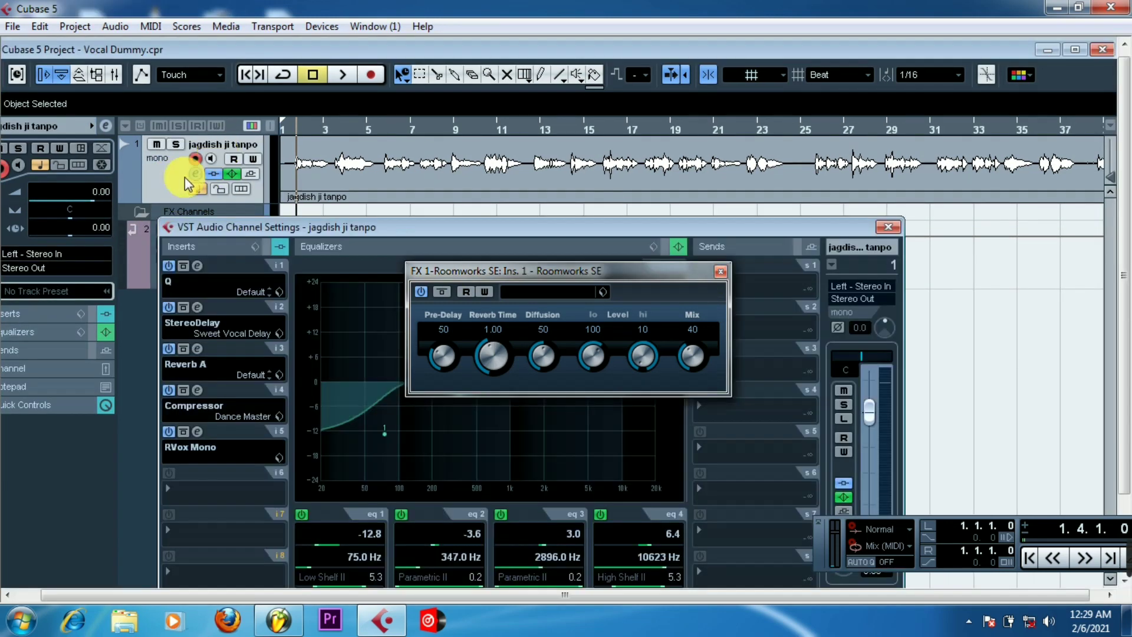
pyautogui.click(718, 274)
pyautogui.click(703, 279)
pyautogui.moveTo(750, 353)
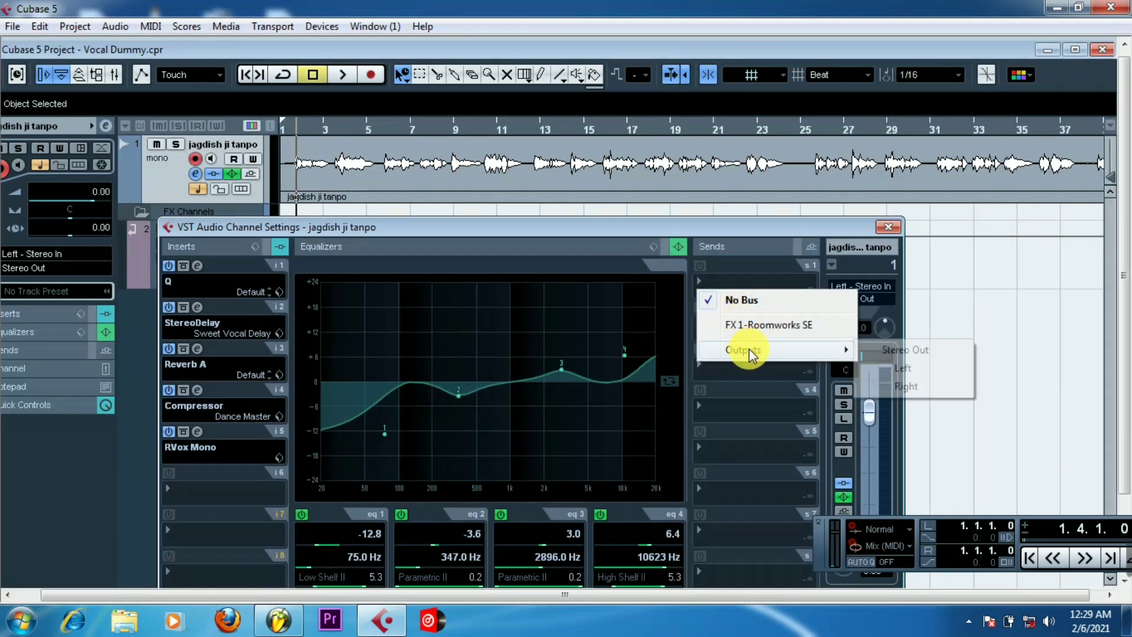
pyautogui.moveTo(830, 354)
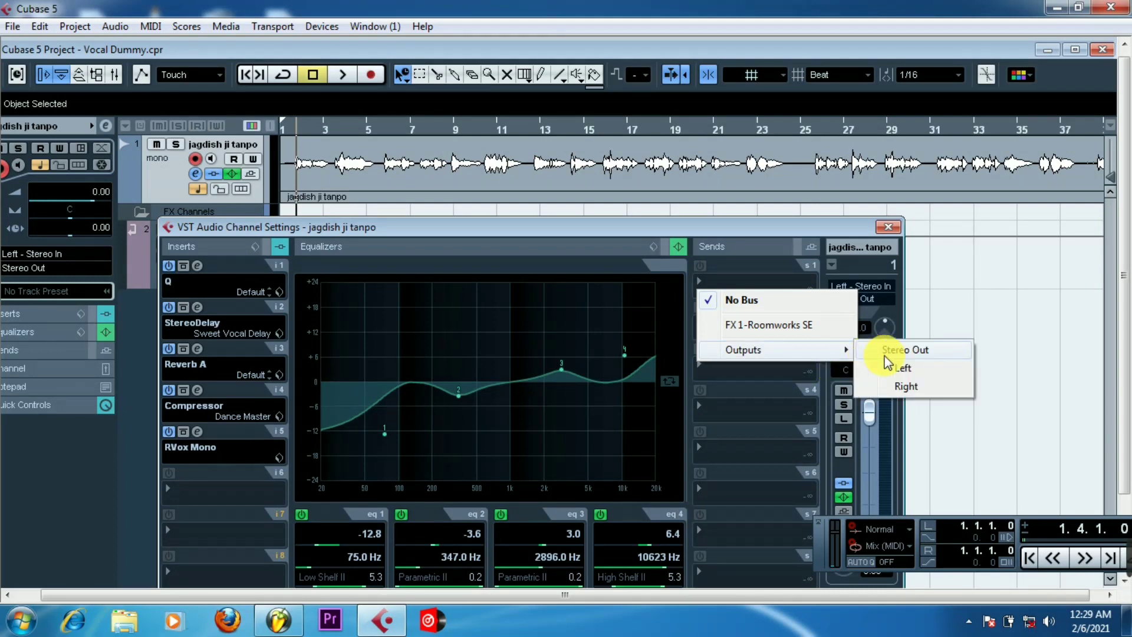
pyautogui.click(897, 351)
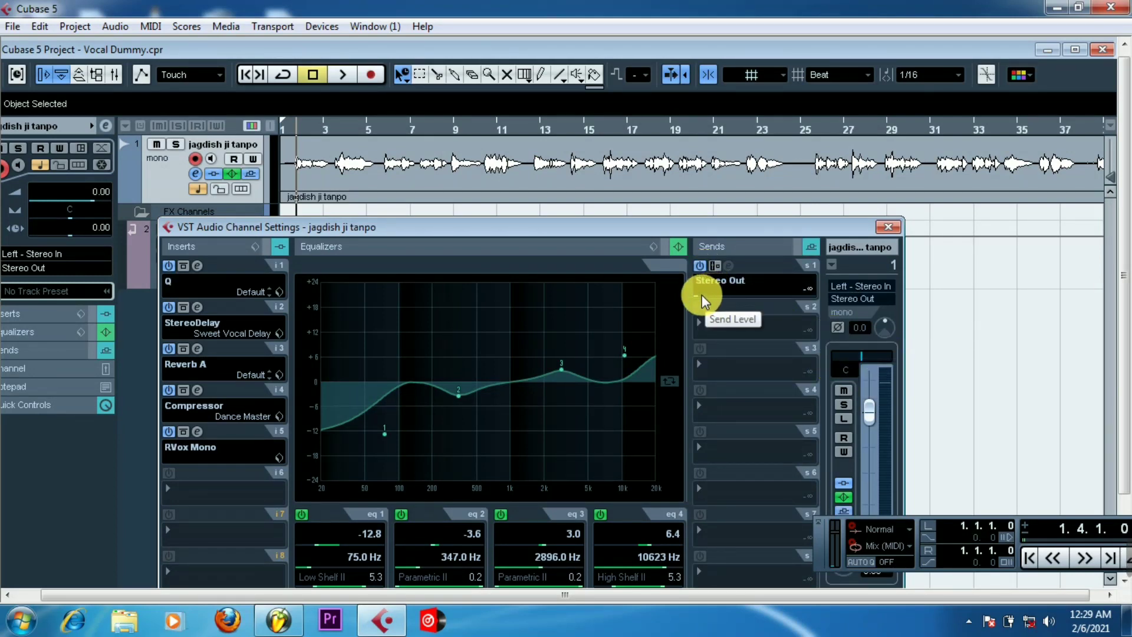
pyautogui.moveTo(703, 296); pyautogui.dragTo(782, 308)
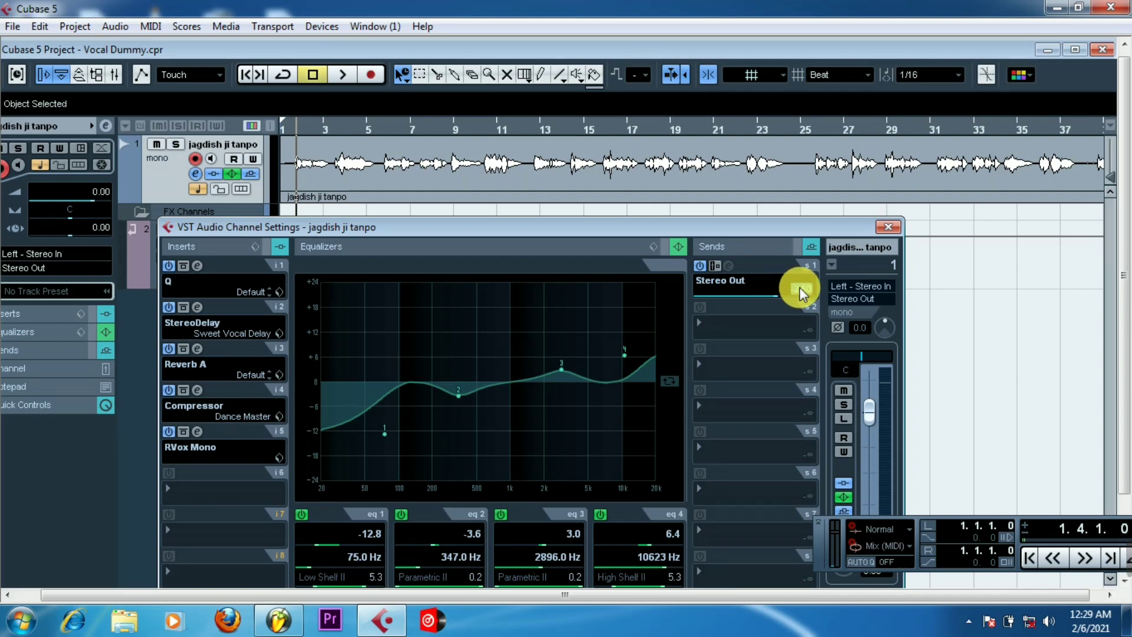
# Route the vocal's second send to FX 1-Roomworks SE, activate it and open the reverb's editor
pyautogui.click(702, 321)
pyautogui.click(770, 367)
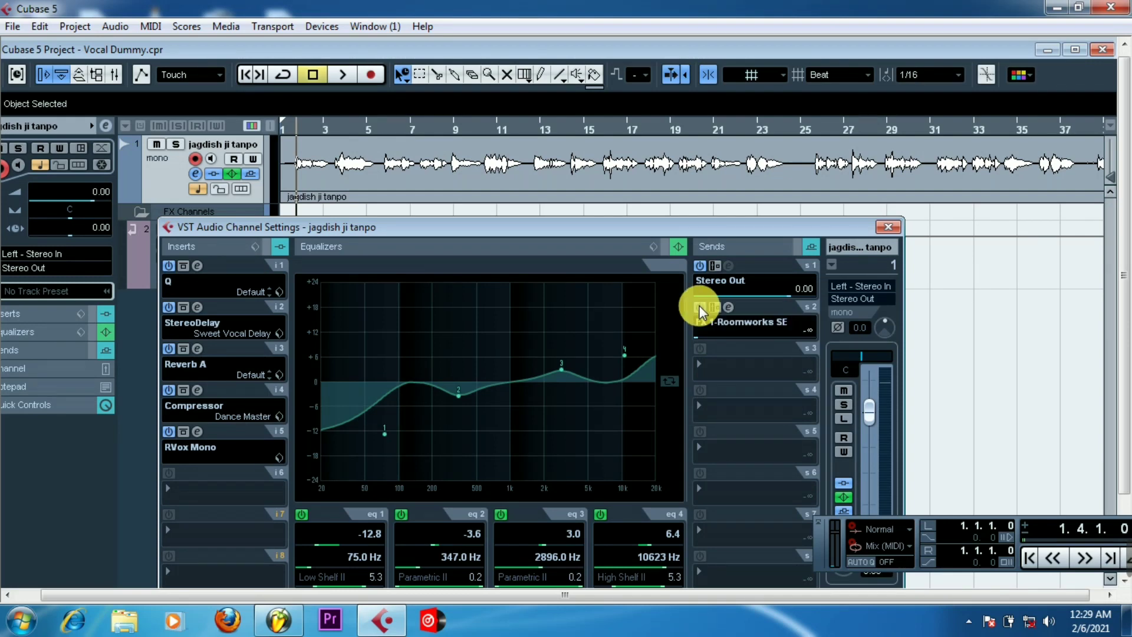
pyautogui.click(730, 308)
# Load the Smooth Voice Room preset in Roomworks SE, set its mix to 20 and close the editor
pyautogui.click(606, 293)
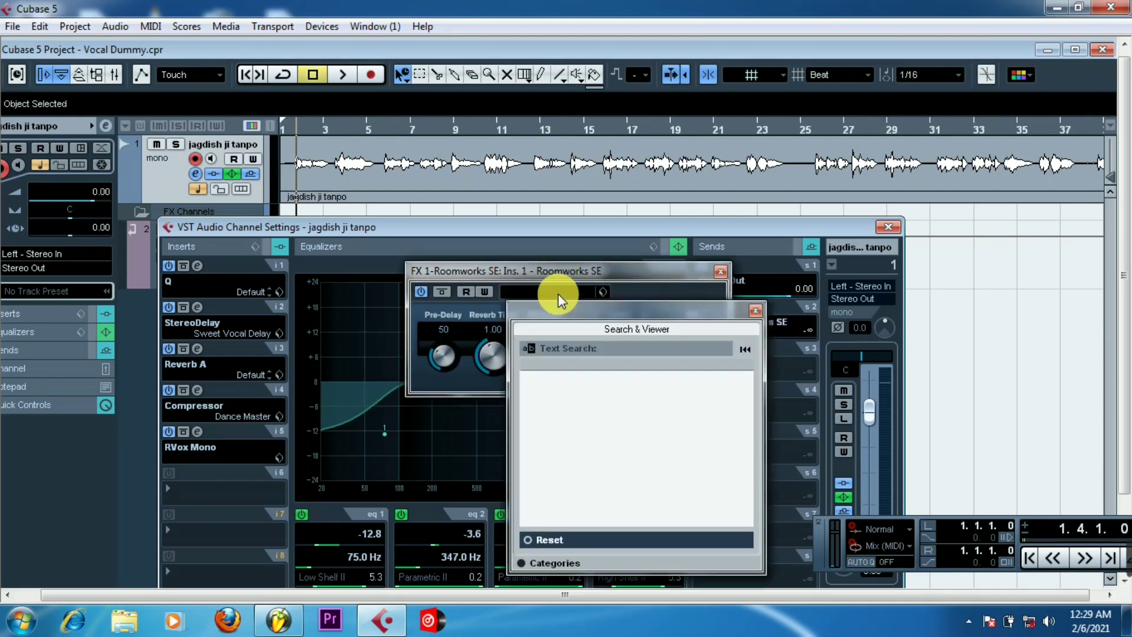
pyautogui.moveTo(744, 398); pyautogui.dragTo(747, 495)
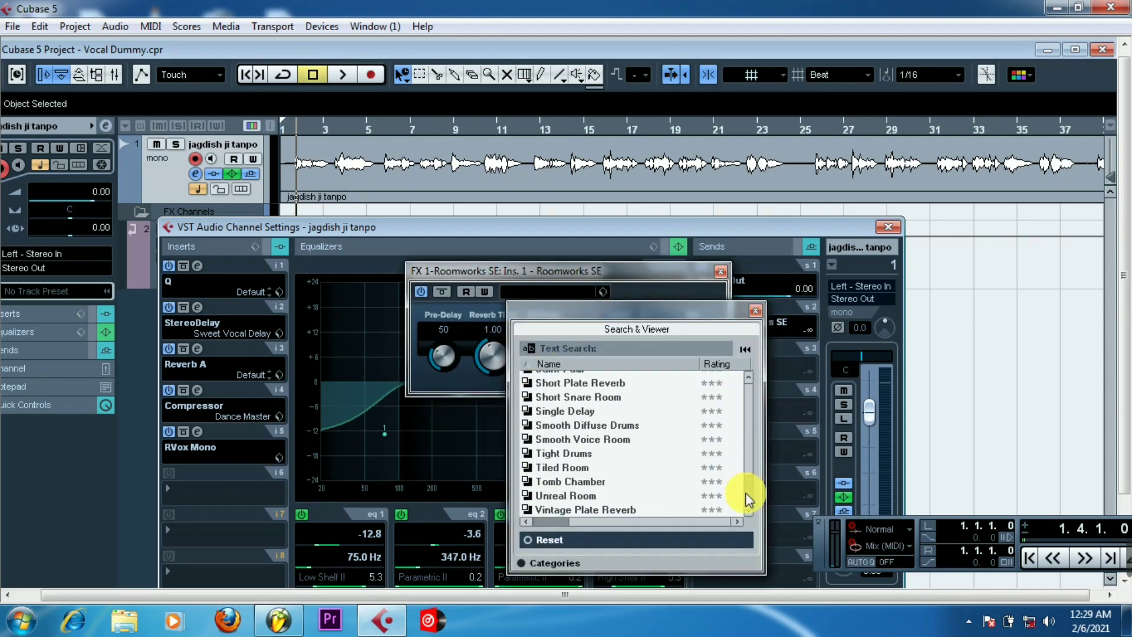
pyautogui.doubleClick(561, 439)
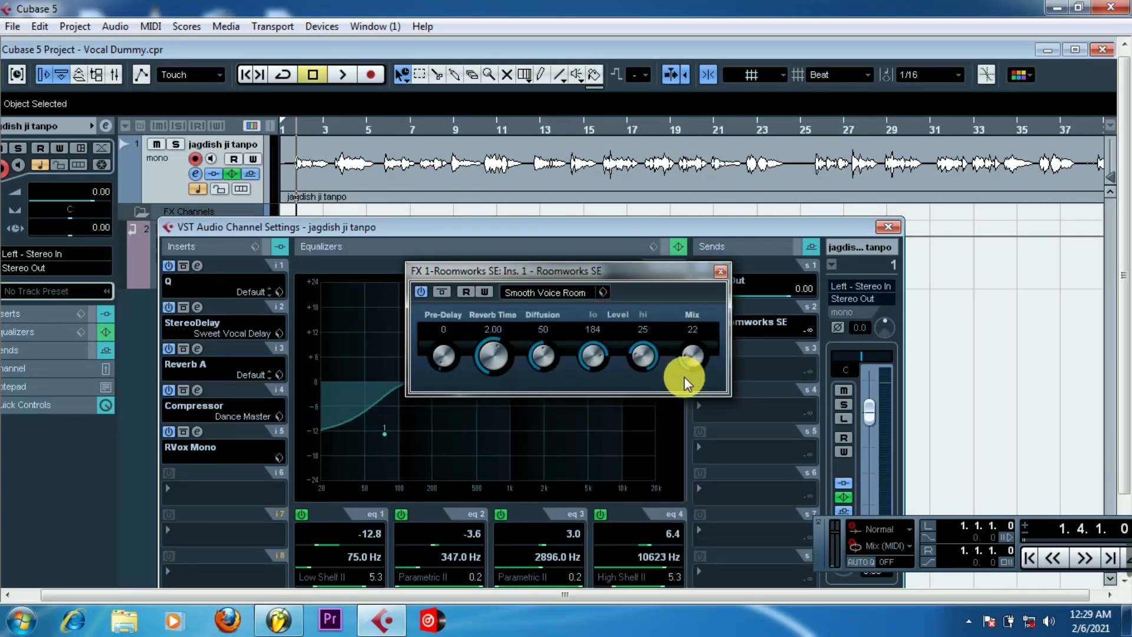
pyautogui.scroll(-2, 681, 356)
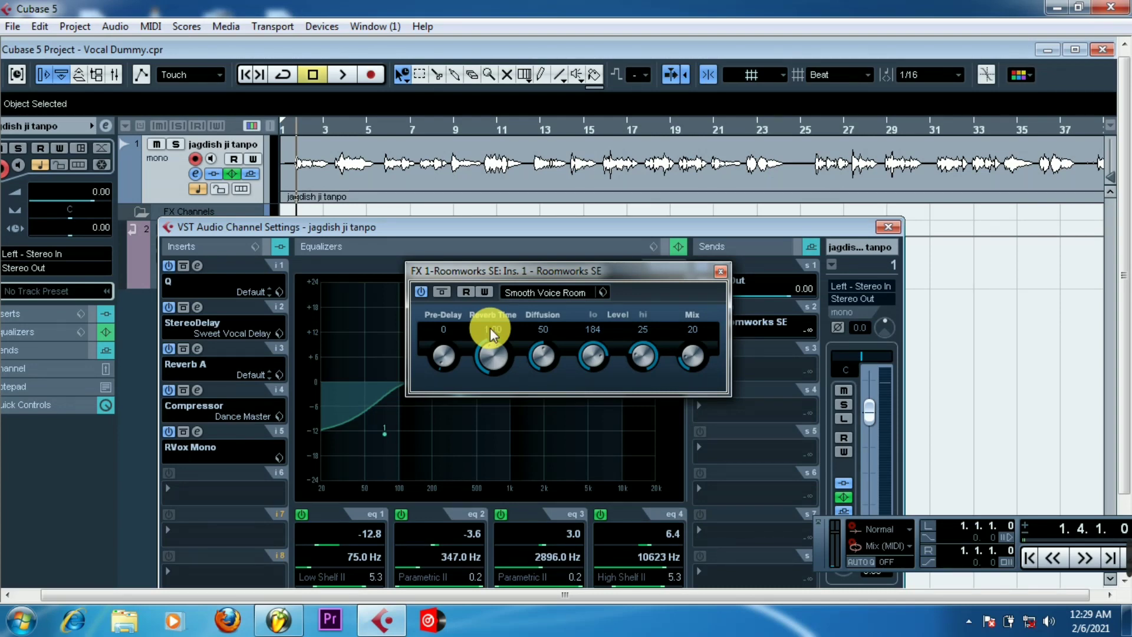
pyautogui.click(720, 272)
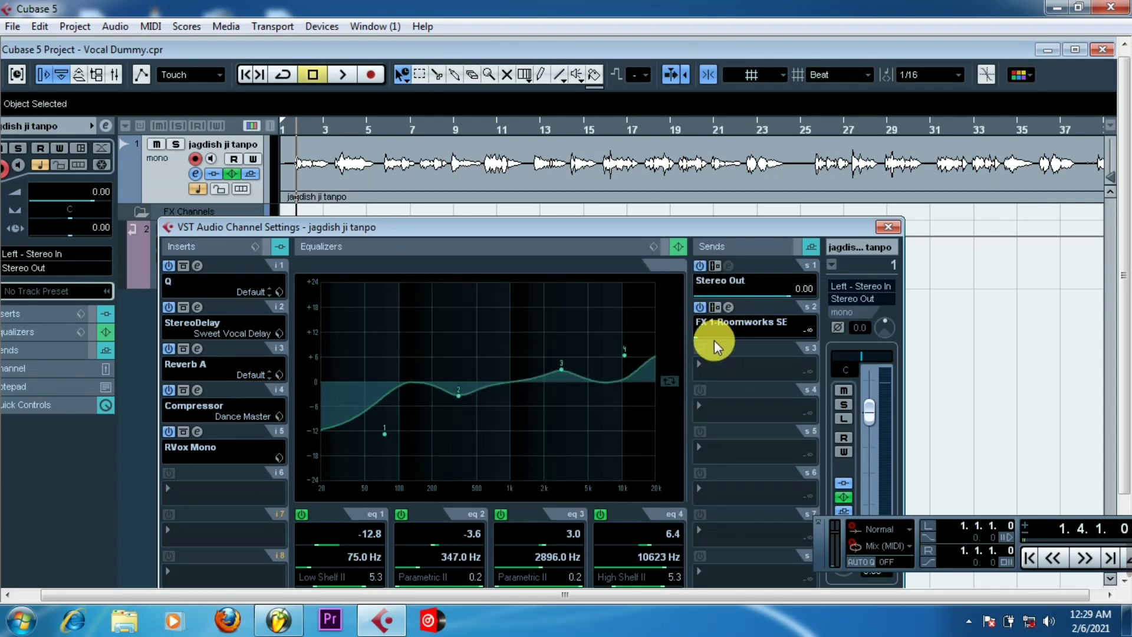
# Set the FX 1-Roomworks SE send level to -12.12 and play the vocal, moving the channel settings window higher
pyautogui.moveTo(698, 335); pyautogui.dragTo(743, 335)
pyautogui.press('space')
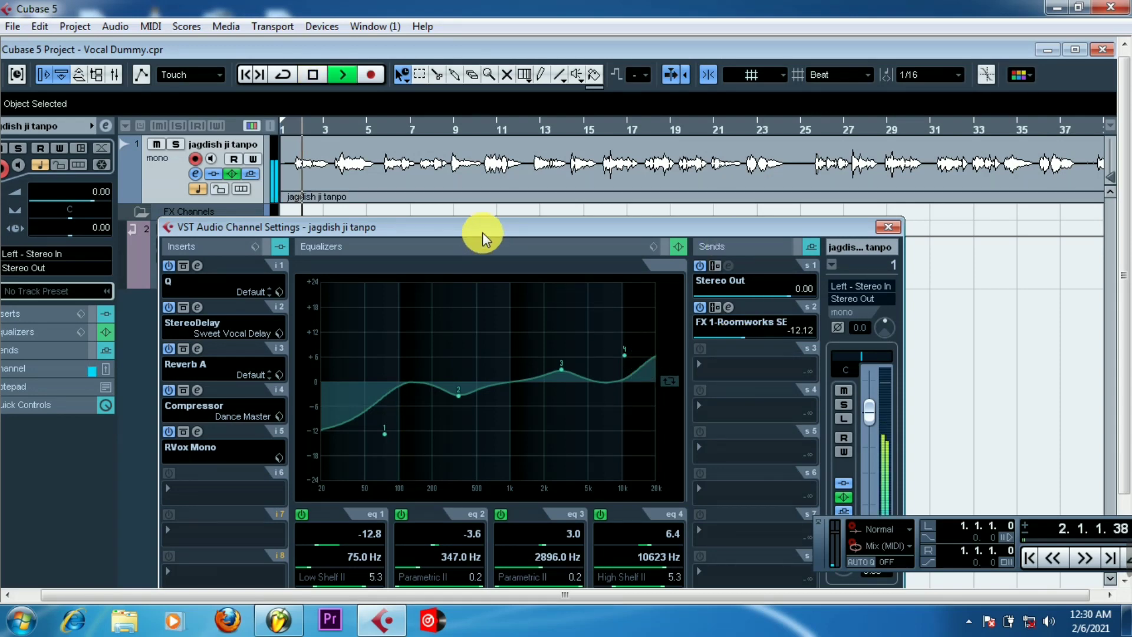
pyautogui.moveTo(483, 233); pyautogui.dragTo(519, 209)
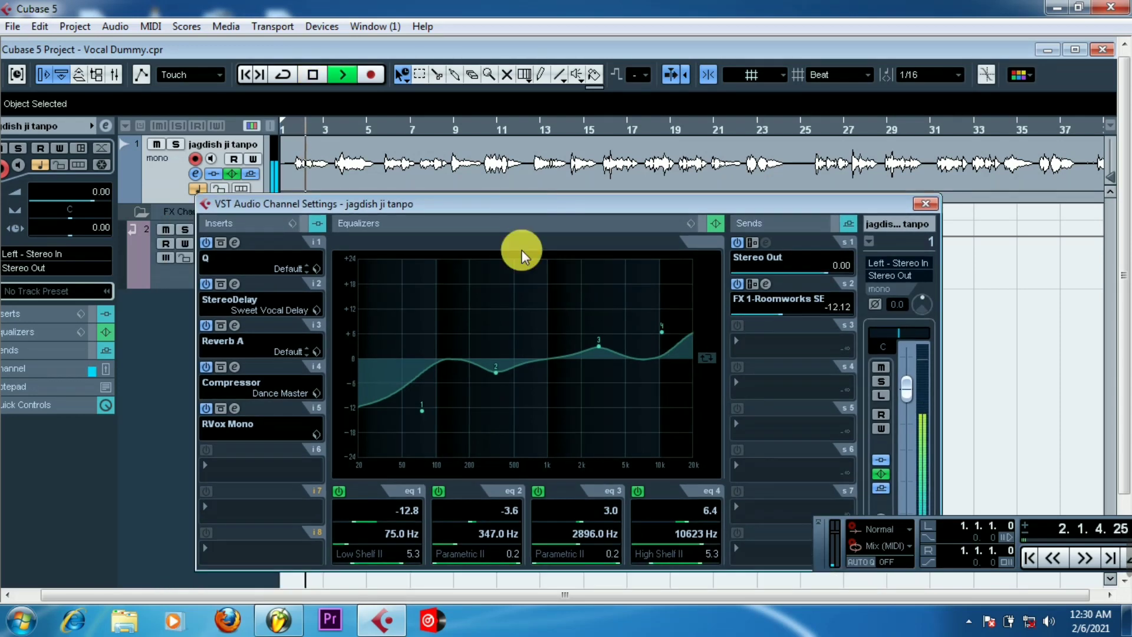
# Close the vocal's channel settings, stop playback and add one stereo audio track below the vocal
pyautogui.click(926, 205)
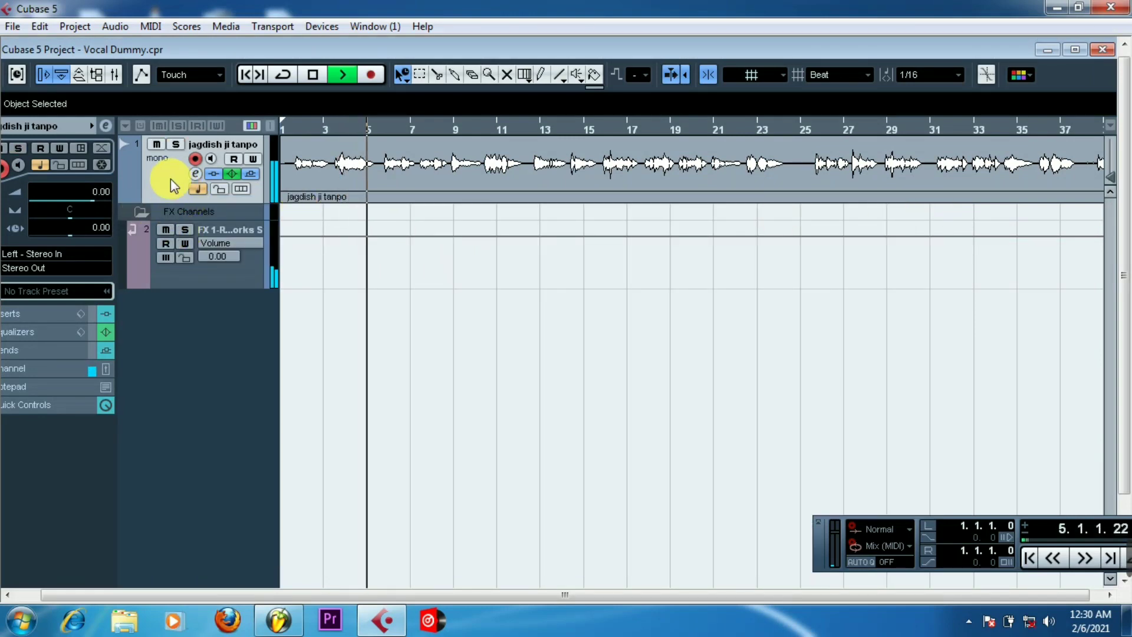
pyautogui.press('space')
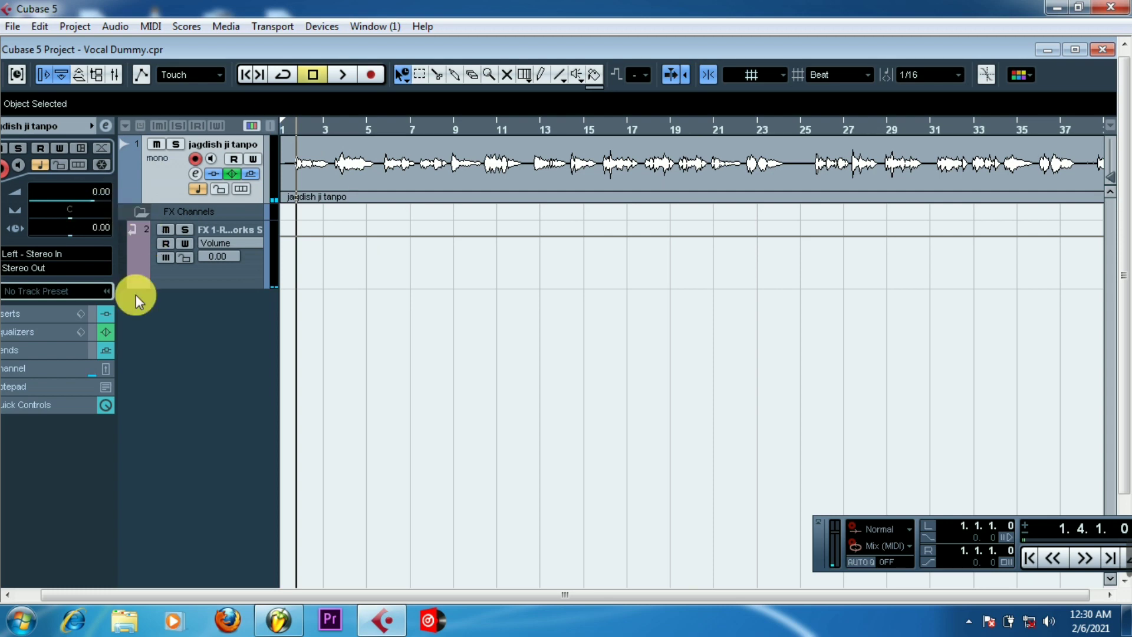
pyautogui.rightClick(181, 318)
pyautogui.click(260, 15)
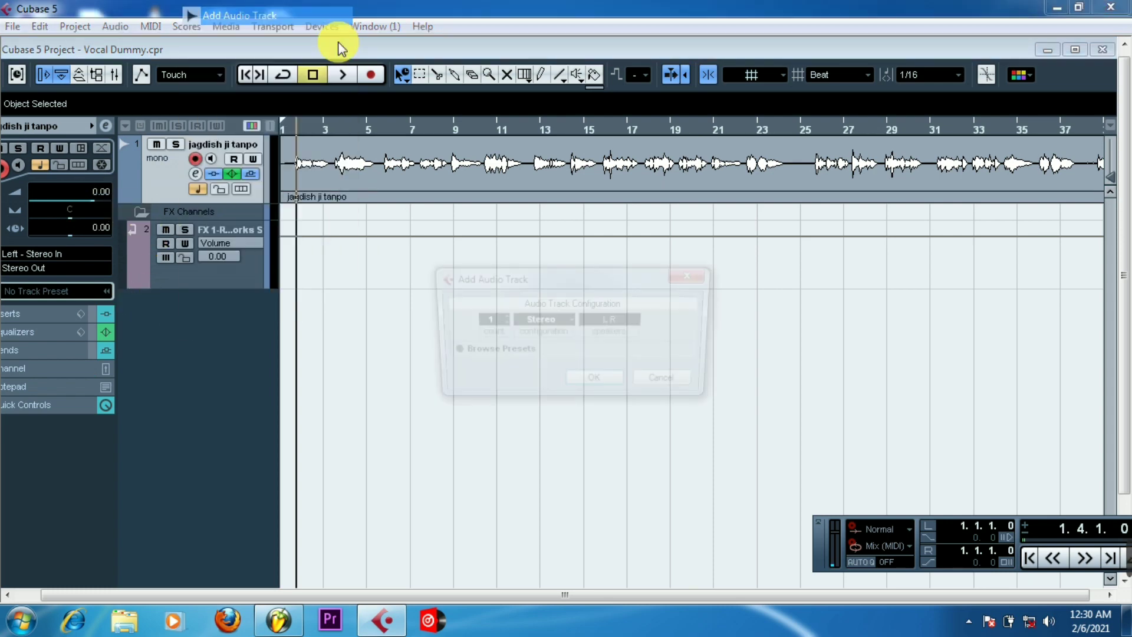
pyautogui.click(596, 384)
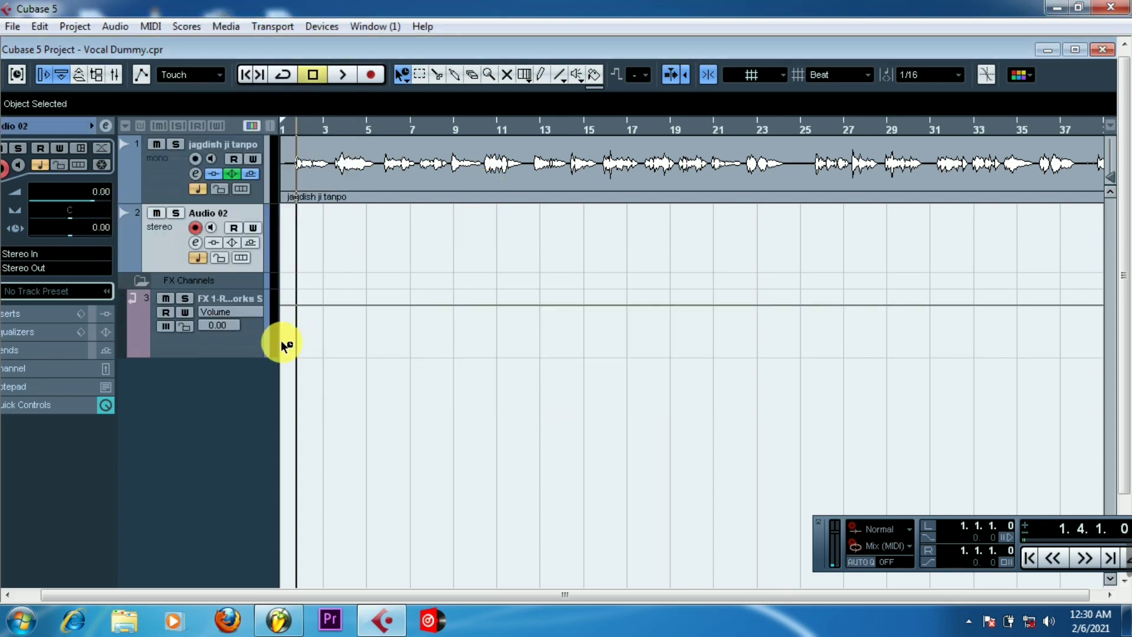
pyautogui.click(225, 348)
# Switch to FL Studio, preview the R K LOOPS GIBS samples and bring R K LOOPS GIBS 06 onto Cubase's Audio 02 track at 1.4.1.0
pyautogui.click(278, 620)
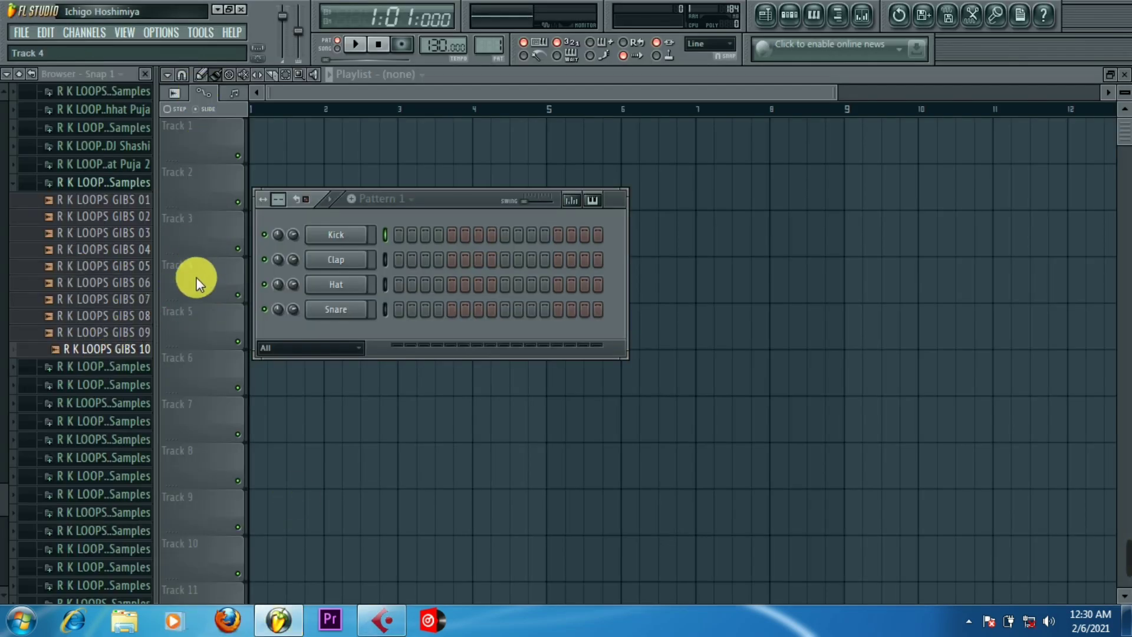
pyautogui.click(110, 351)
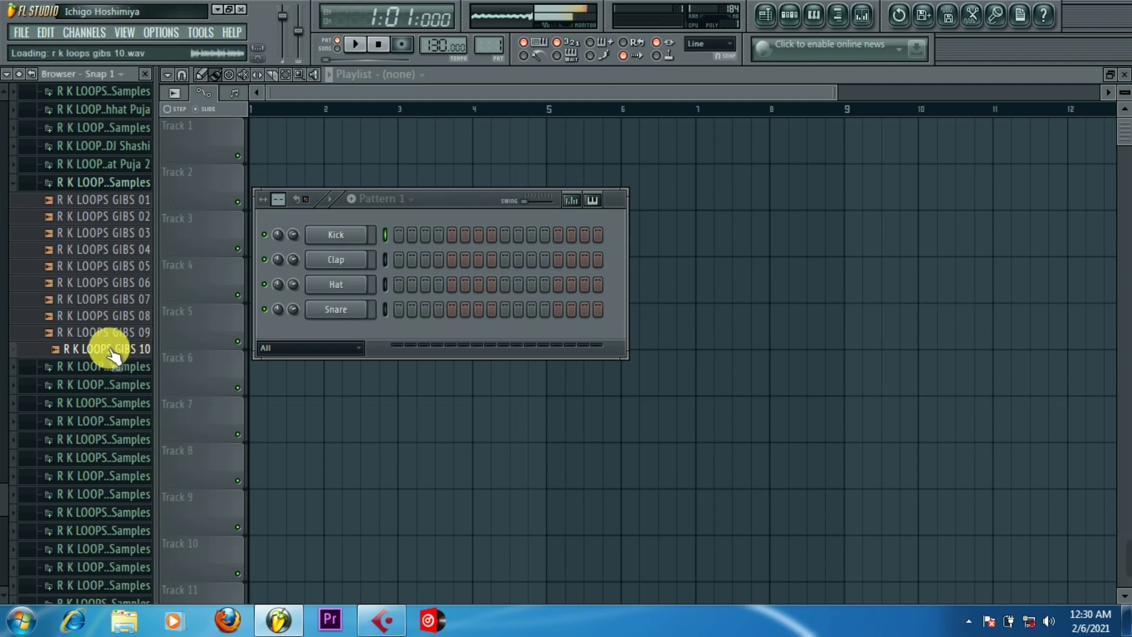
pyautogui.click(103, 335)
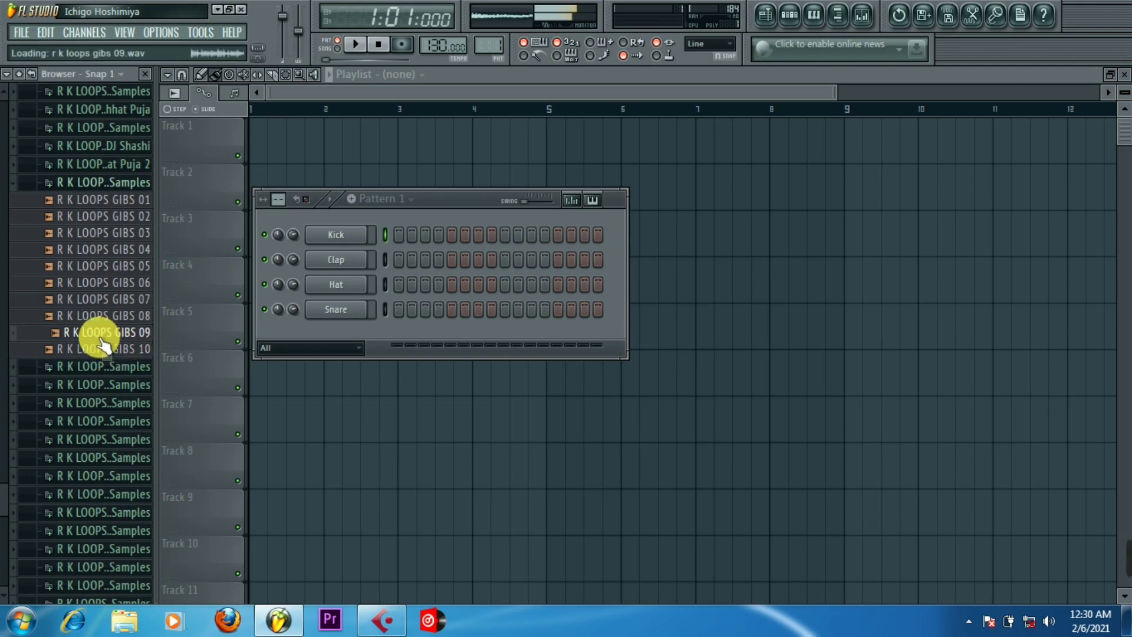
pyautogui.click(270, 109)
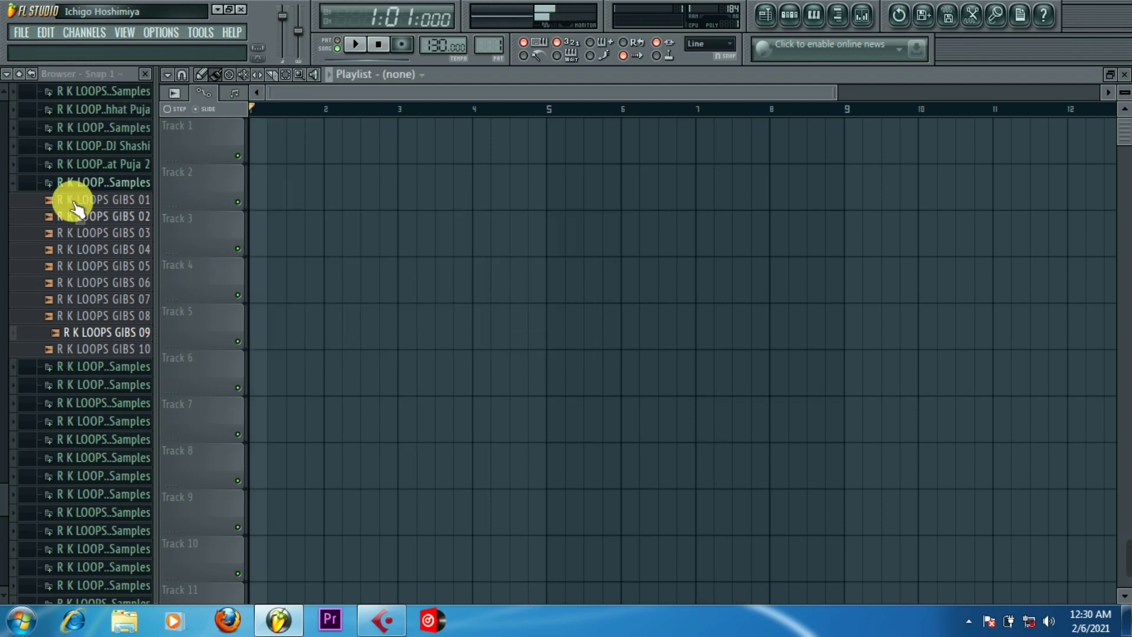
pyautogui.moveTo(95, 341); pyautogui.dragTo(371, 617)
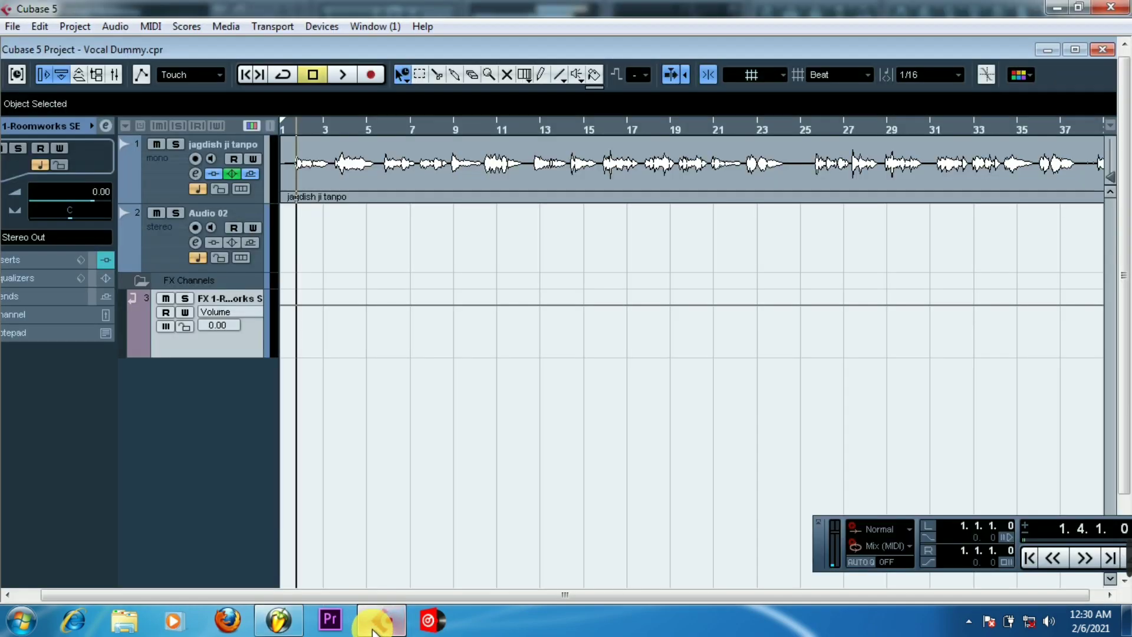
pyautogui.moveTo(374, 617); pyautogui.dragTo(372, 218)
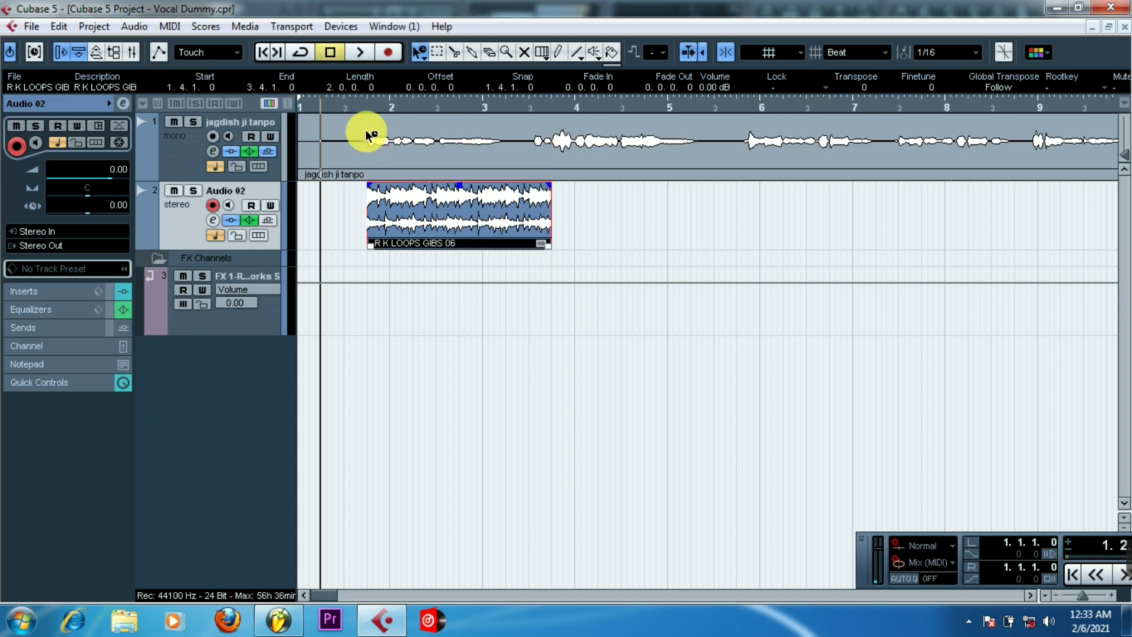
# Play the first loop event together with the vocal from bar 1.4 to check their alignment
pyautogui.click(363, 106)
pyautogui.press('space')
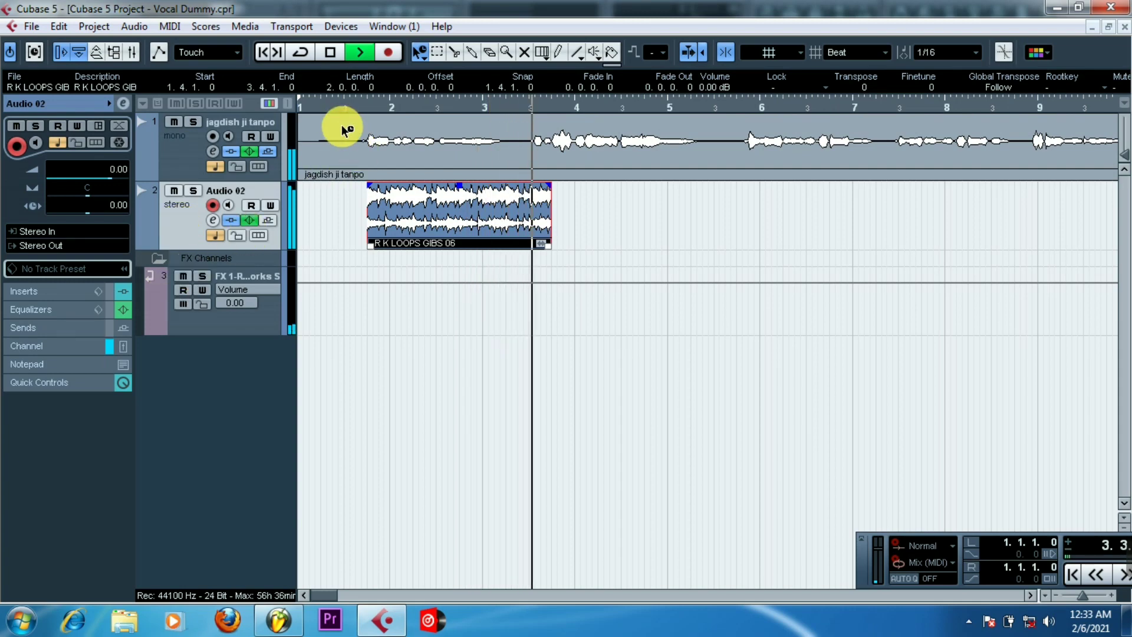
pyautogui.press('space')
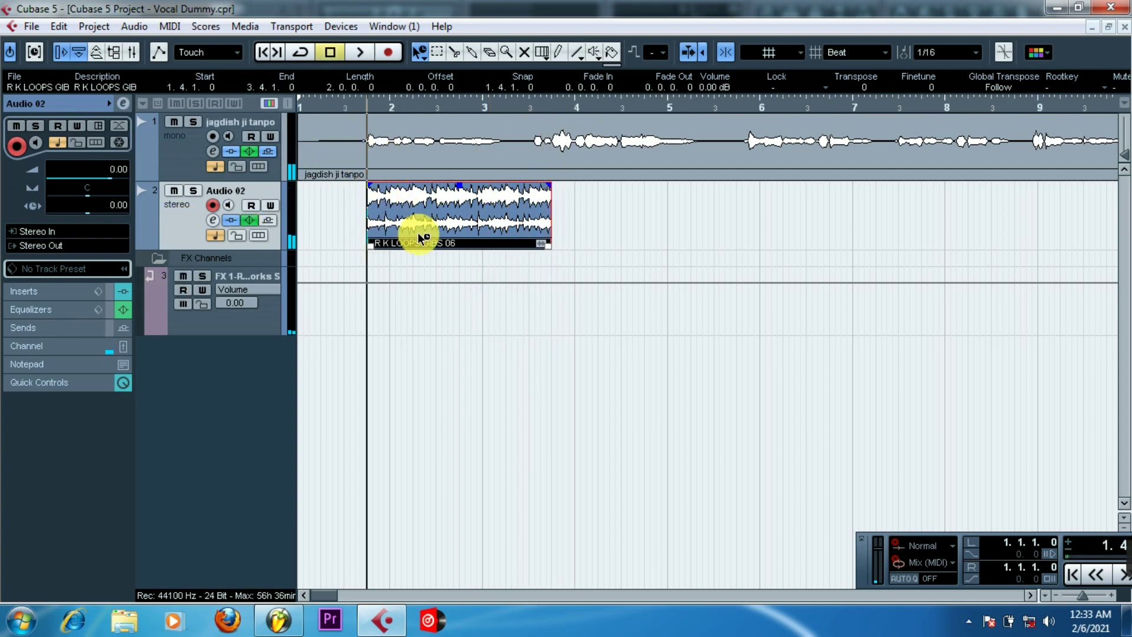
# Duplicate the R K LOOPS GIBS 06 event back to back along Audio 02 up to 75.4.1.0
pyautogui.hotkey('ctrl', 'd')
pyautogui.hotkey('ctrl', 'd')
pyautogui.hotkey('ctrl', 'd')
pyautogui.hotkey('ctrl', 'd')
pyautogui.hotkey('ctrl', 'd')
pyautogui.hotkey('ctrl', 'd')
pyautogui.hotkey('ctrl', 'd')
pyautogui.hotkey('ctrl', 'd')
pyautogui.hotkey('ctrl', 'd')
pyautogui.hotkey('ctrl', 'd')
pyautogui.hotkey('ctrl', 'd')
pyautogui.hotkey('ctrl', 'd')
pyautogui.hotkey('ctrl', 'd')
pyautogui.hotkey('ctrl', 'd')
pyautogui.hotkey('ctrl', 'd')
pyautogui.hotkey('ctrl', 'd')
pyautogui.hotkey('ctrl', 'd')
pyautogui.hotkey('ctrl', 'd')
pyautogui.hotkey('ctrl', 'd')
pyautogui.hotkey('ctrl', 'd')
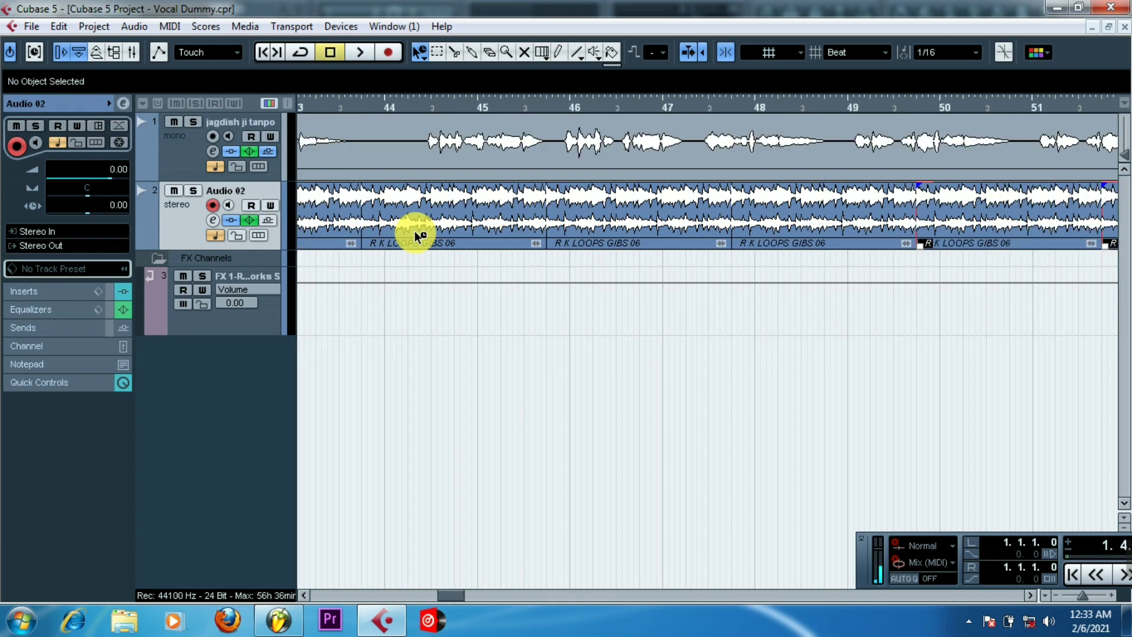
pyautogui.hotkey('ctrl', 'd')
pyautogui.moveTo(539, 597); pyautogui.dragTo(301, 571)
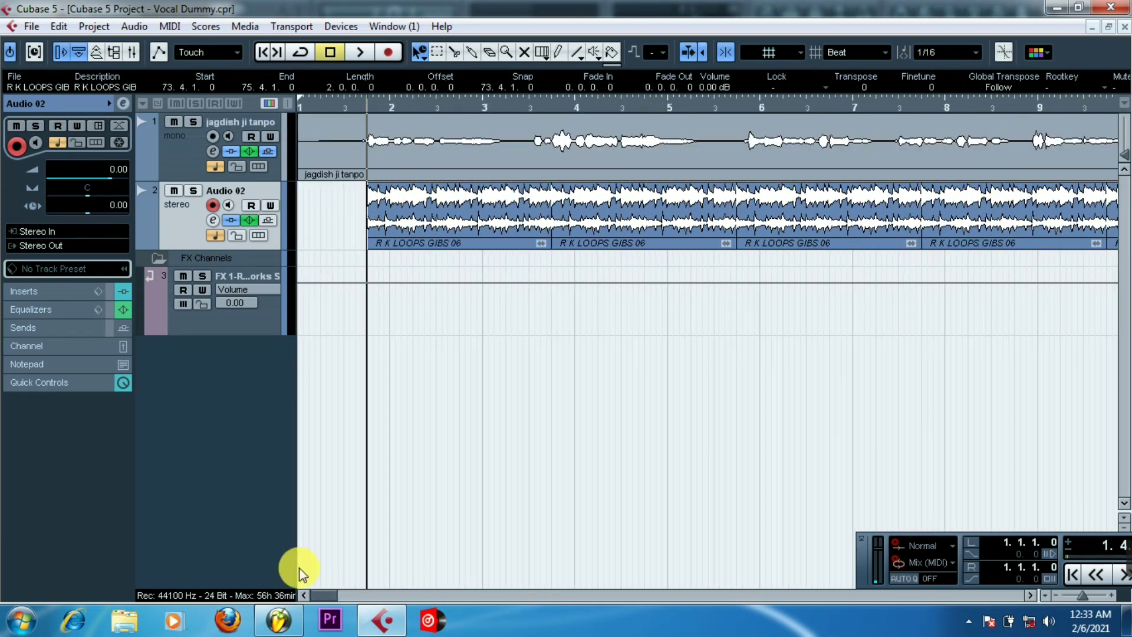
# Play the vocal with the repeated loops from before bar 2 through bar 12, checking how they fit together
pyautogui.moveTo(322, 110); pyautogui.dragTo(263, 69)
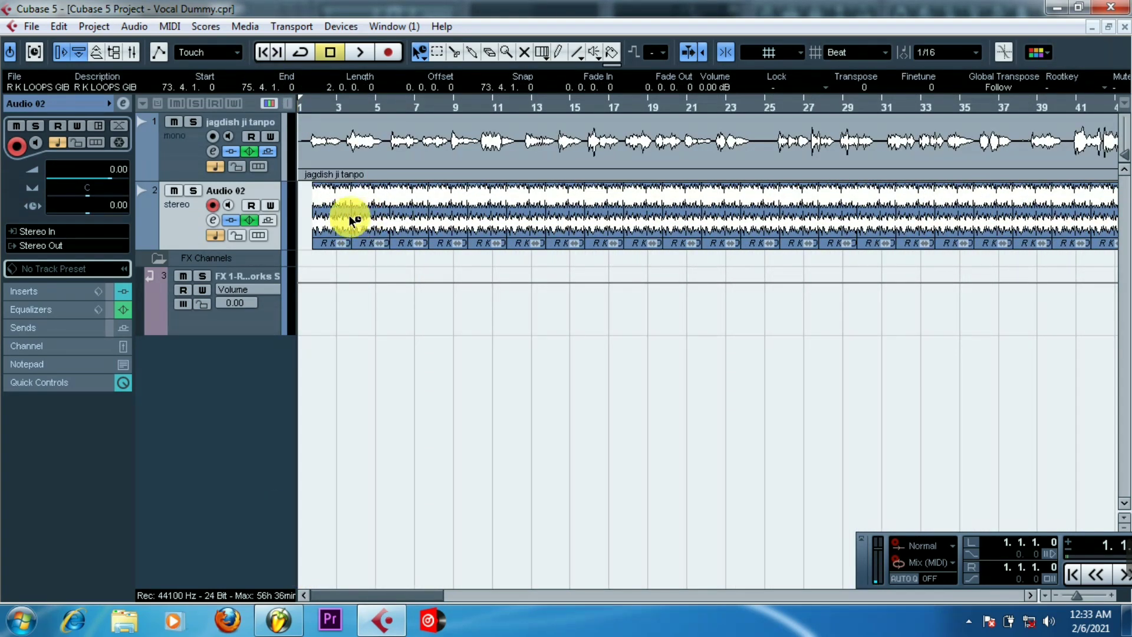
pyautogui.moveTo(324, 101); pyautogui.dragTo(311, 136)
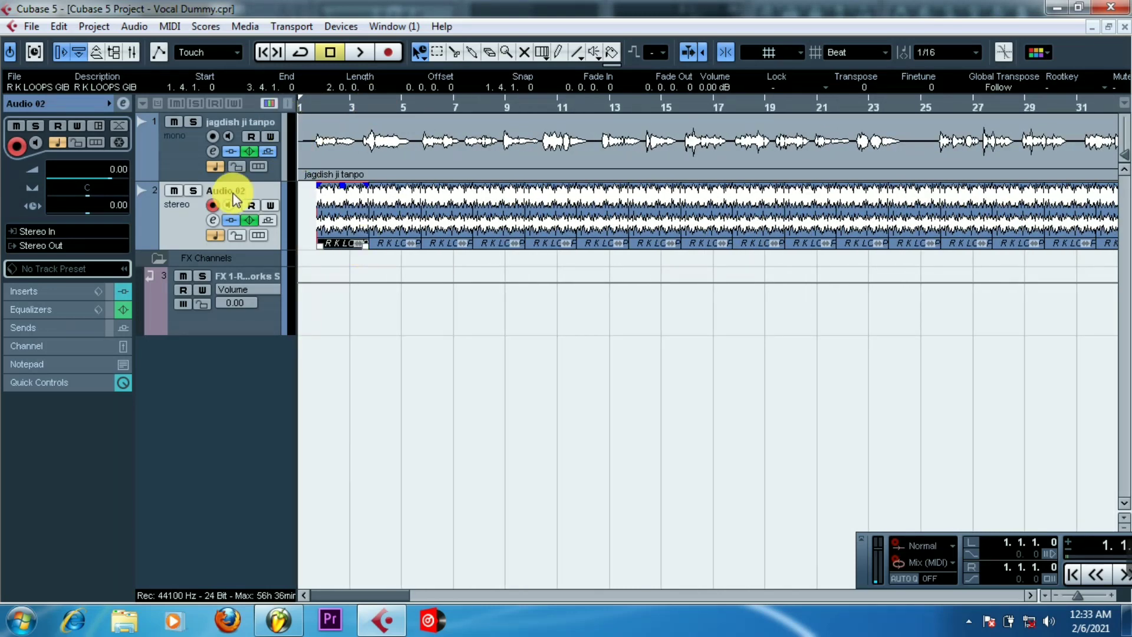
pyautogui.click(317, 114)
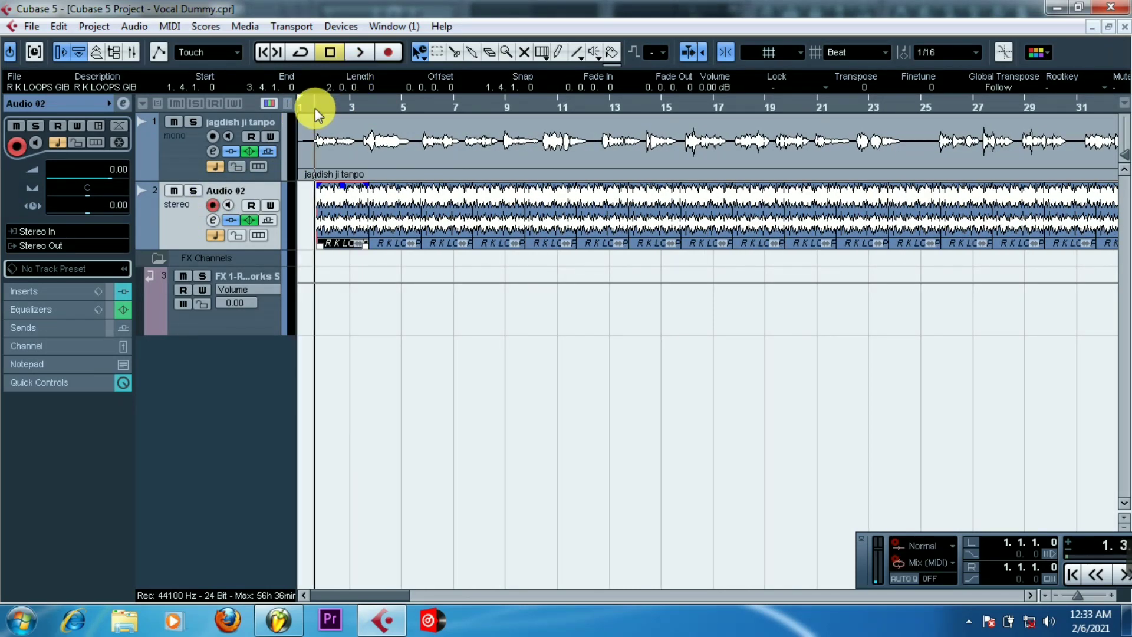
pyautogui.moveTo(306, 110); pyautogui.dragTo(330, 106)
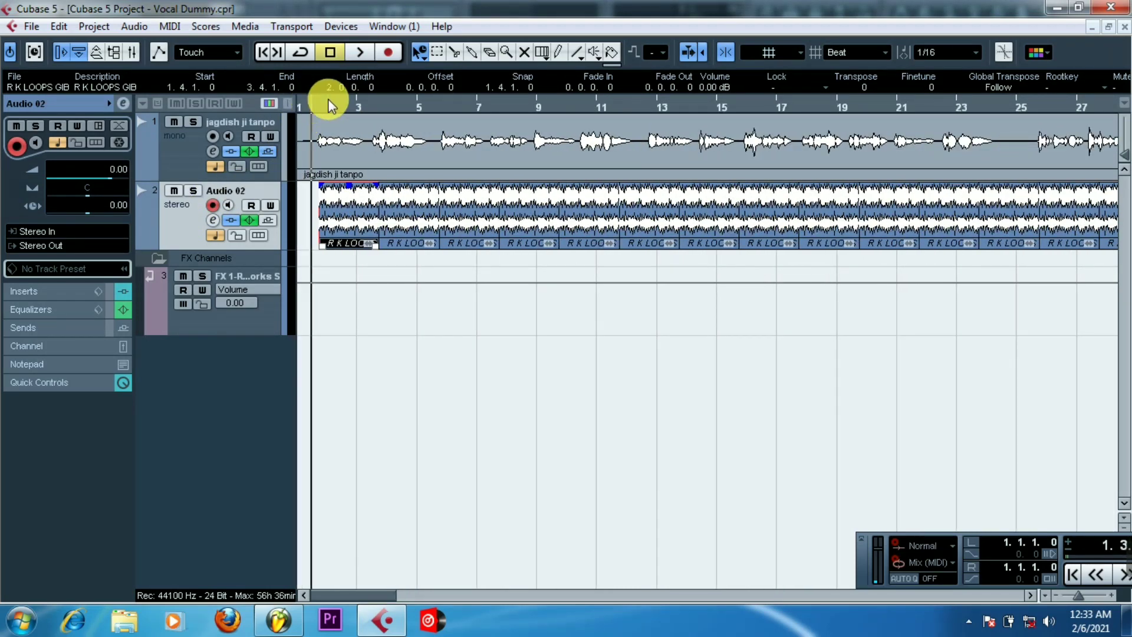
pyautogui.click(361, 53)
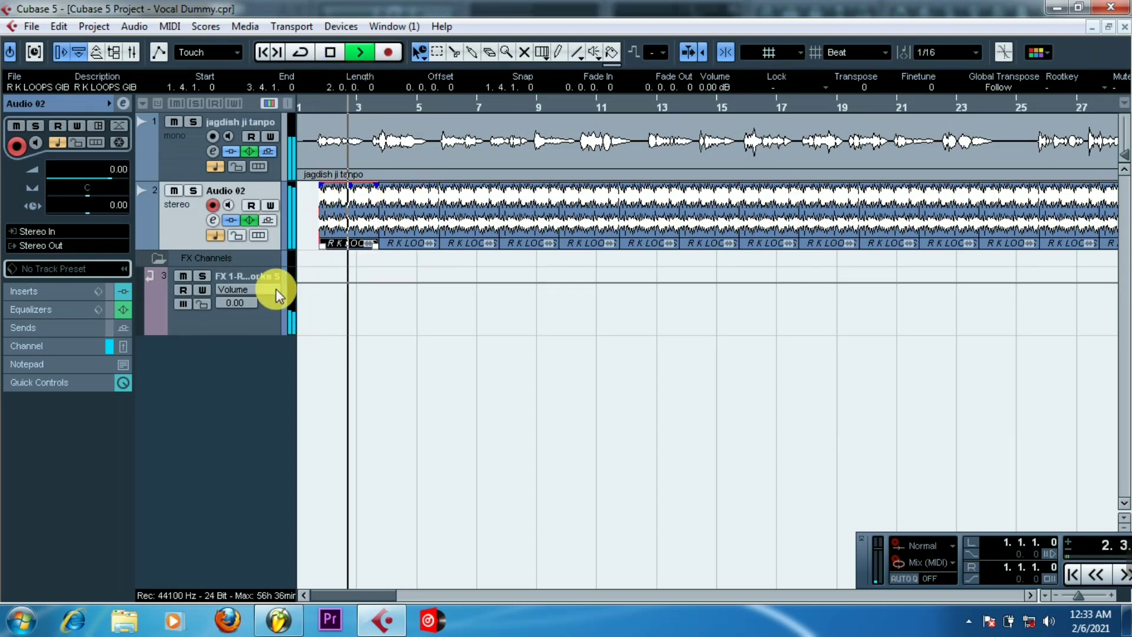
pyautogui.click(1076, 595)
pyautogui.moveTo(1076, 595); pyautogui.dragTo(1083, 595)
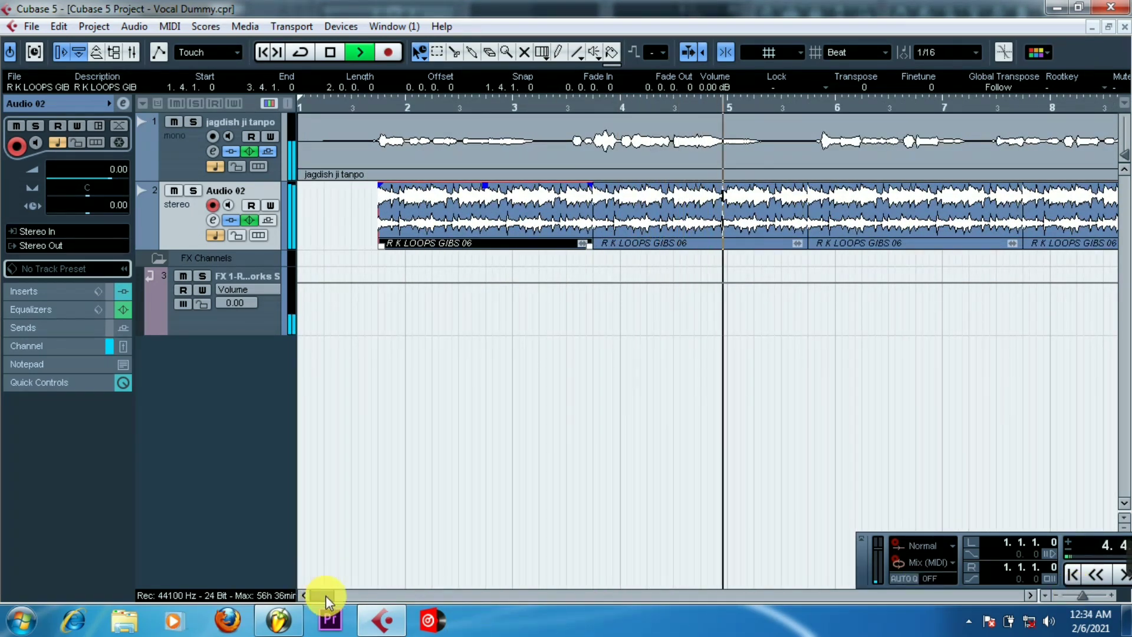
pyautogui.moveTo(325, 595); pyautogui.dragTo(341, 597)
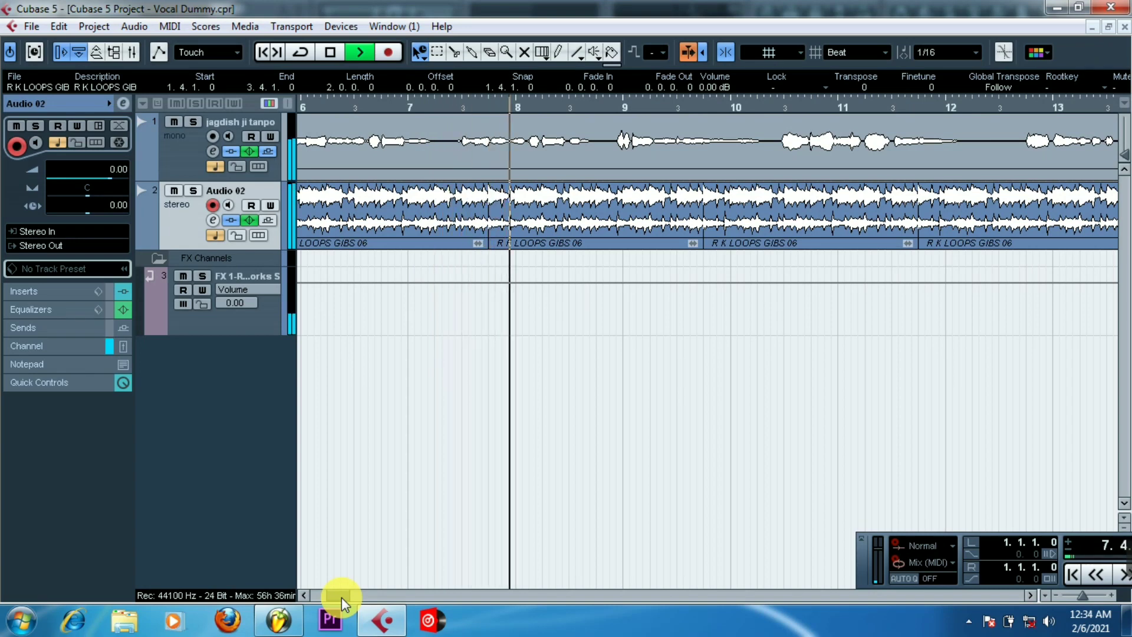
pyautogui.moveTo(334, 597); pyautogui.dragTo(339, 596)
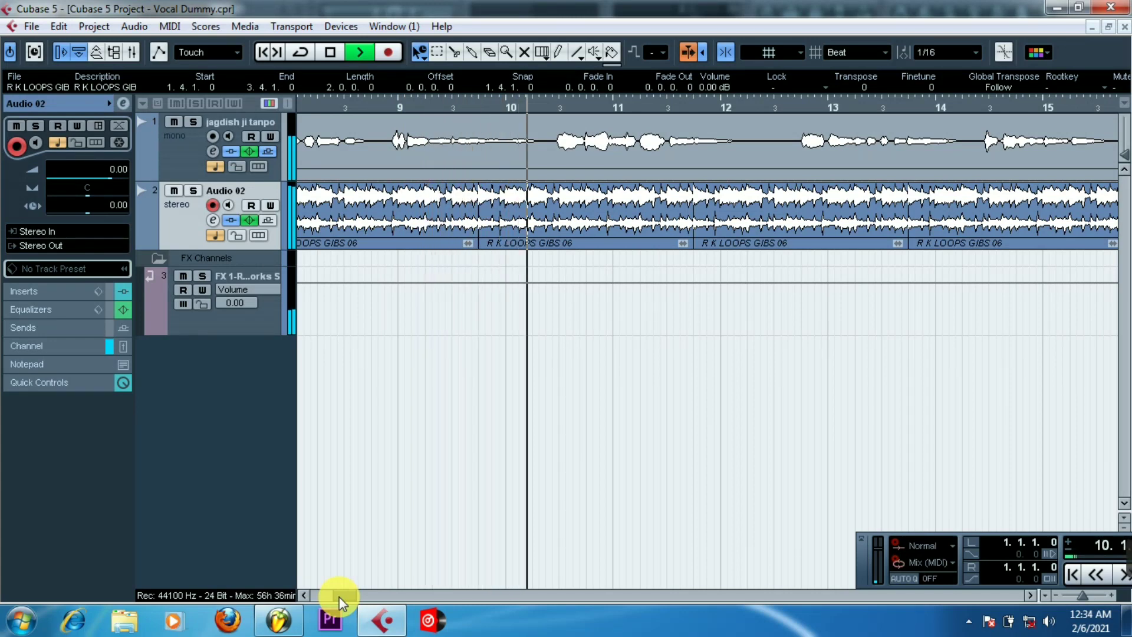
pyautogui.moveTo(338, 597); pyautogui.dragTo(346, 597)
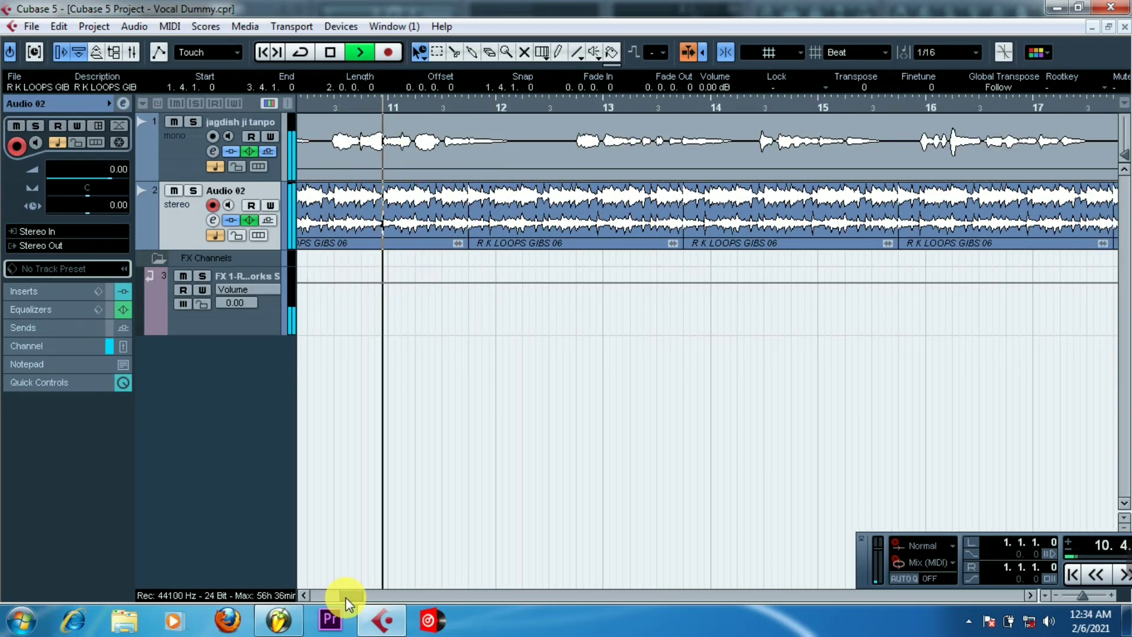
pyautogui.moveTo(346, 597); pyautogui.dragTo(346, 597)
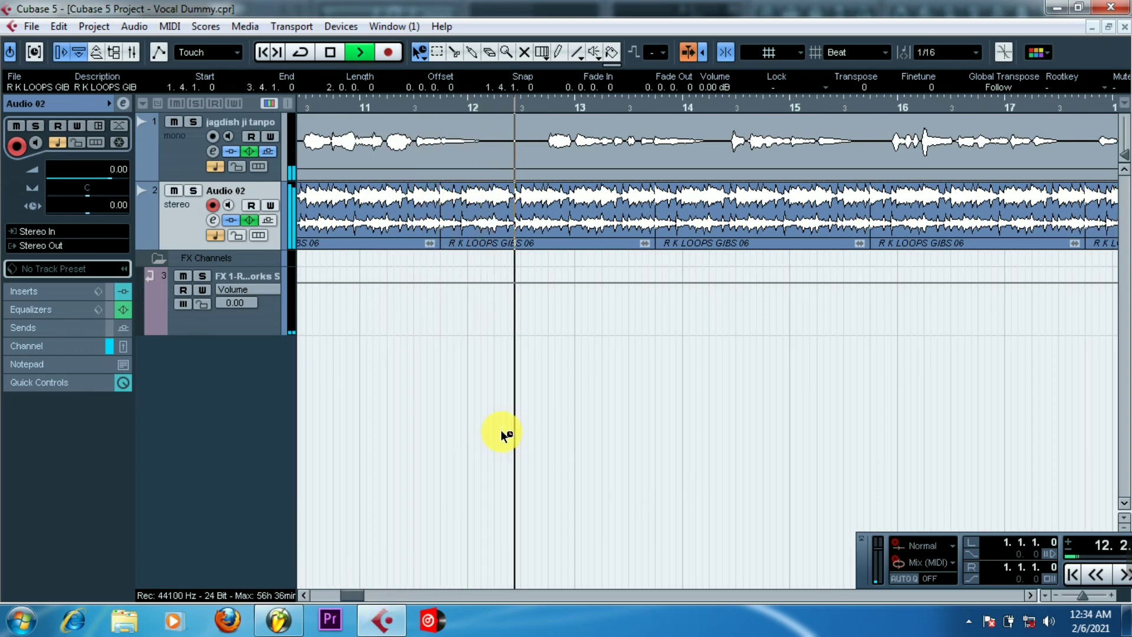
pyautogui.press('space')
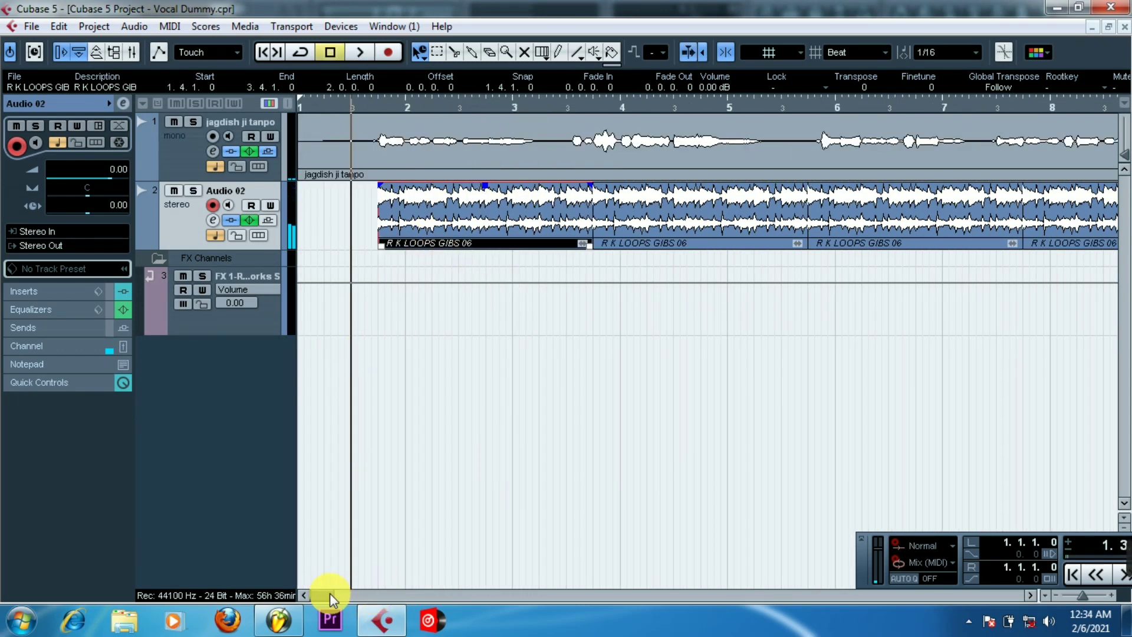
# Replay the vocal and loops from bar 11 to bar 12 to check the pause between vocal phrases
pyautogui.moveTo(332, 599); pyautogui.dragTo(356, 610)
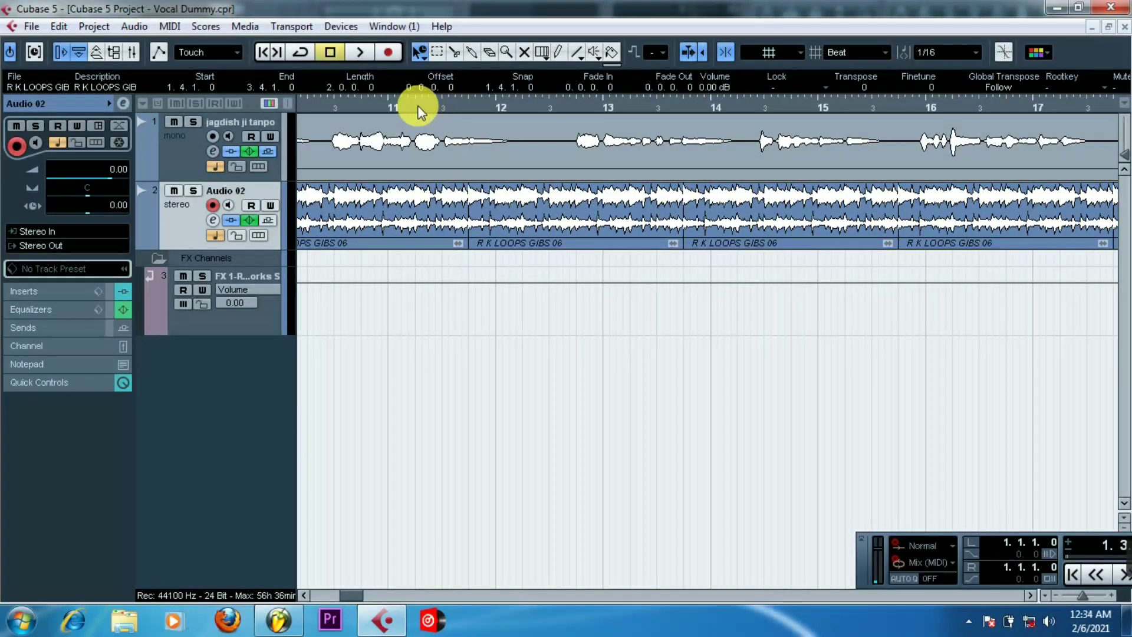
pyautogui.click(393, 109)
pyautogui.press('space')
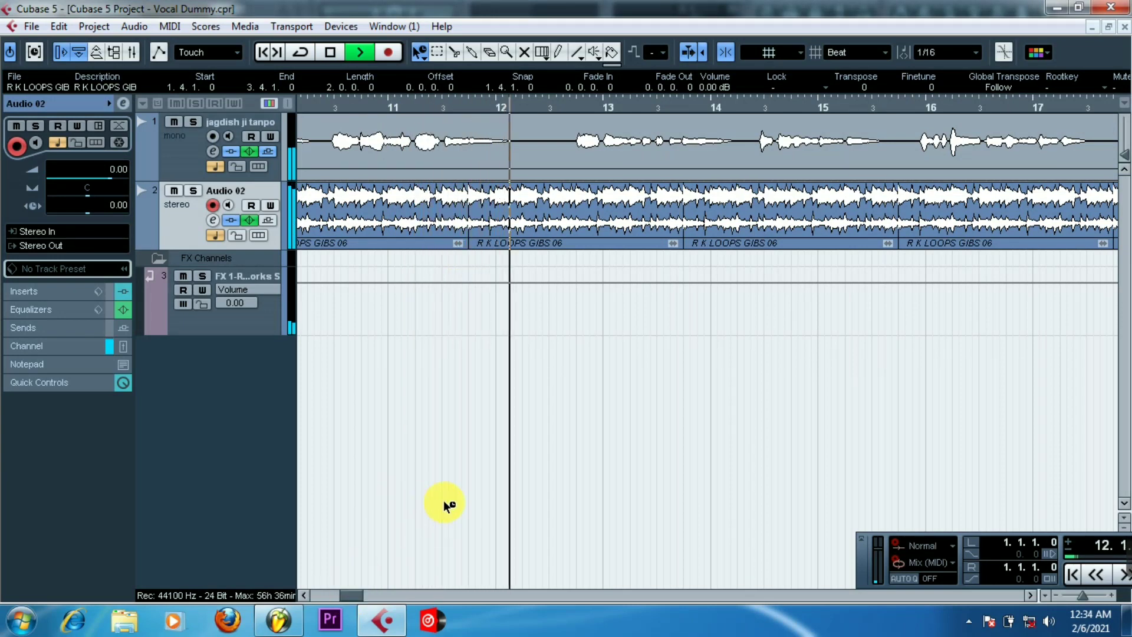
pyautogui.press('space')
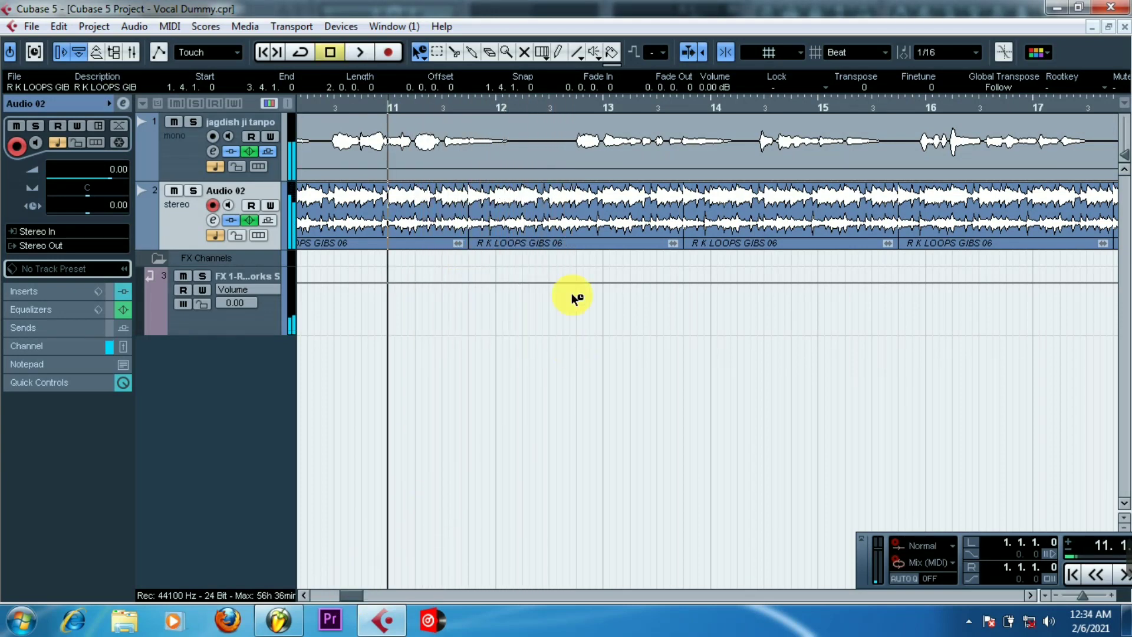
# Split the R K LOOPS GIBS 06 event on Audio 02 at 12.4.1.0 and erase its first half
pyautogui.click(524, 219)
pyautogui.click(453, 49)
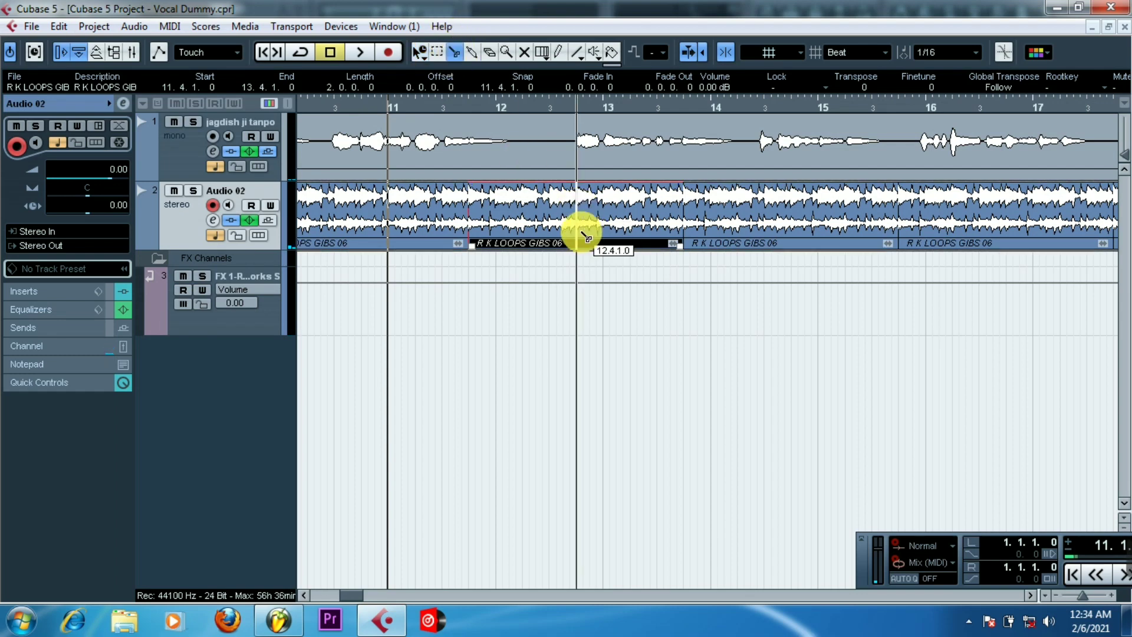
pyautogui.click(578, 231)
pyautogui.click(491, 51)
pyautogui.click(511, 217)
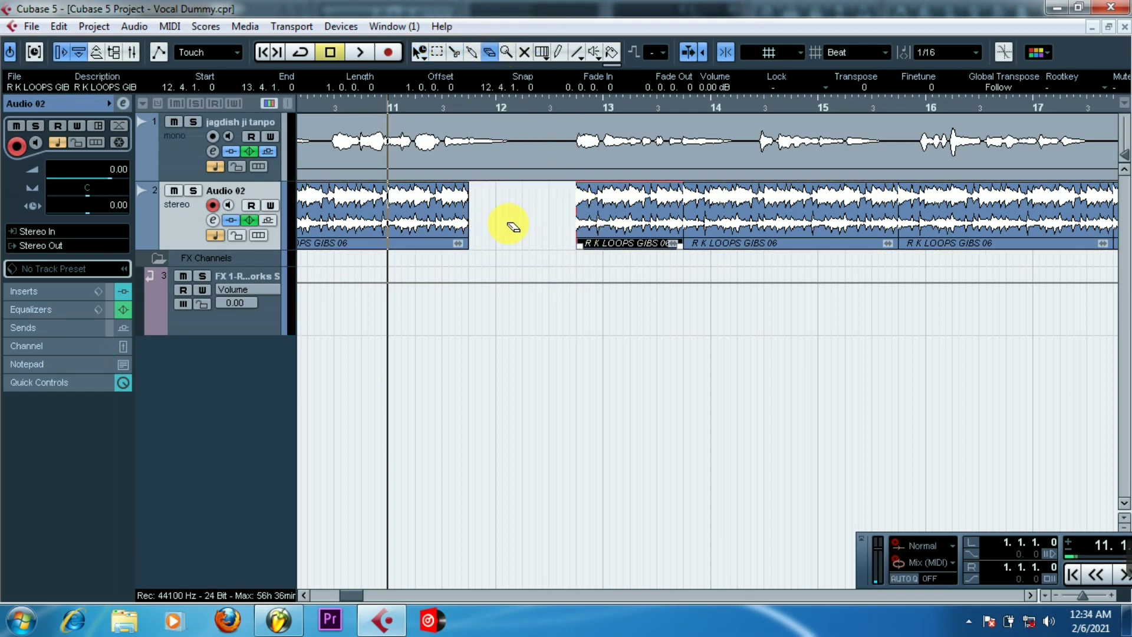
pyautogui.click(420, 52)
# Bring R K LOOPS GIBS 01 from FL Studio onto a new Cubase track at 11.4.1.0 and stretch the event to end at 12.4.1.0
pyautogui.click(298, 627)
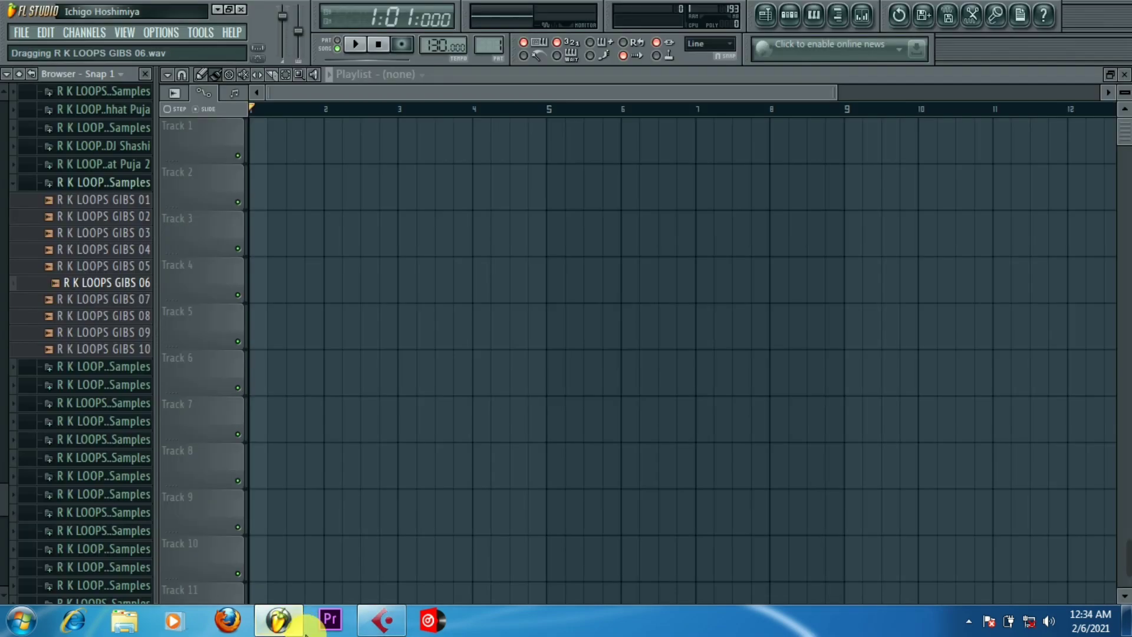
pyautogui.click(126, 217)
pyautogui.moveTo(115, 200); pyautogui.dragTo(467, 374)
pyautogui.click(198, 388)
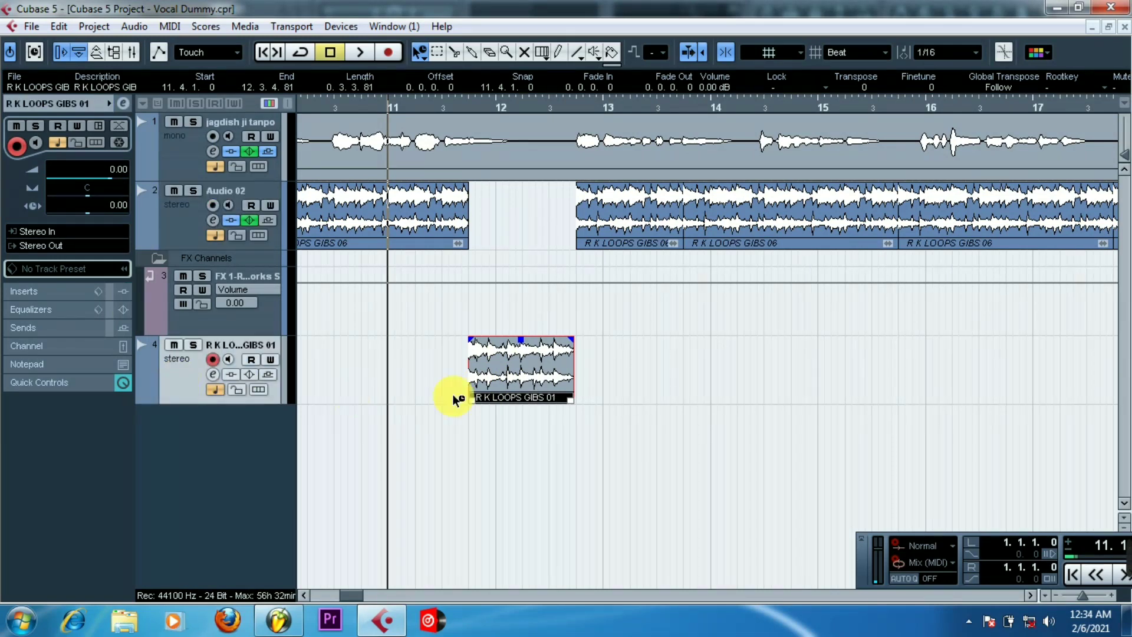
pyautogui.moveTo(566, 407); pyautogui.dragTo(573, 404)
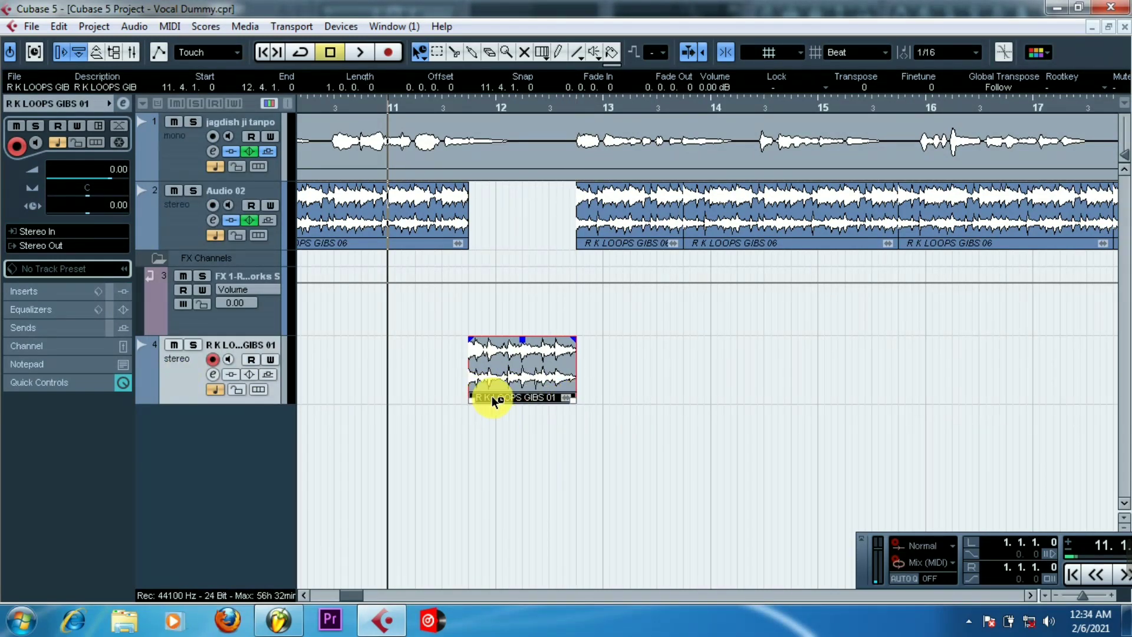
# Play the vocal and loops from bar 9 to about bar 25, checking the inserted R K LOOPS GIBS 01 section and the following phrases
pyautogui.moveTo(338, 111); pyautogui.dragTo(277, 99)
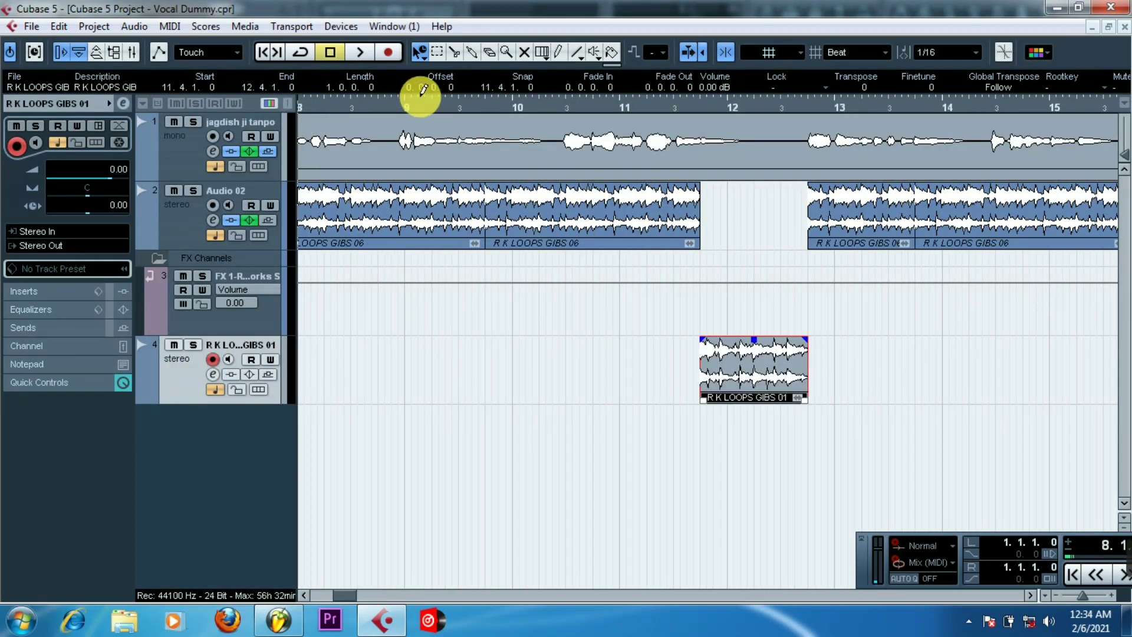
pyautogui.click(406, 108)
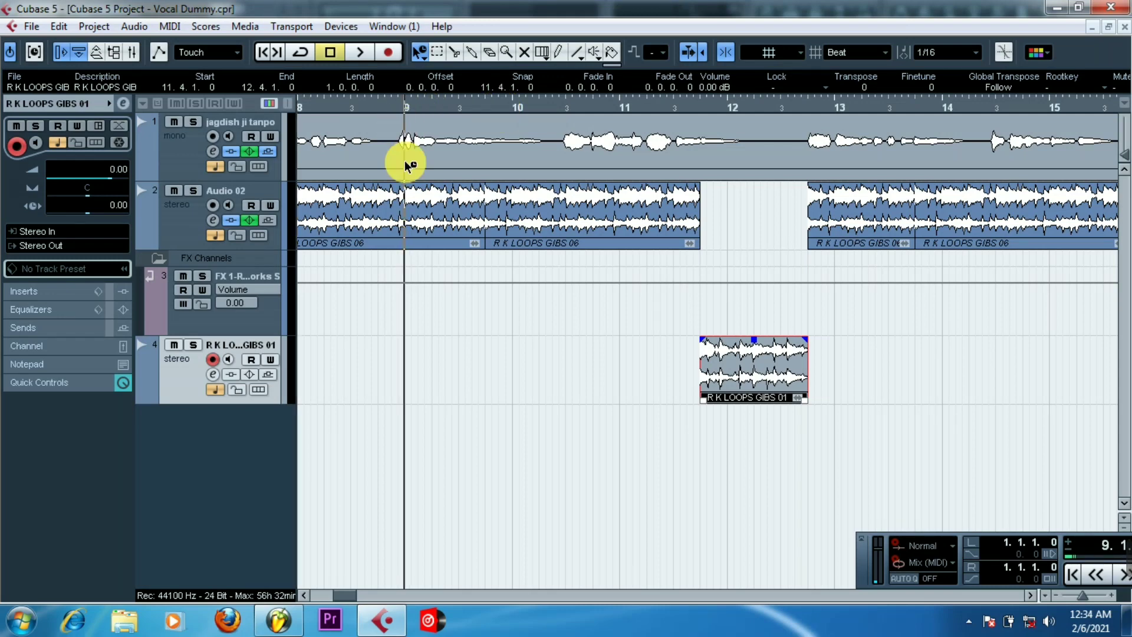
pyautogui.press('space')
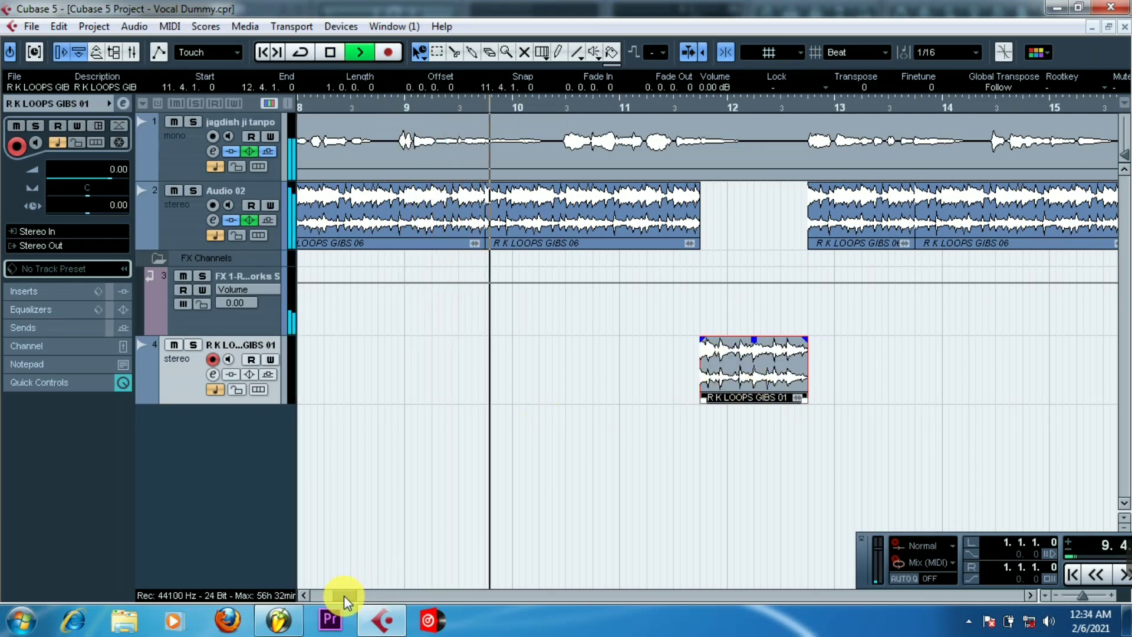
pyautogui.moveTo(345, 598); pyautogui.dragTo(350, 601)
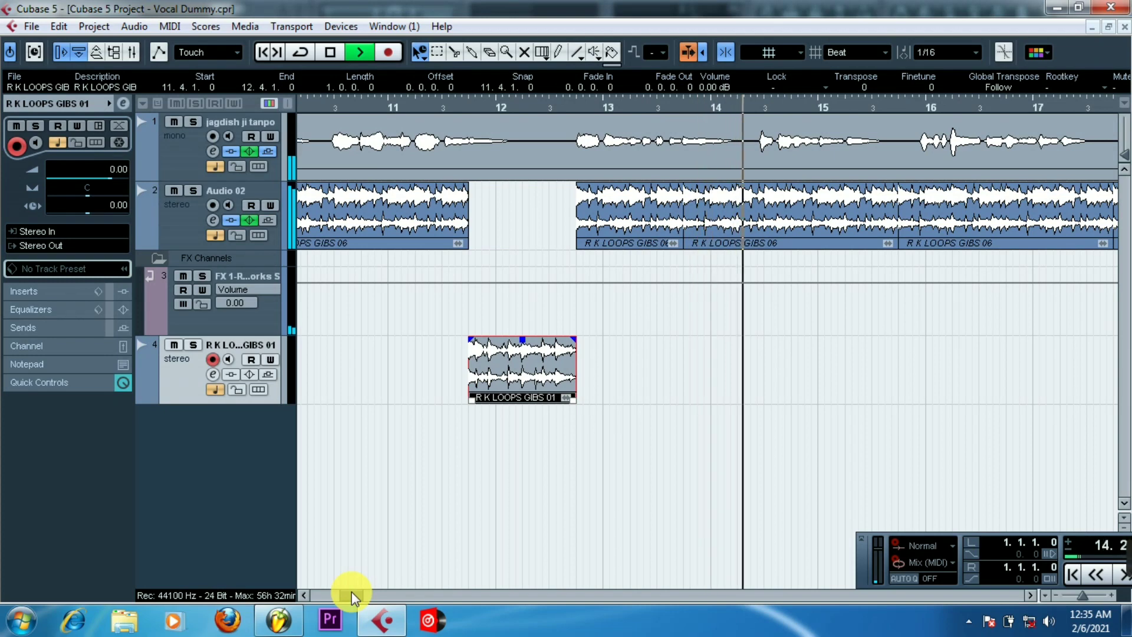
pyautogui.moveTo(352, 592); pyautogui.dragTo(360, 595)
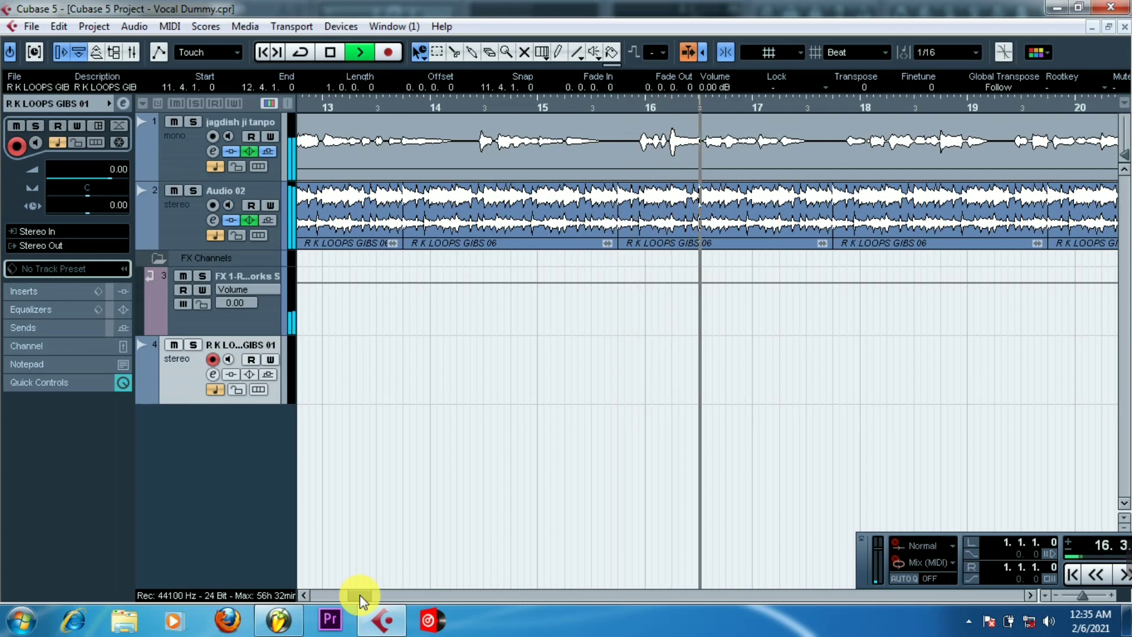
pyautogui.moveTo(359, 595); pyautogui.dragTo(363, 595)
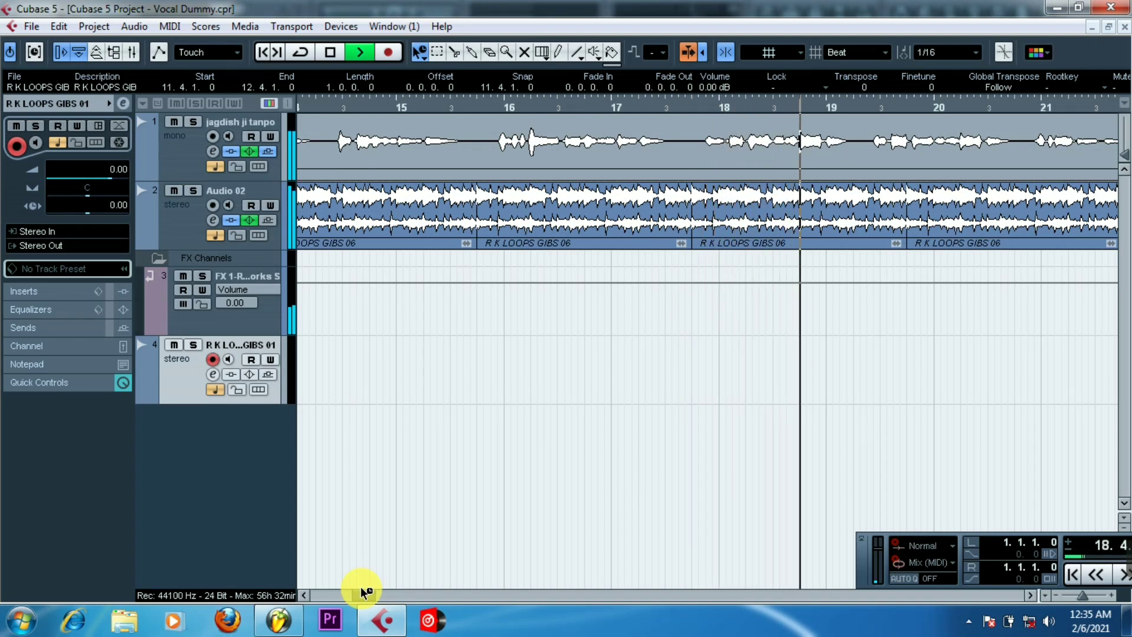
pyautogui.moveTo(360, 592); pyautogui.dragTo(376, 596)
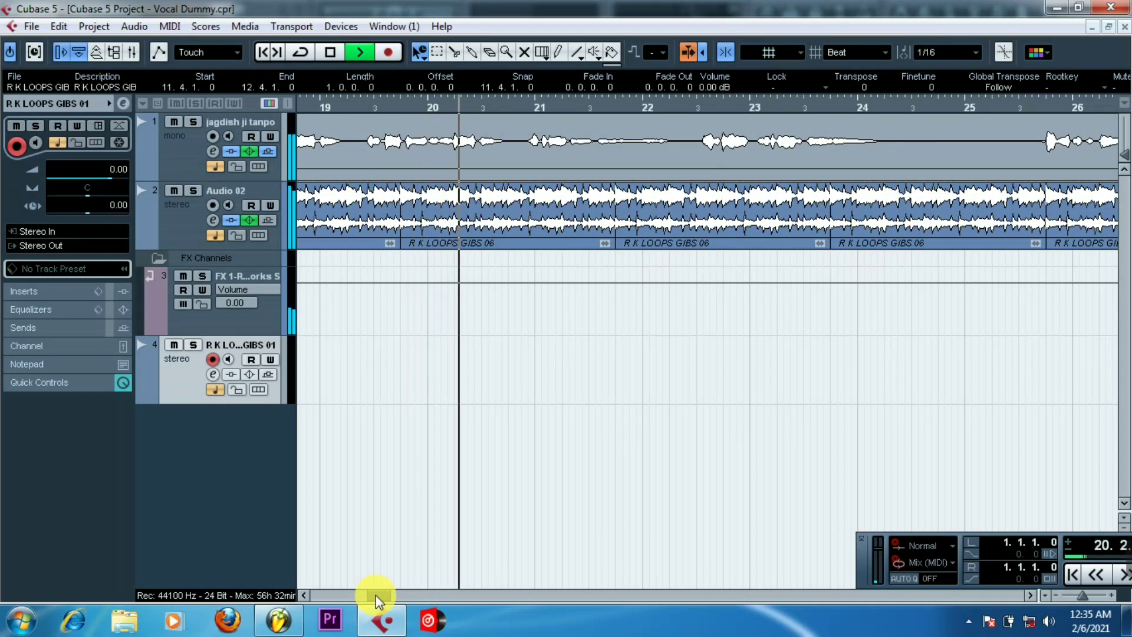
pyautogui.moveTo(377, 596); pyautogui.dragTo(384, 597)
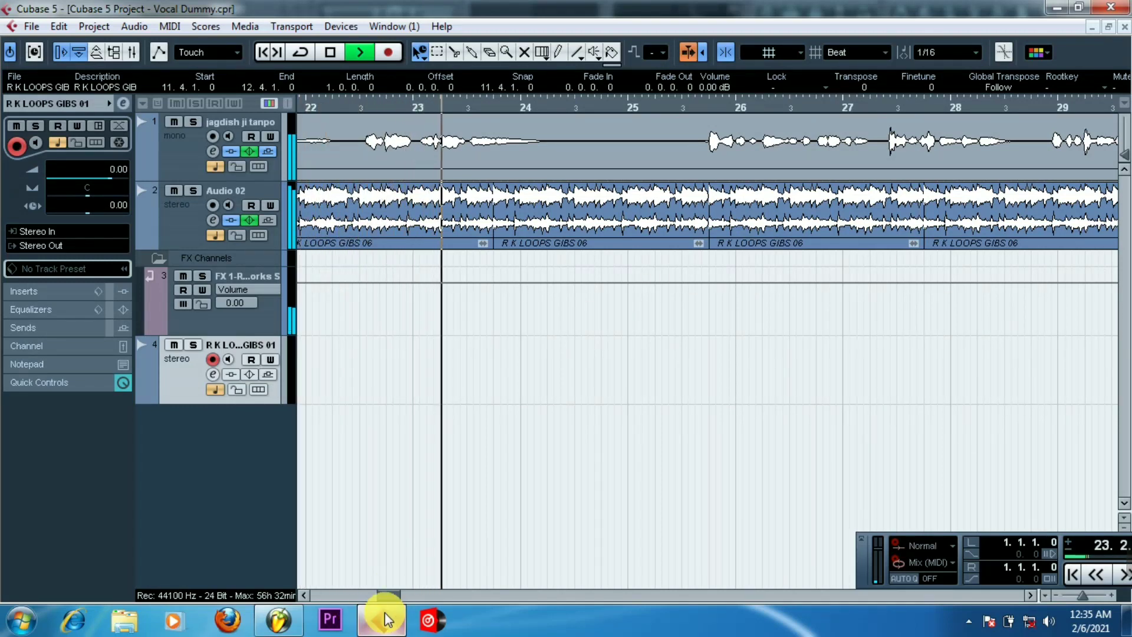
pyautogui.moveTo(394, 619)
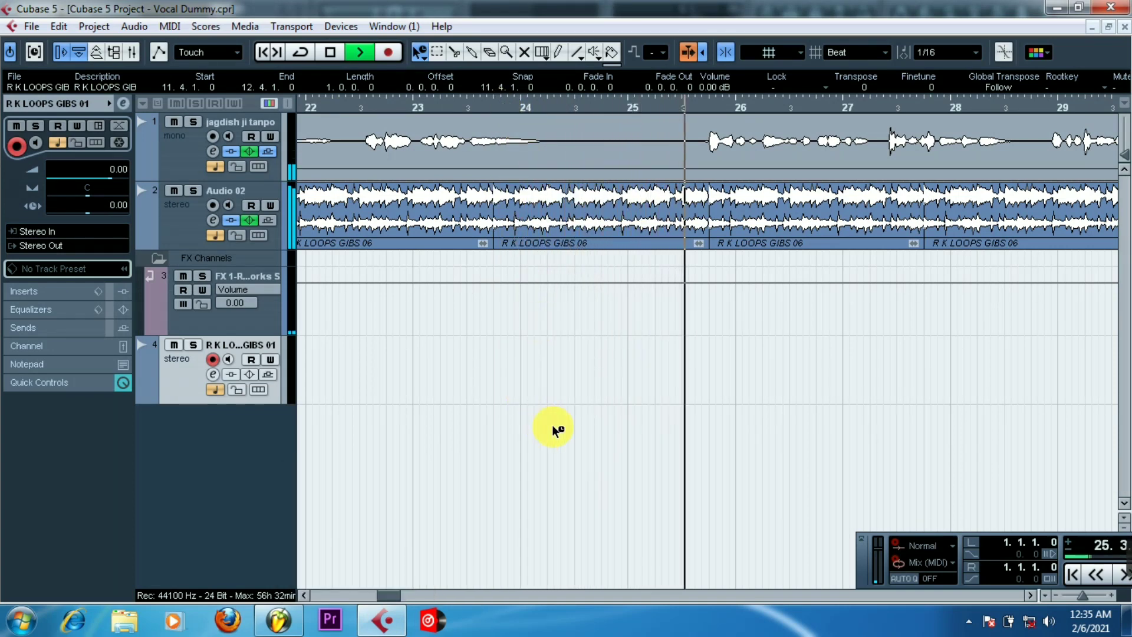
pyautogui.press('space')
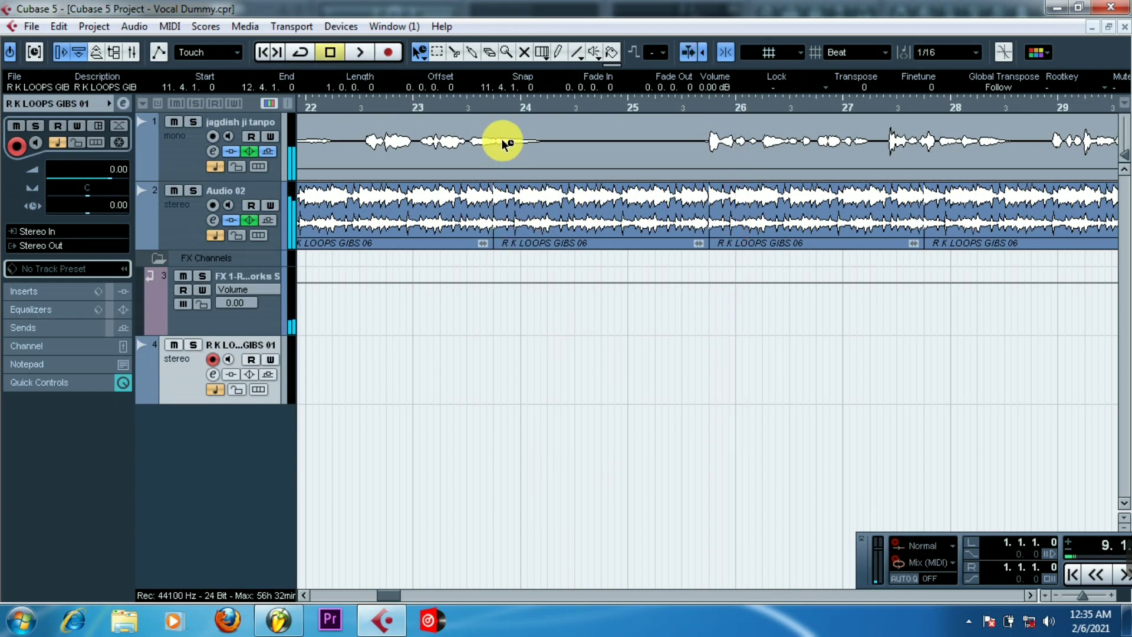
# Place the playback position at 23.4.1.0 and audition loops from the R K LOOPS GIBS set in FL Studio
pyautogui.click(493, 107)
pyautogui.click(278, 620)
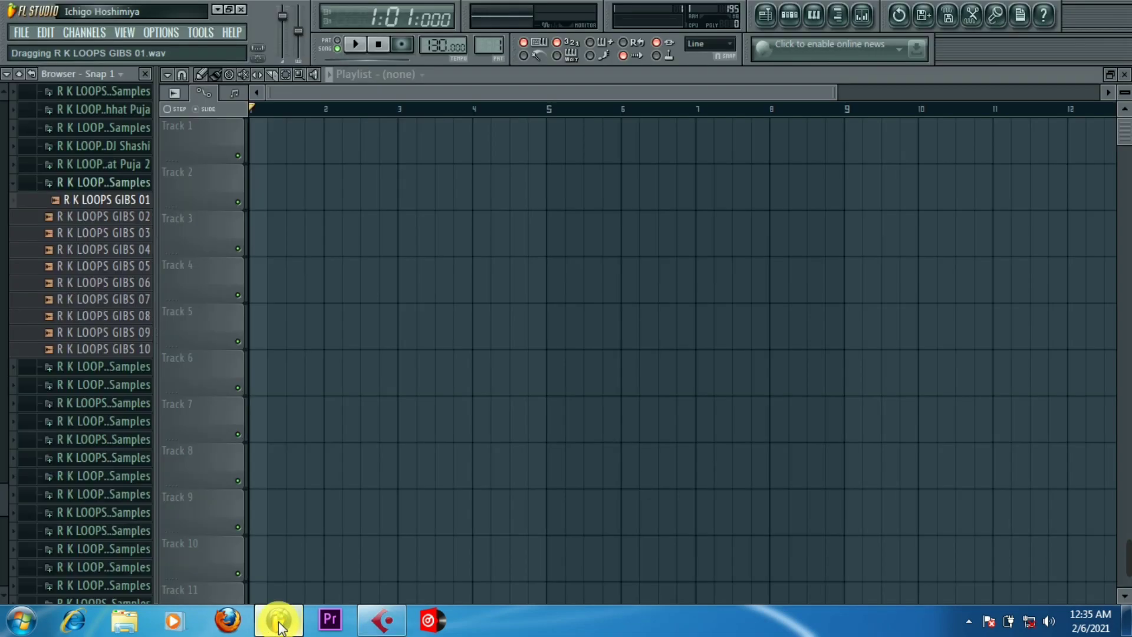
pyautogui.click(95, 348)
pyautogui.click(101, 333)
pyautogui.click(101, 317)
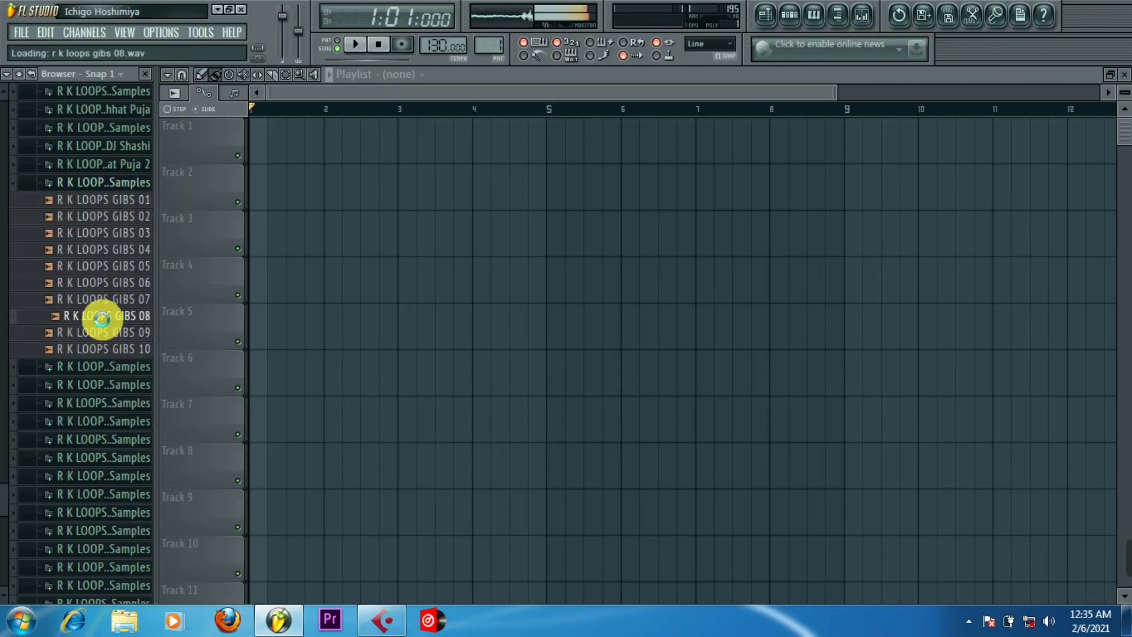
pyautogui.click(114, 299)
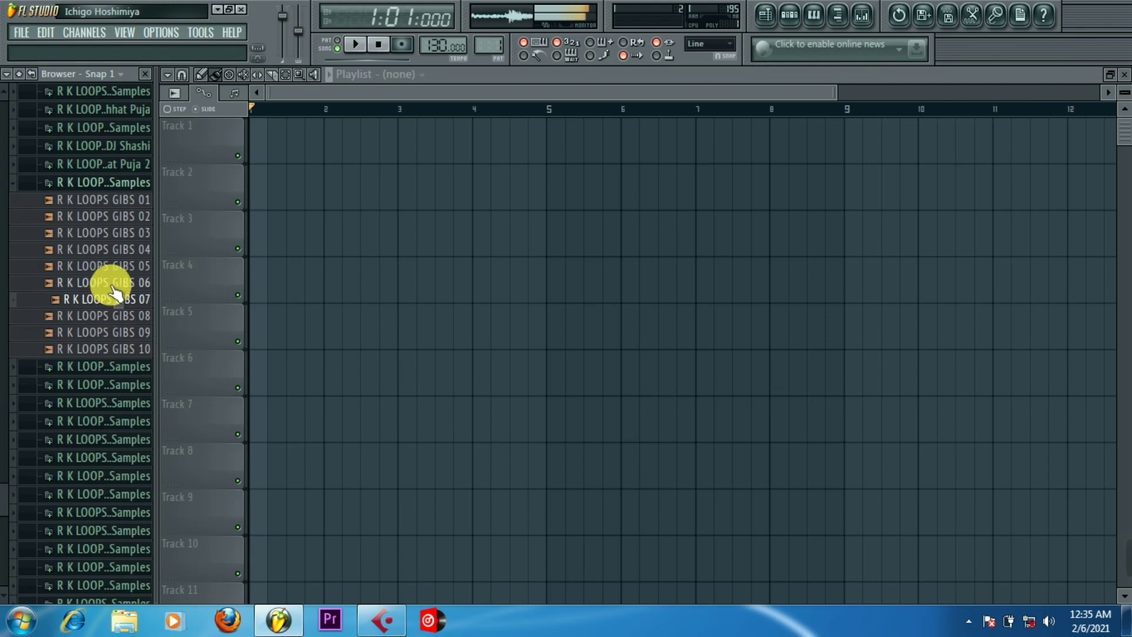
pyautogui.click(110, 266)
pyautogui.click(109, 247)
pyautogui.click(109, 232)
pyautogui.click(112, 216)
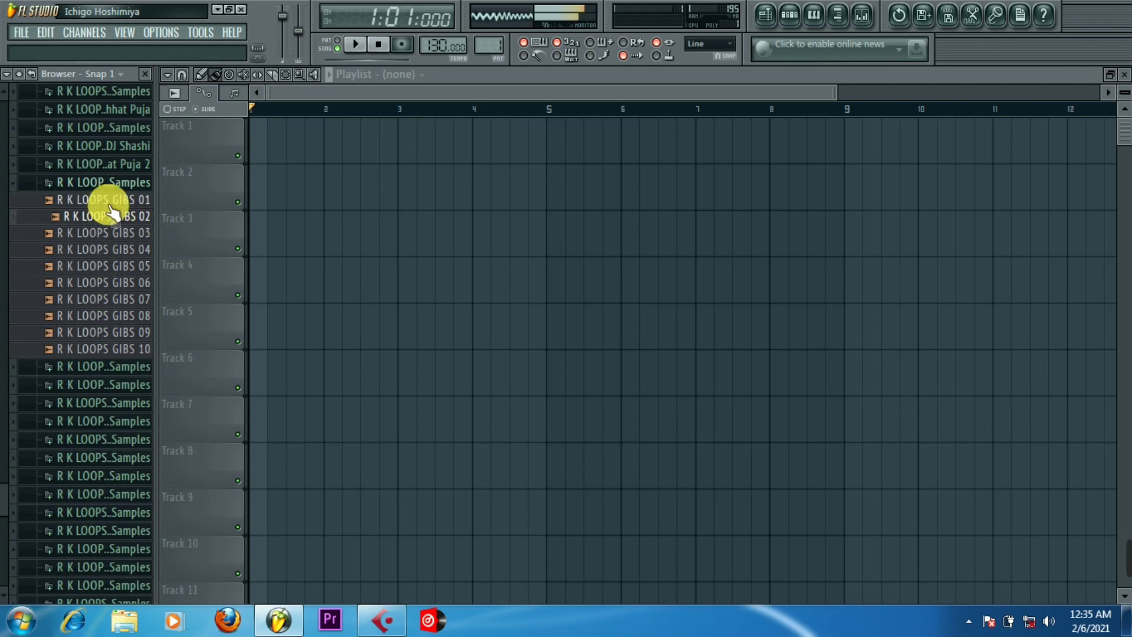
# Bring R K LOOPS GIBS 03 from FL Studio onto track 4 in Cubase, with the event starting at 24.1.1.0
pyautogui.click(112, 233)
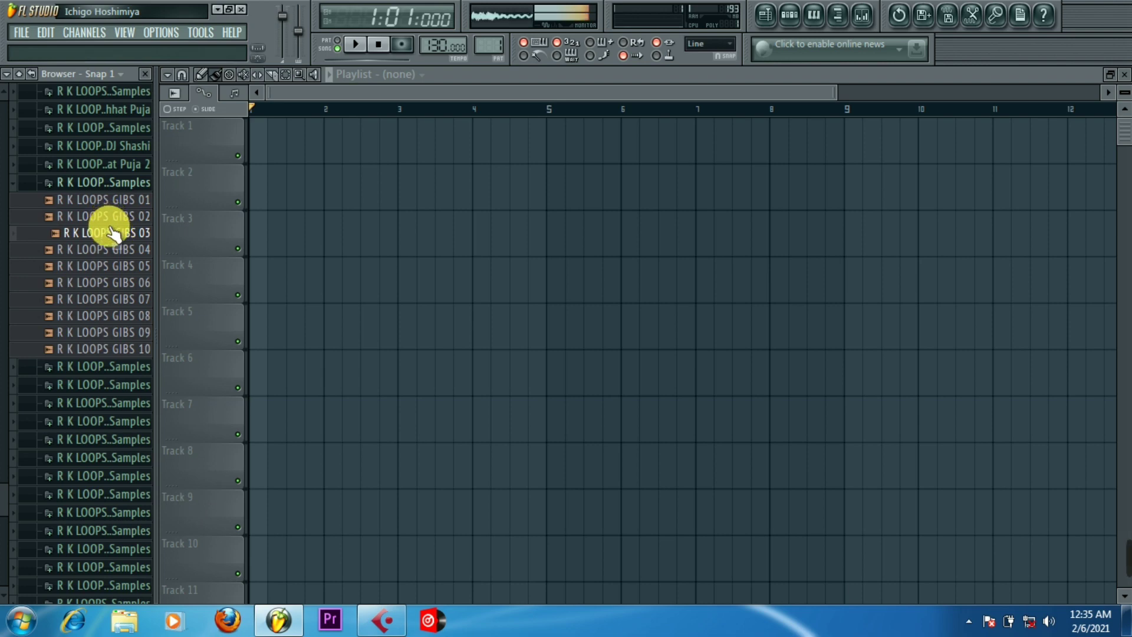
pyautogui.moveTo(108, 234); pyautogui.dragTo(486, 378)
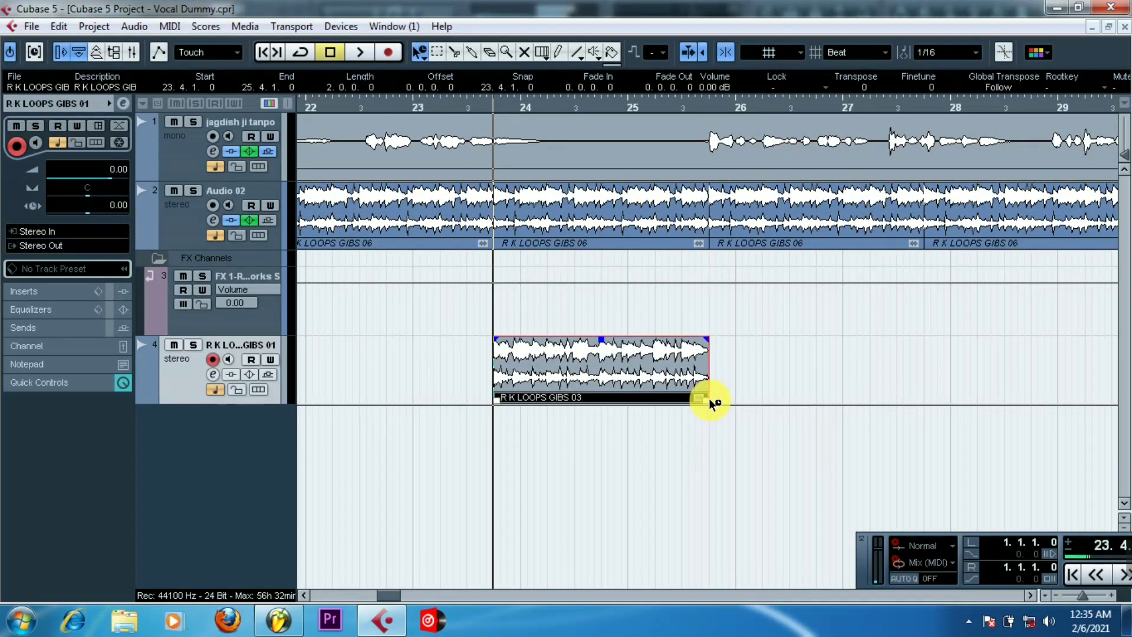
pyautogui.moveTo(596, 376); pyautogui.dragTo(611, 371)
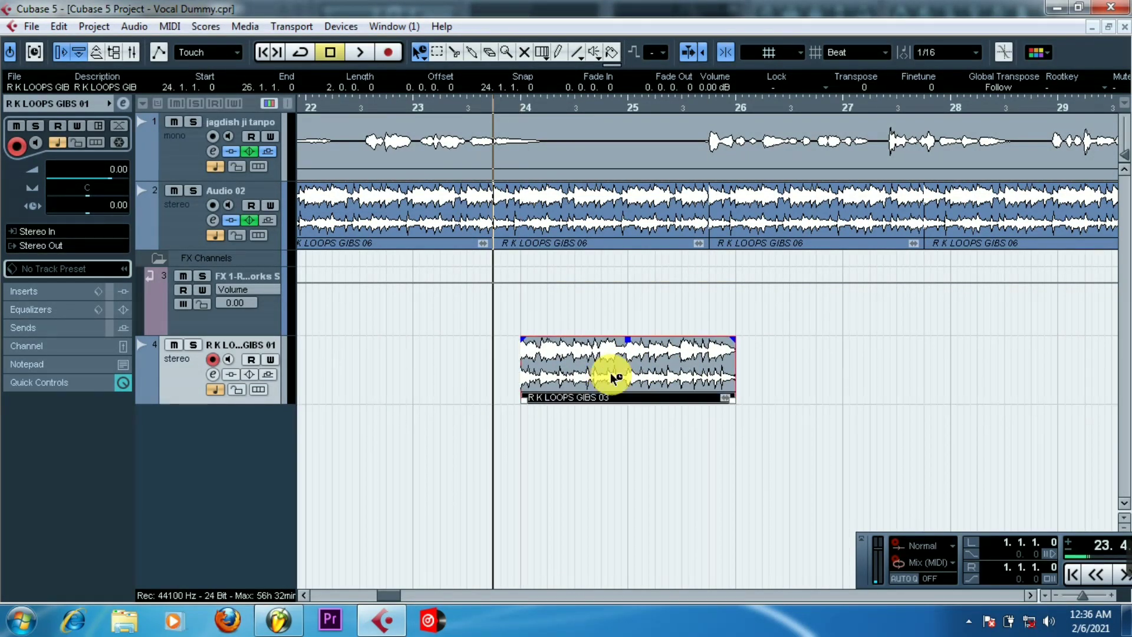
# Split the R K LOOPS GIBS 03 event at 25.1.1.0, erase its second half and move the remaining bar to 24.4.1.0
pyautogui.click(456, 52)
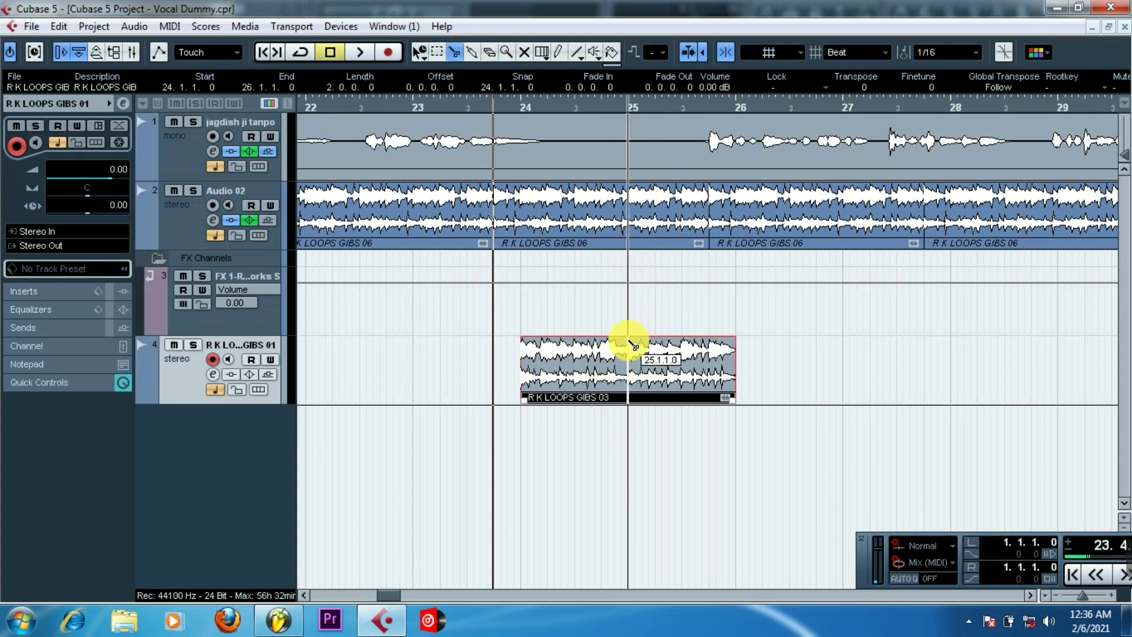
pyautogui.click(634, 356)
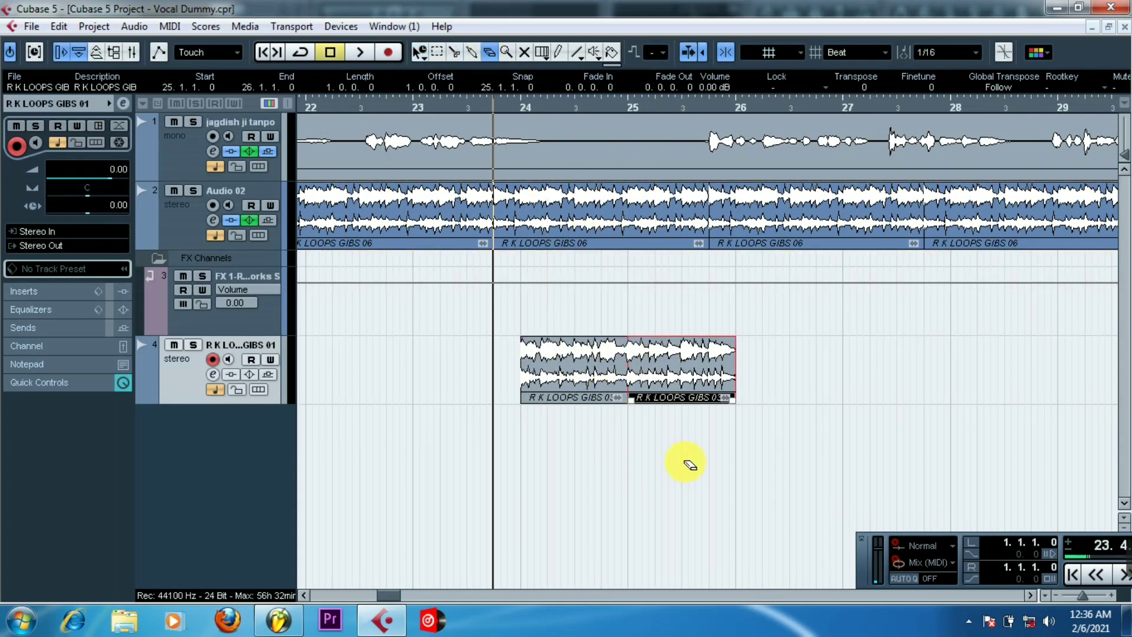
pyautogui.click(681, 371)
pyautogui.click(420, 53)
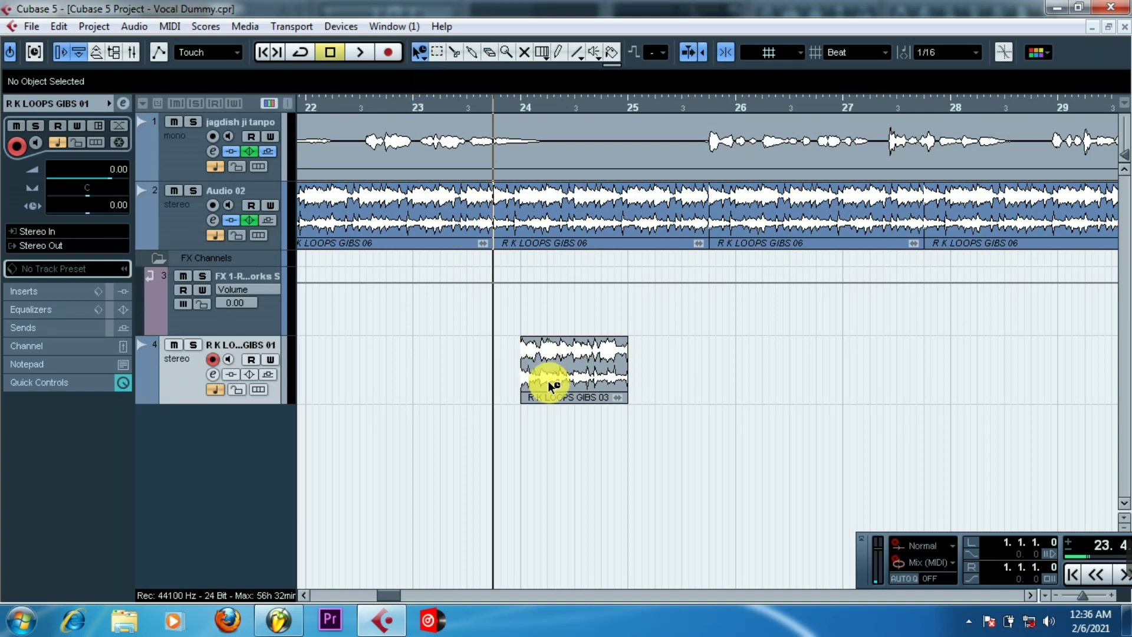
pyautogui.moveTo(549, 384); pyautogui.dragTo(630, 384)
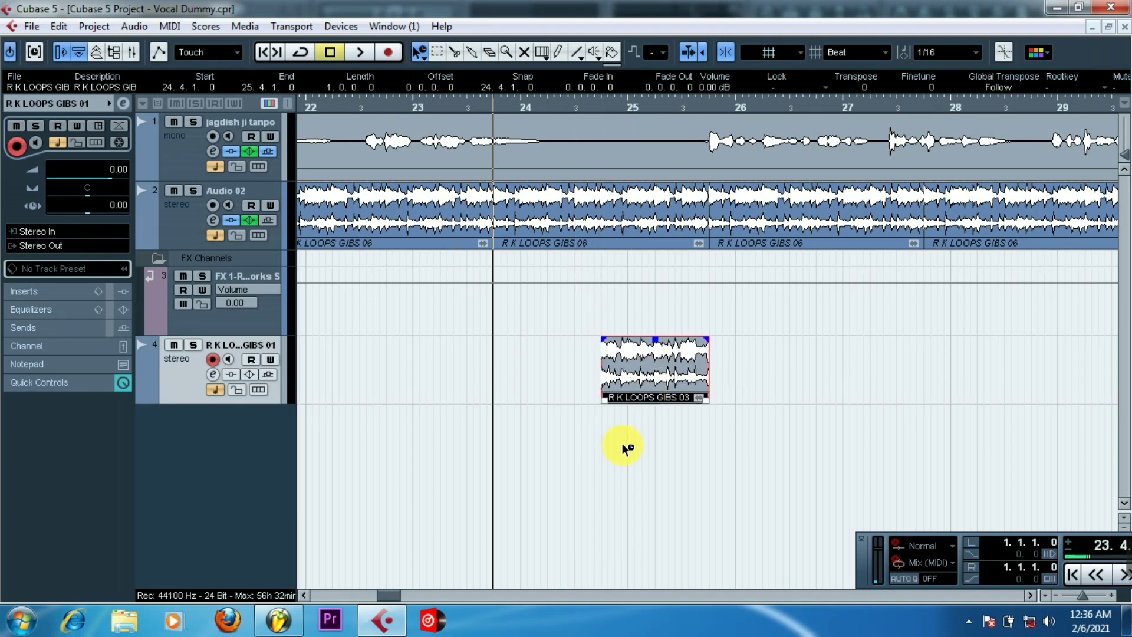
# Split the R K LOOPS GIBS 06 event on Audio 02 at 24.4.1.0 and erase its second half
pyautogui.click(455, 53)
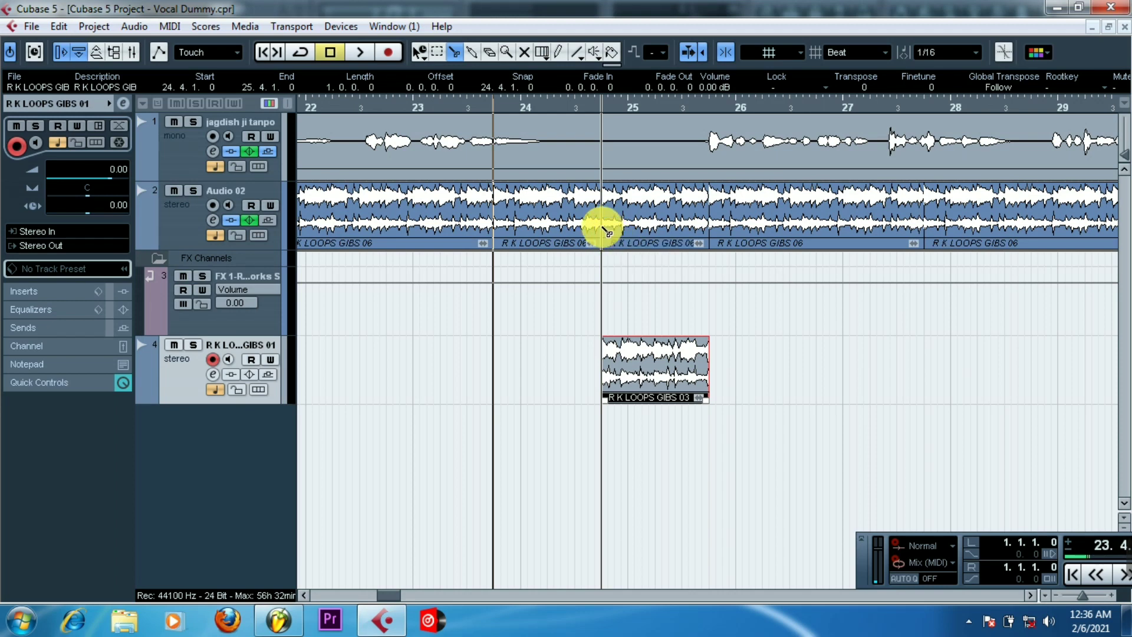
pyautogui.click(488, 53)
pyautogui.click(632, 198)
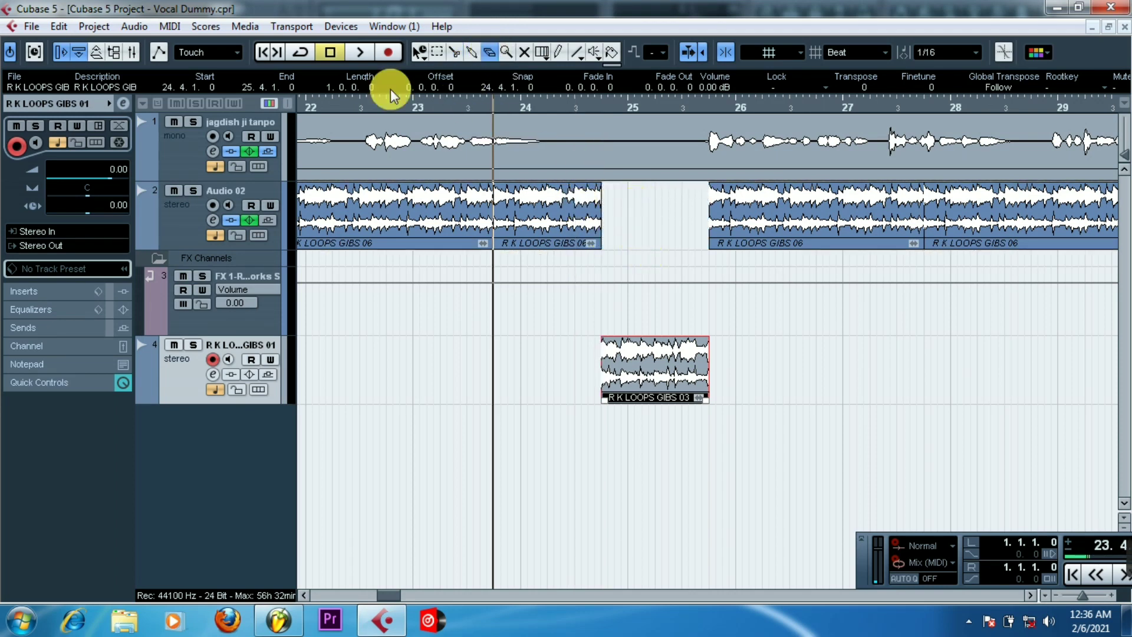
# Select all vocal and Audio 02 events from 25.4.1.0 onward and move them together to start at 24.4.1.0, closing the gap
pyautogui.click(415, 110)
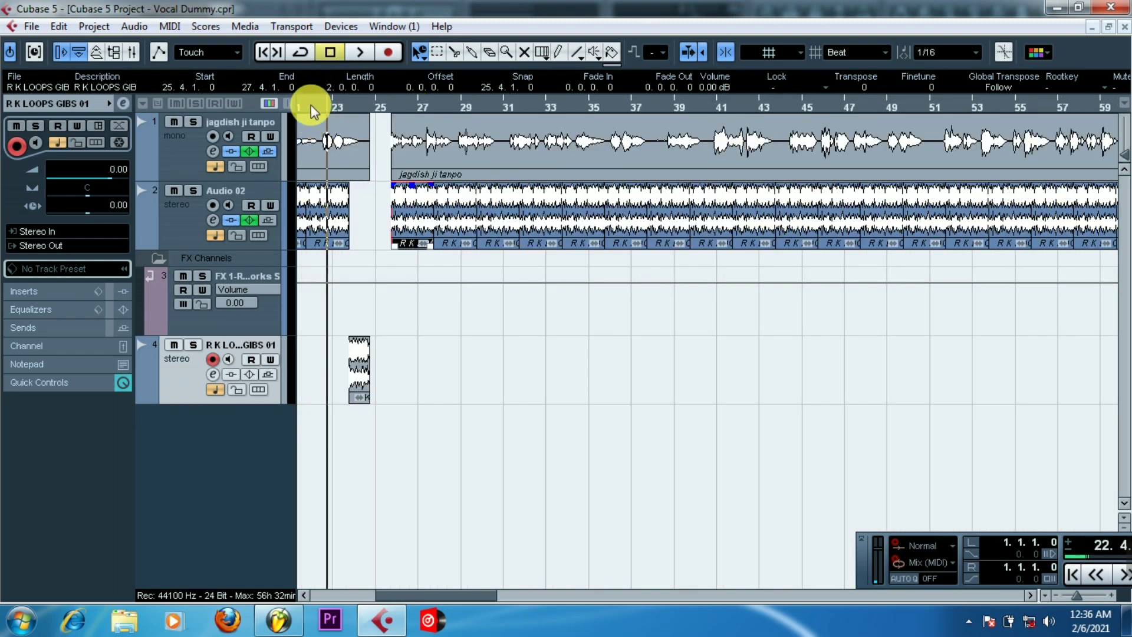
pyautogui.moveTo(310, 110); pyautogui.dragTo(303, 90)
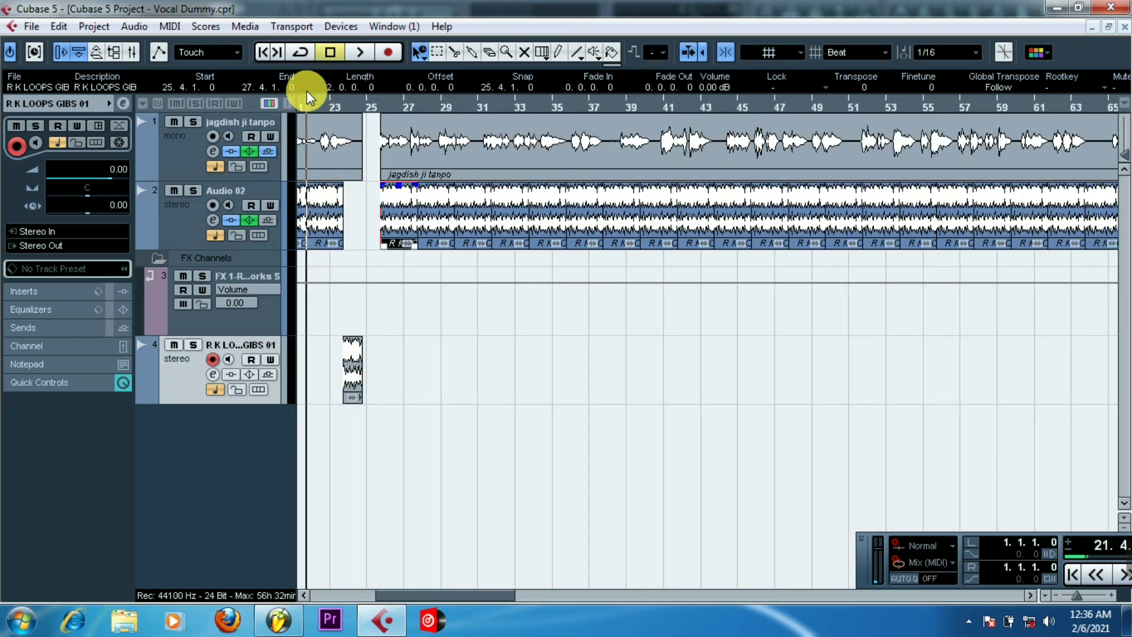
pyautogui.moveTo(825, 144); pyautogui.dragTo(326, 264)
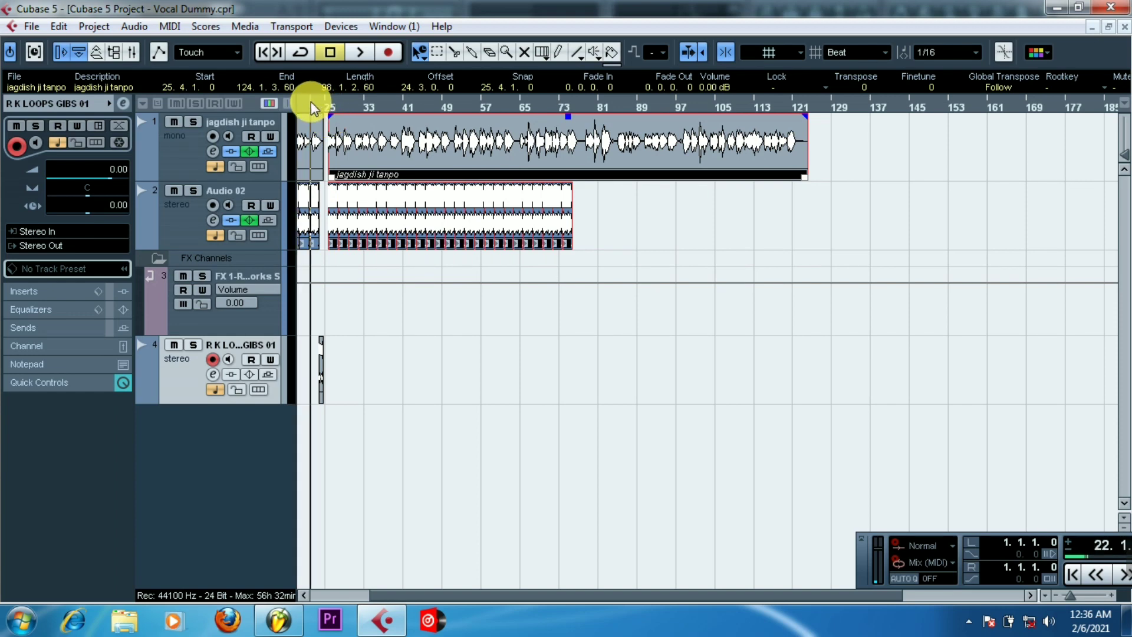
pyautogui.moveTo(310, 103); pyautogui.dragTo(319, 183)
pyautogui.moveTo(548, 213); pyautogui.dragTo(505, 210)
# Play the arrangement from bar 22 to bar 26, checking how the R K LOOPS GIBS 03 bar leads into the moved vocal
pyautogui.click(403, 107)
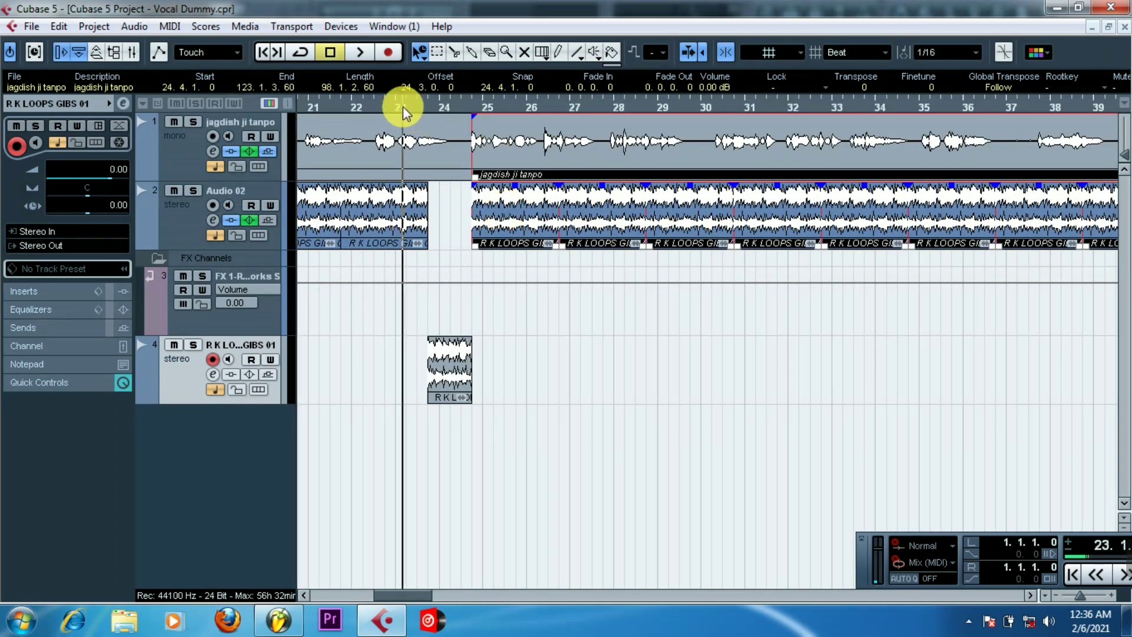
pyautogui.click(351, 109)
pyautogui.moveTo(351, 109); pyautogui.dragTo(362, 139)
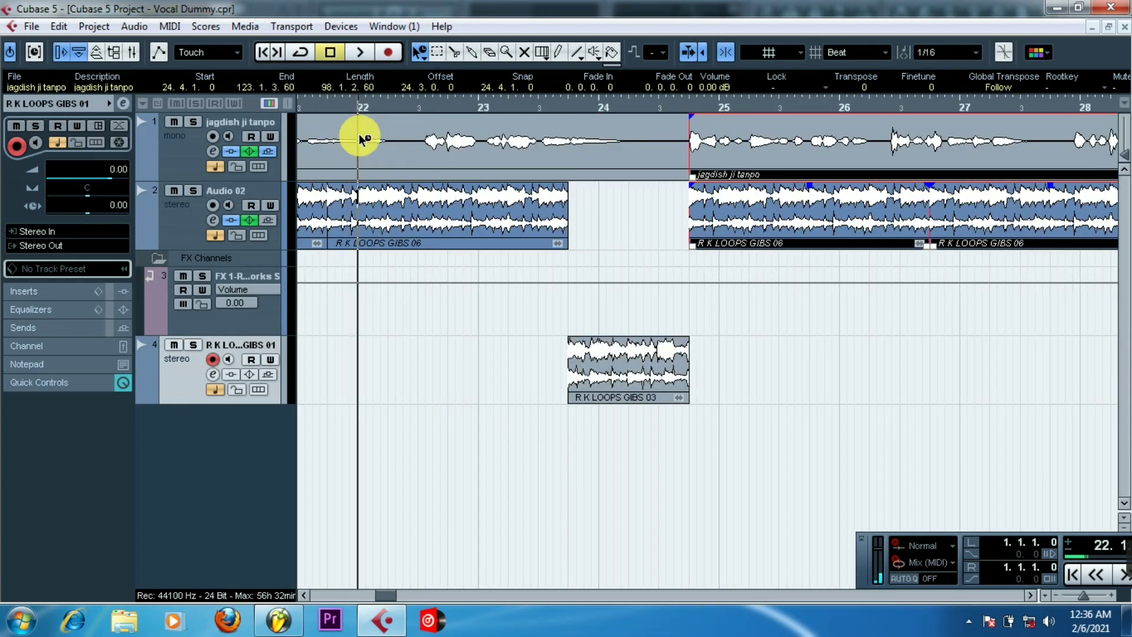
pyautogui.press('space')
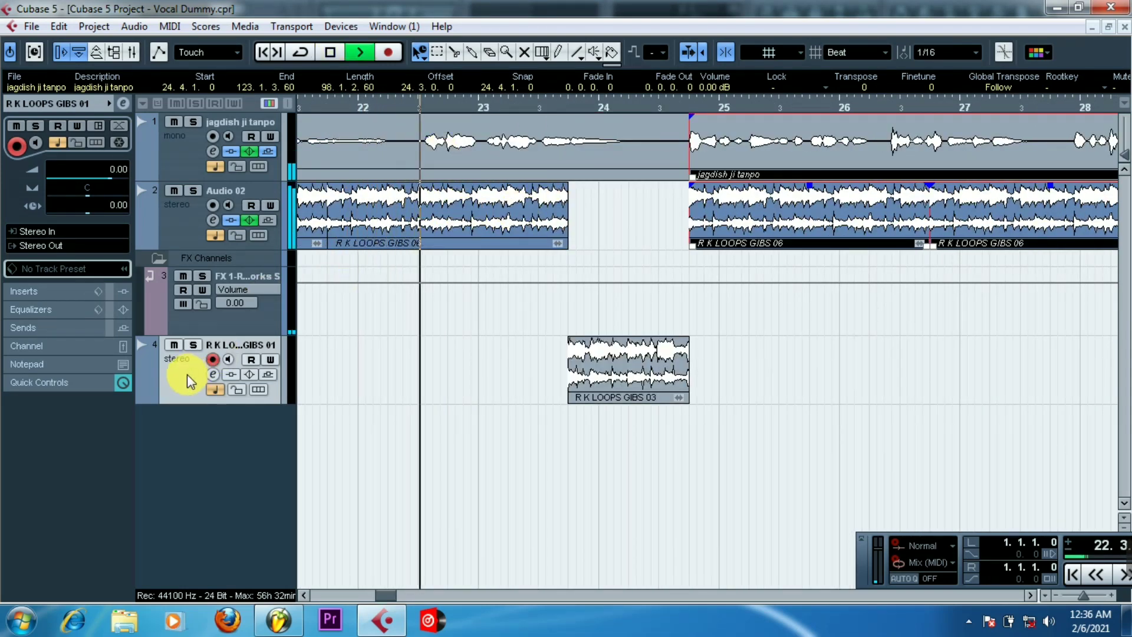
pyautogui.click(593, 372)
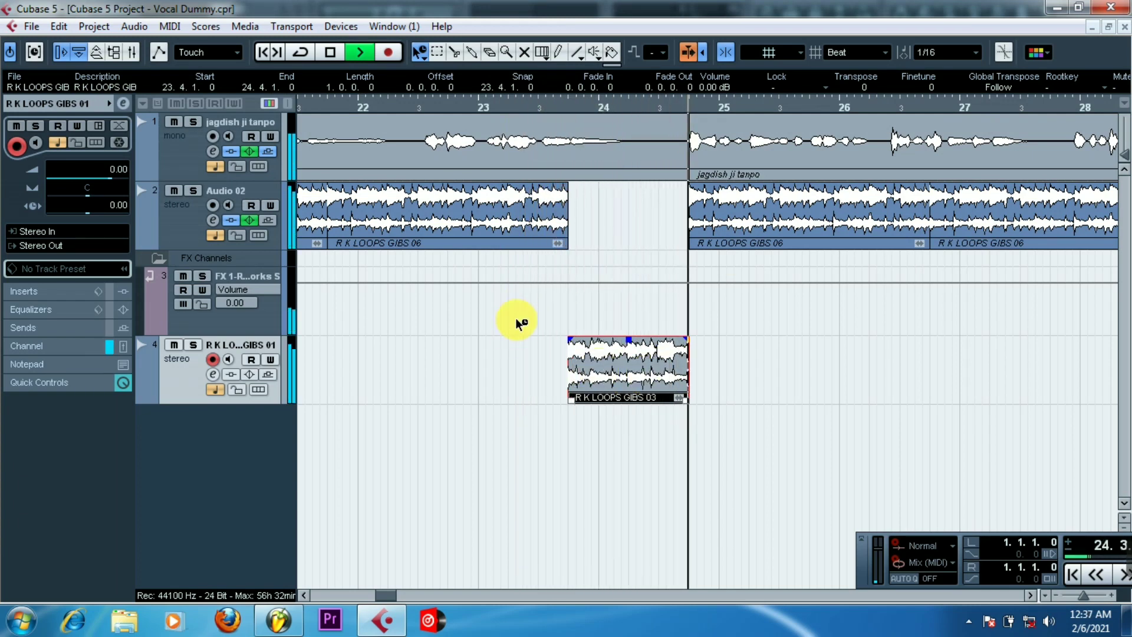
pyautogui.moveTo(388, 594); pyautogui.dragTo(393, 600)
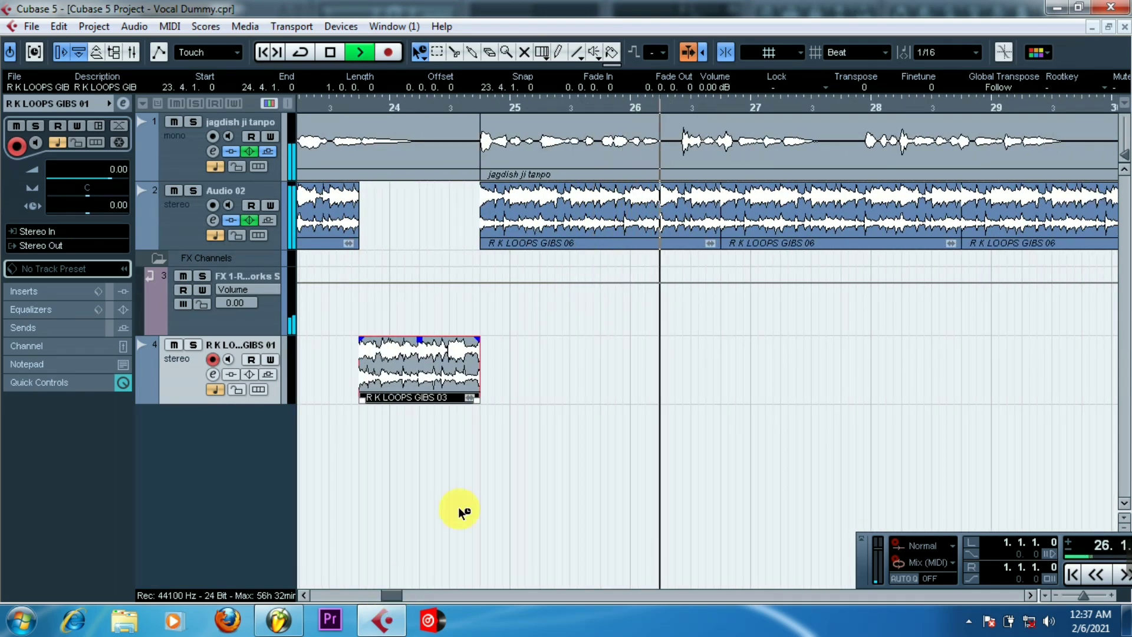
pyautogui.press('space')
# Select the vocal track and set its track colour to yellow
pyautogui.moveTo(385, 590); pyautogui.dragTo(372, 602)
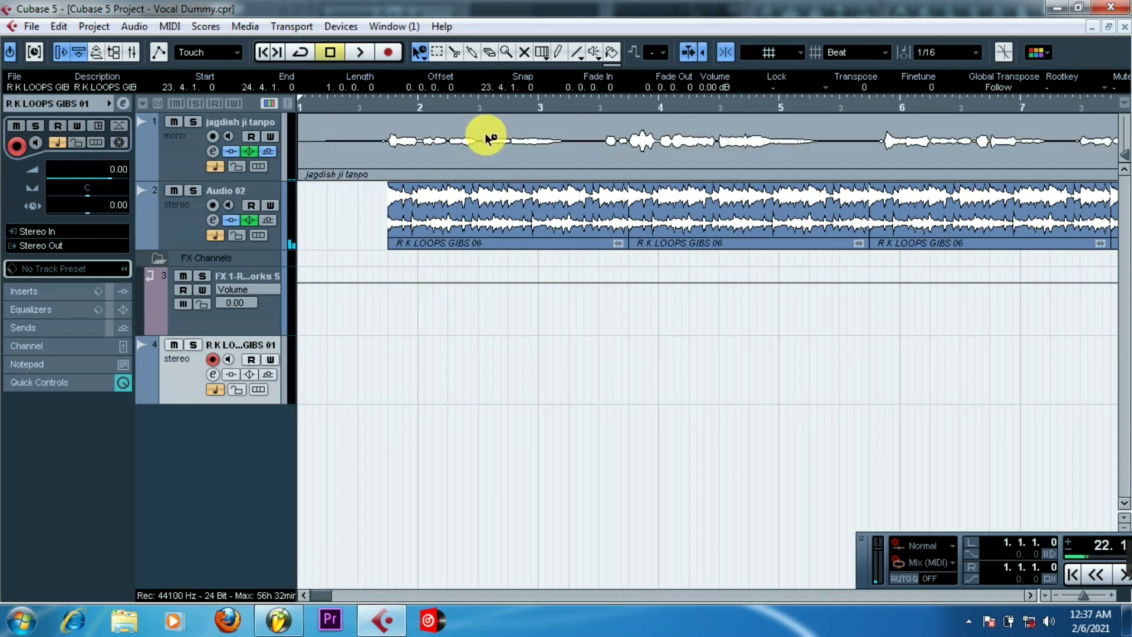
pyautogui.moveTo(342, 111); pyautogui.dragTo(282, 91)
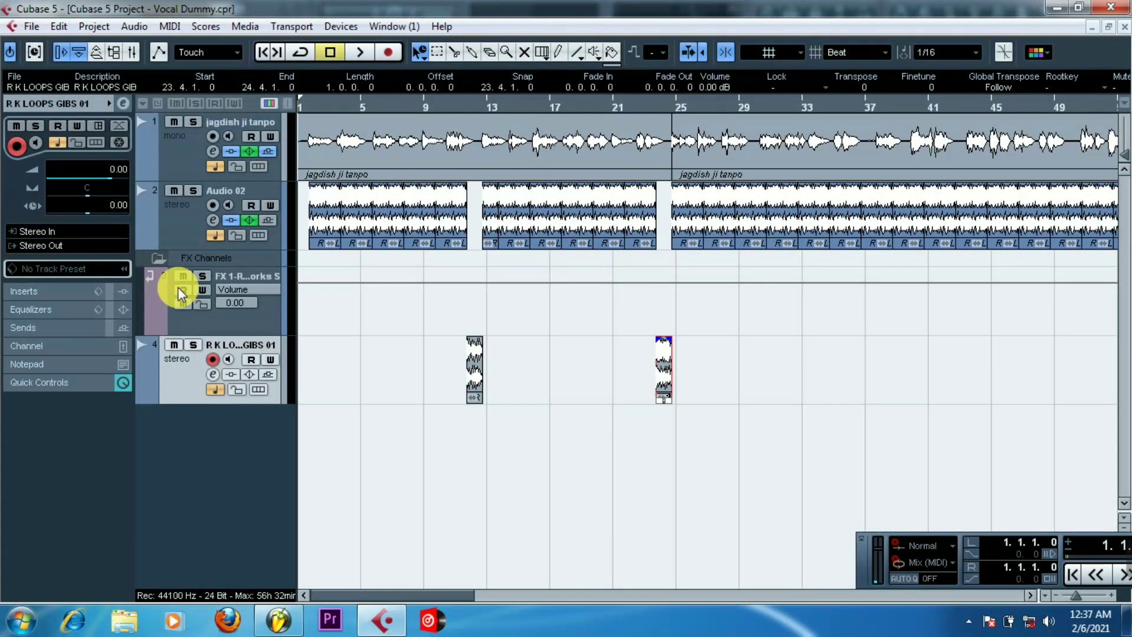
pyautogui.click(214, 164)
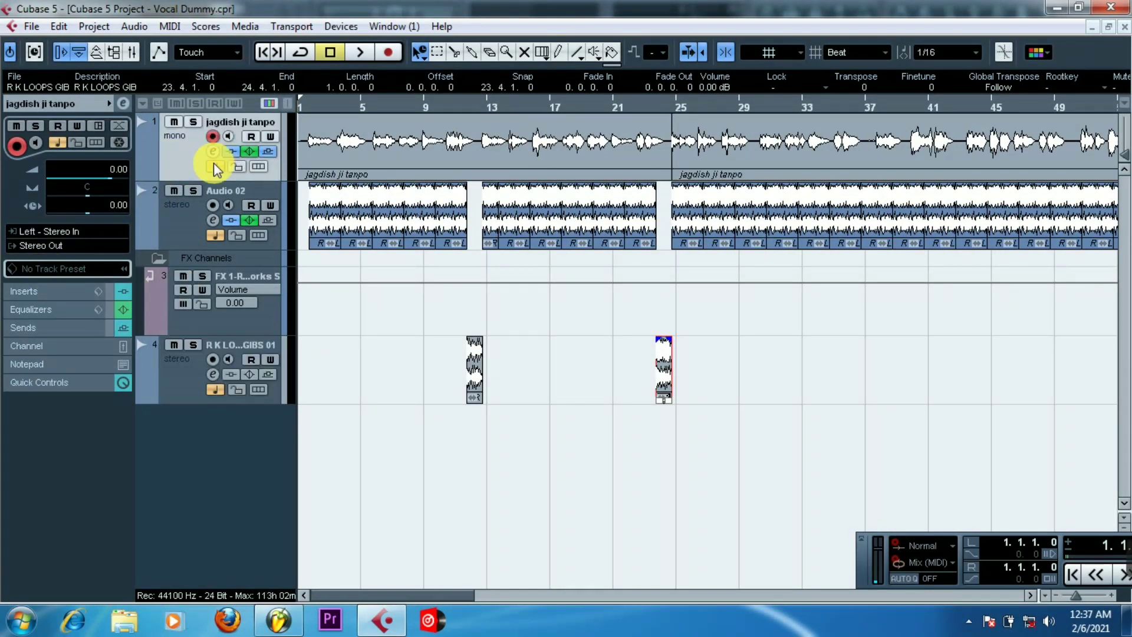
pyautogui.click(283, 148)
pyautogui.click(362, 174)
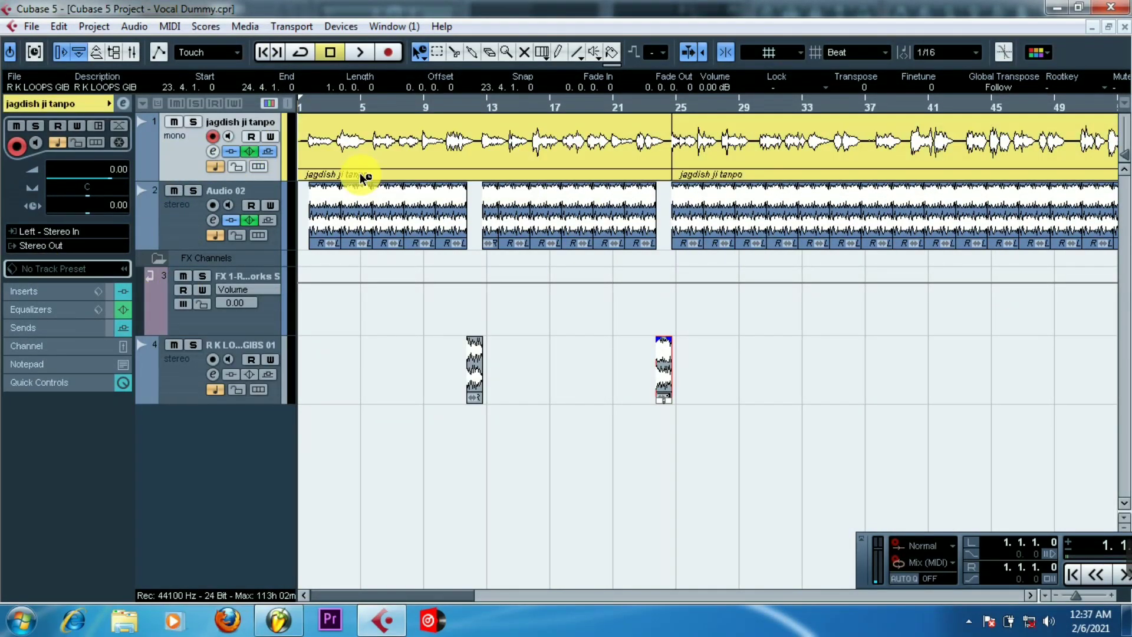
# Try orange and teal as the Audio 02 track colour, settling on light blue
pyautogui.click(285, 215)
pyautogui.click(351, 221)
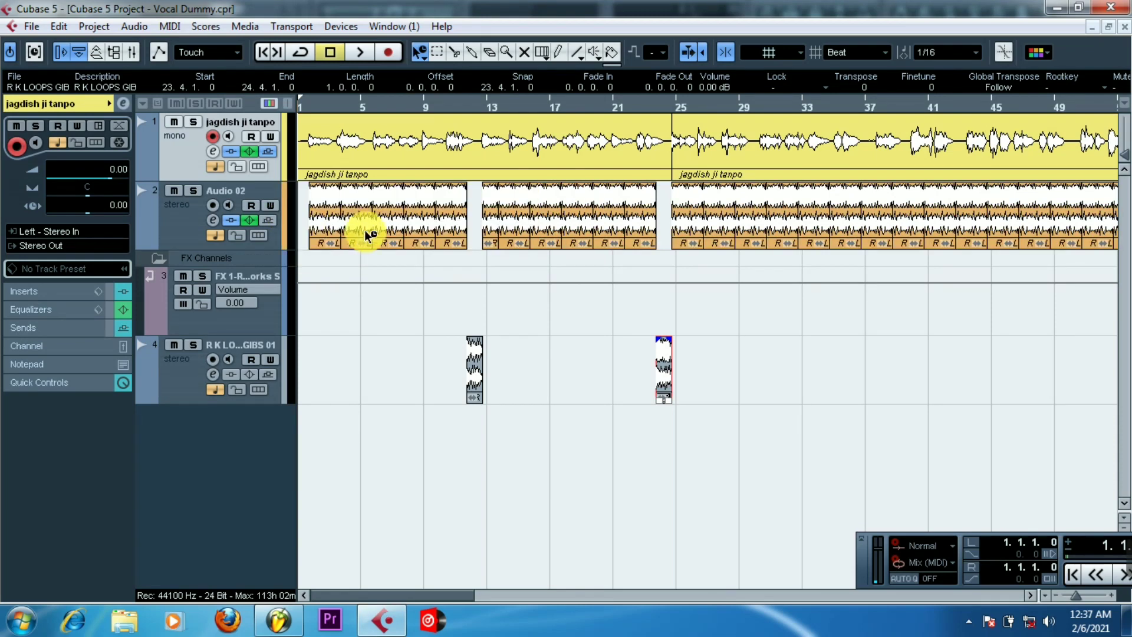
pyautogui.click(286, 231)
pyautogui.click(441, 235)
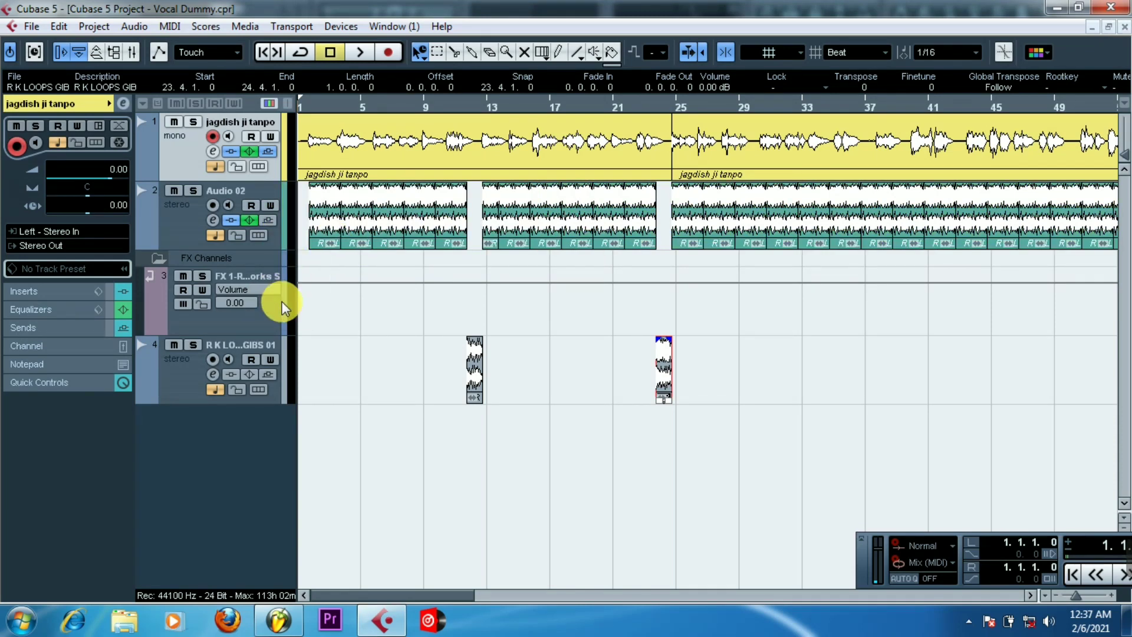
pyautogui.click(288, 228)
pyautogui.click(460, 238)
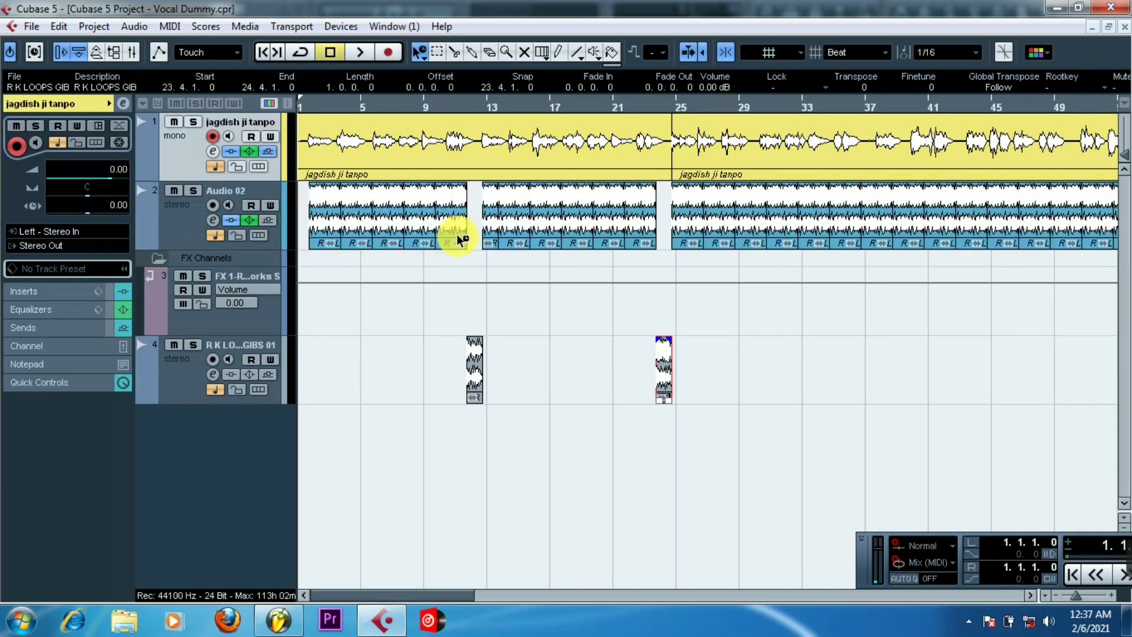
# Set the R K LOOPS GIBS 01 track colour to light green and move the track directly above the FX 1 track
pyautogui.click(282, 381)
pyautogui.click(374, 375)
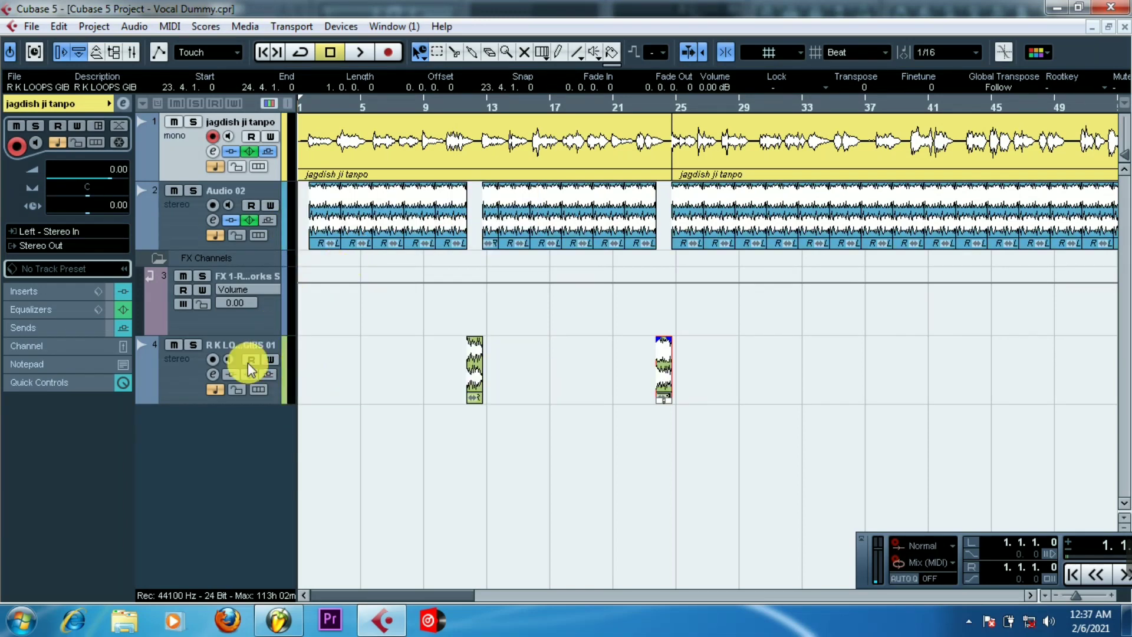
pyautogui.click(187, 377)
pyautogui.moveTo(193, 300); pyautogui.dragTo(188, 301)
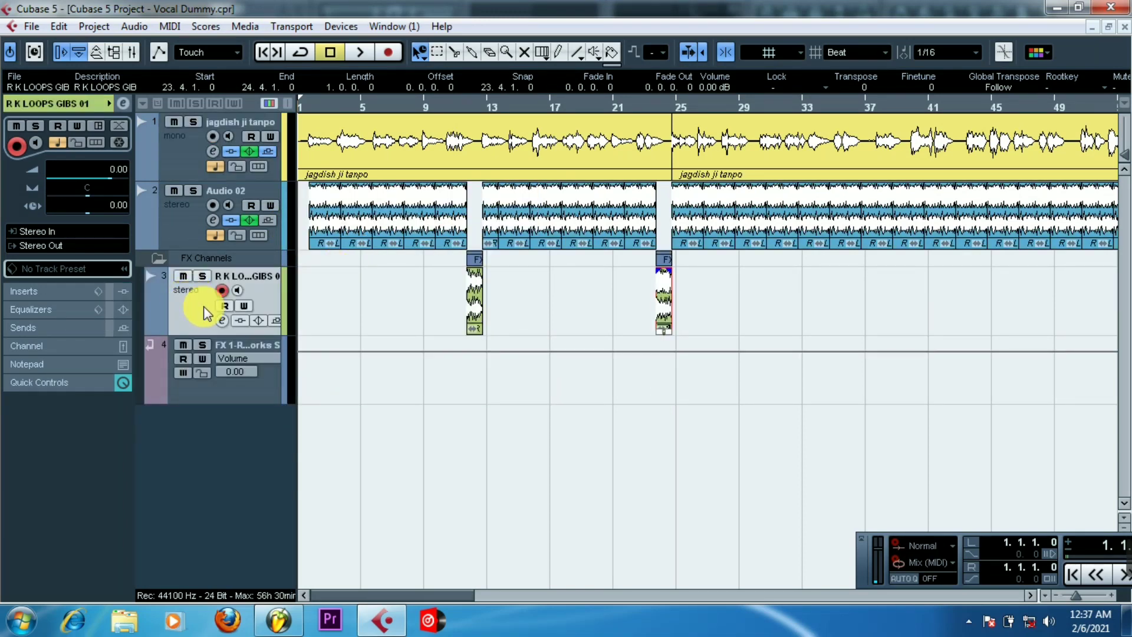
pyautogui.click(200, 174)
pyautogui.click(190, 276)
pyautogui.click(189, 233)
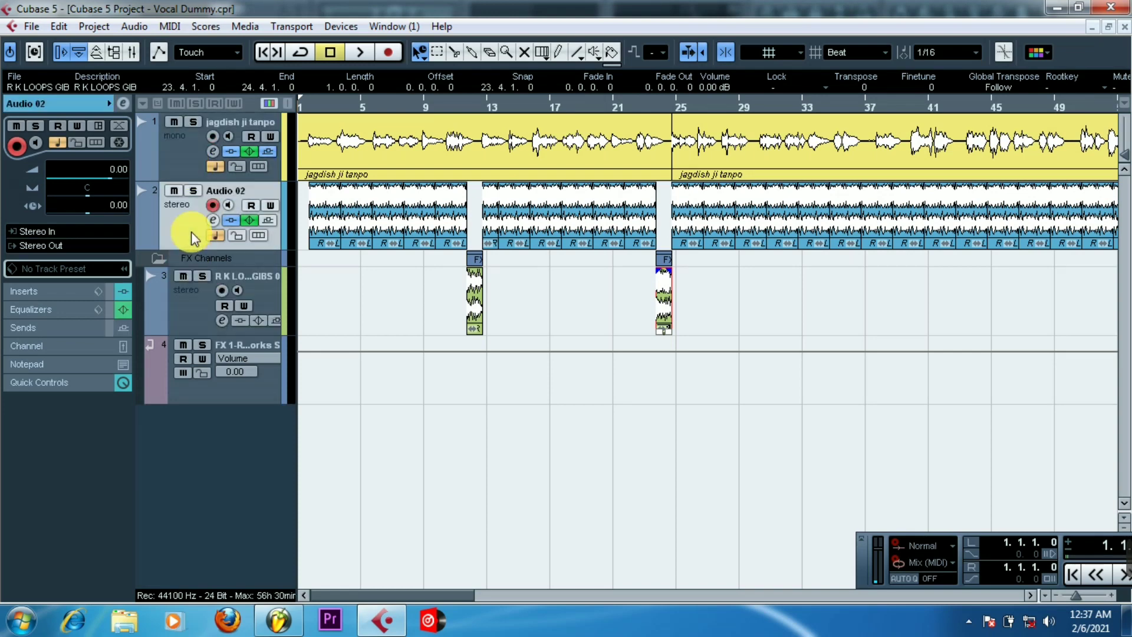
pyautogui.click(184, 313)
pyautogui.moveTo(303, 94); pyautogui.dragTo(239, 157)
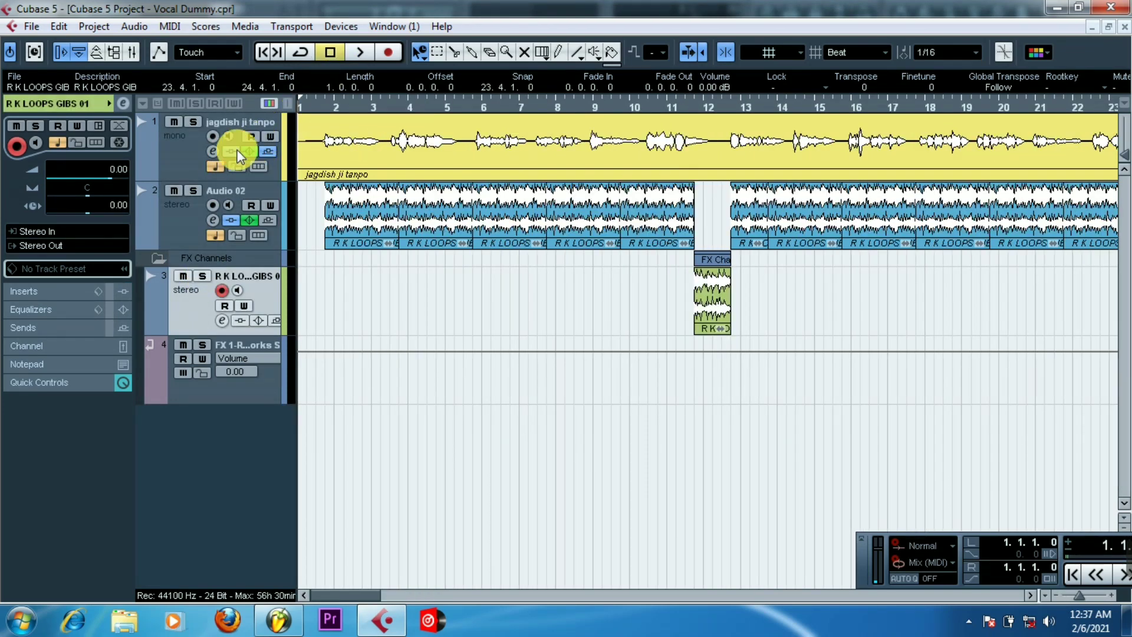
# Set the vocal track's colour to teal
pyautogui.moveTo(303, 101); pyautogui.dragTo(285, 126)
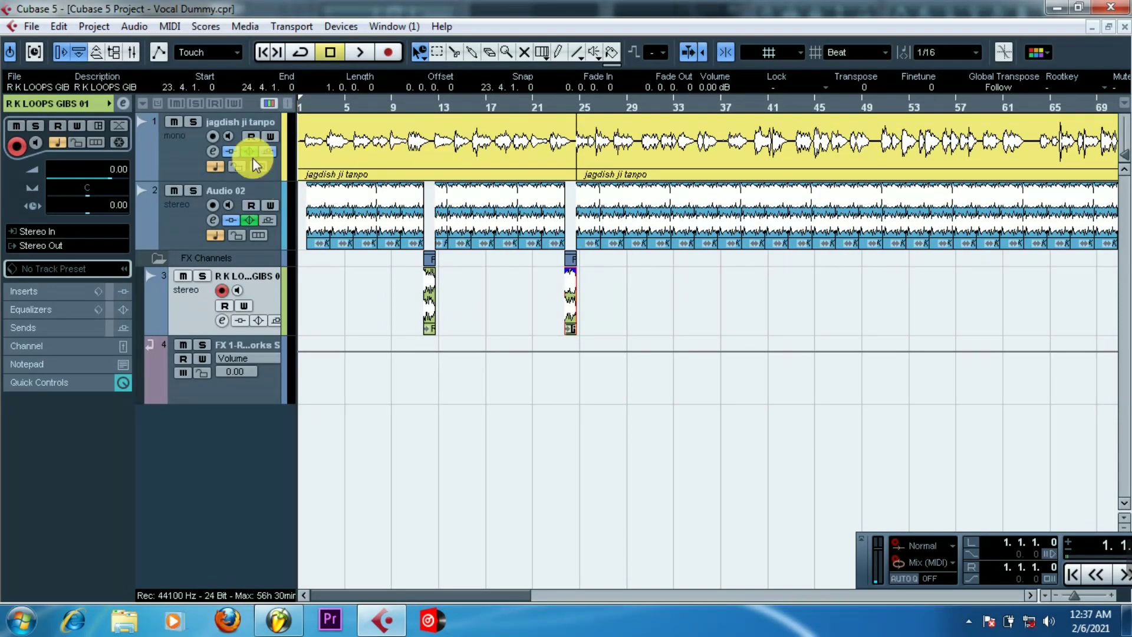
pyautogui.click(281, 152)
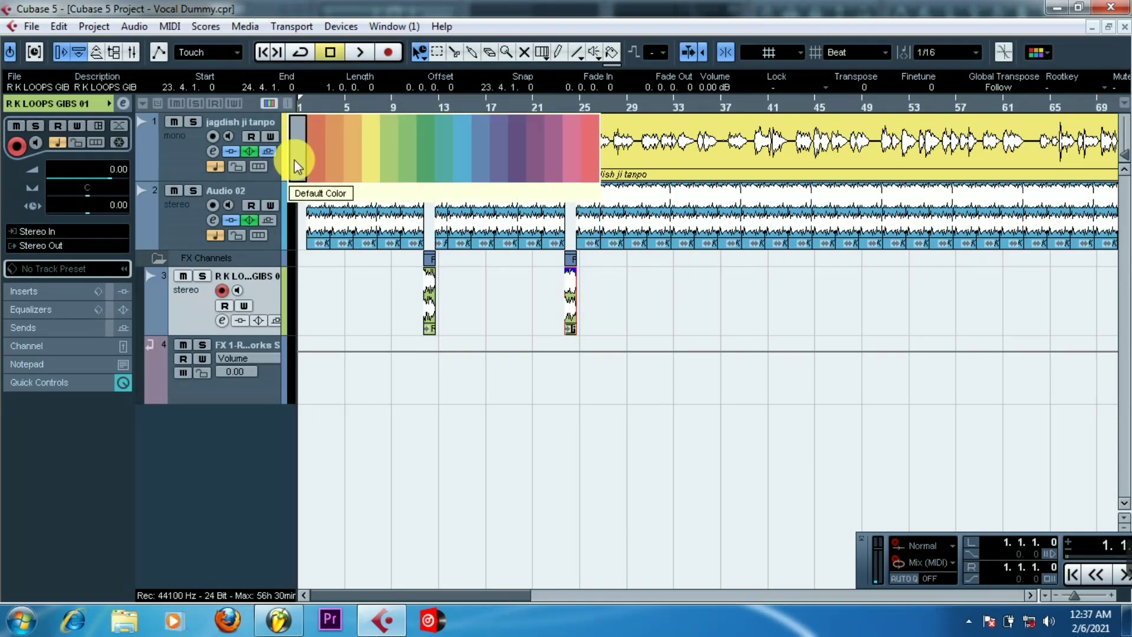
pyautogui.click(449, 168)
pyautogui.moveTo(313, 112); pyautogui.dragTo(250, 114)
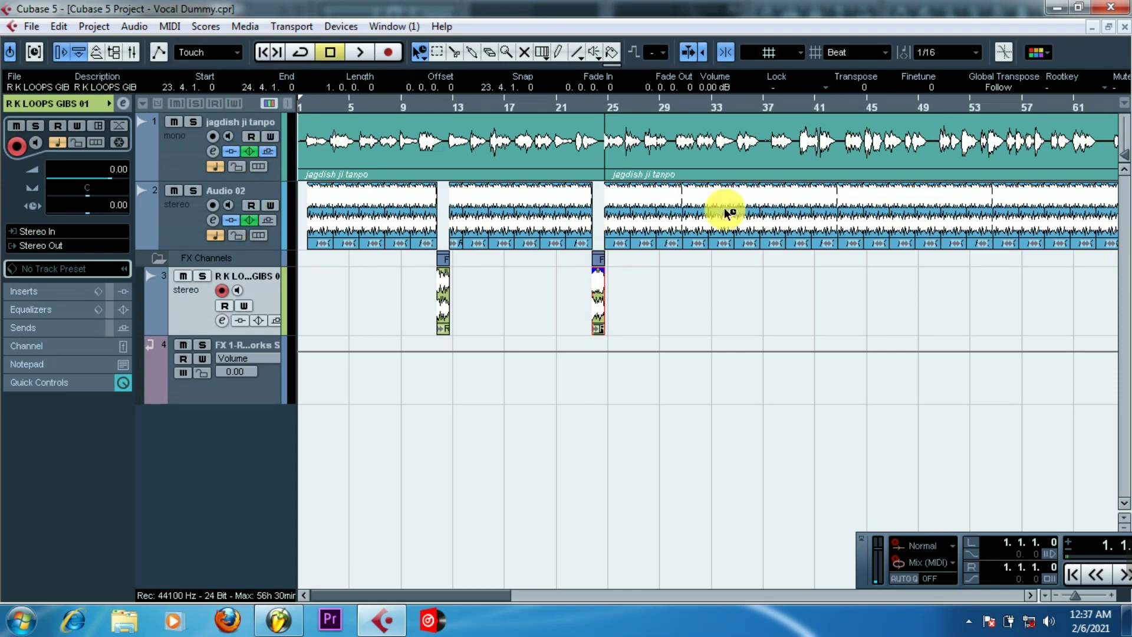
pyautogui.click(181, 158)
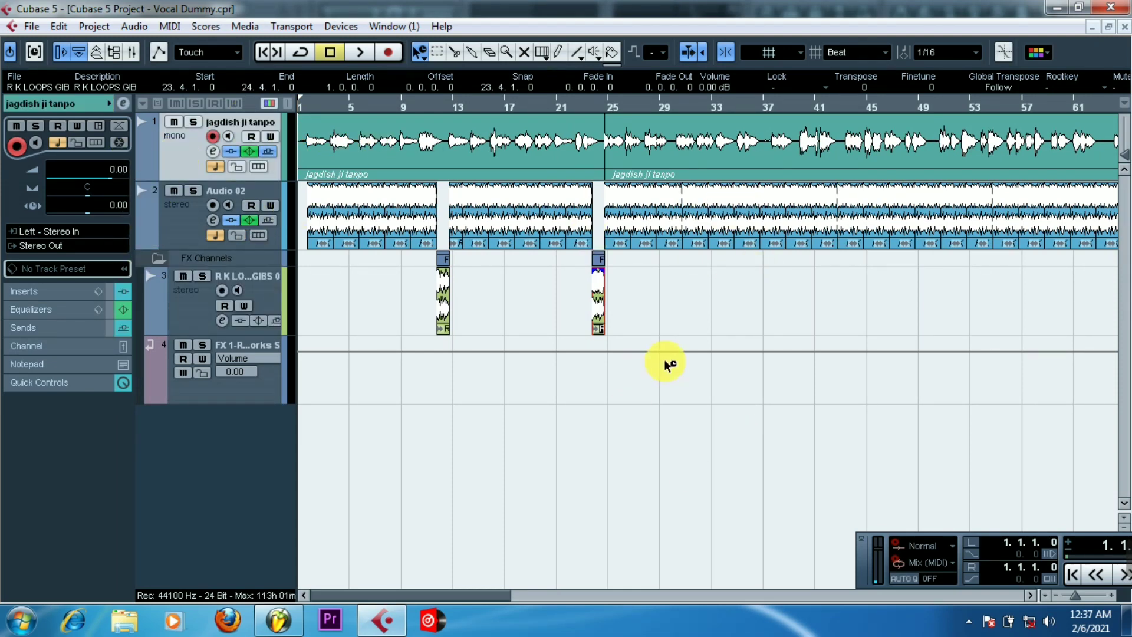
pyautogui.moveTo(316, 105)
pyautogui.mouseDown()
pyautogui.moveTo(263, 118)
pyautogui.moveTo(320, 112)
pyautogui.mouseUp()
pyautogui.click(311, 106)
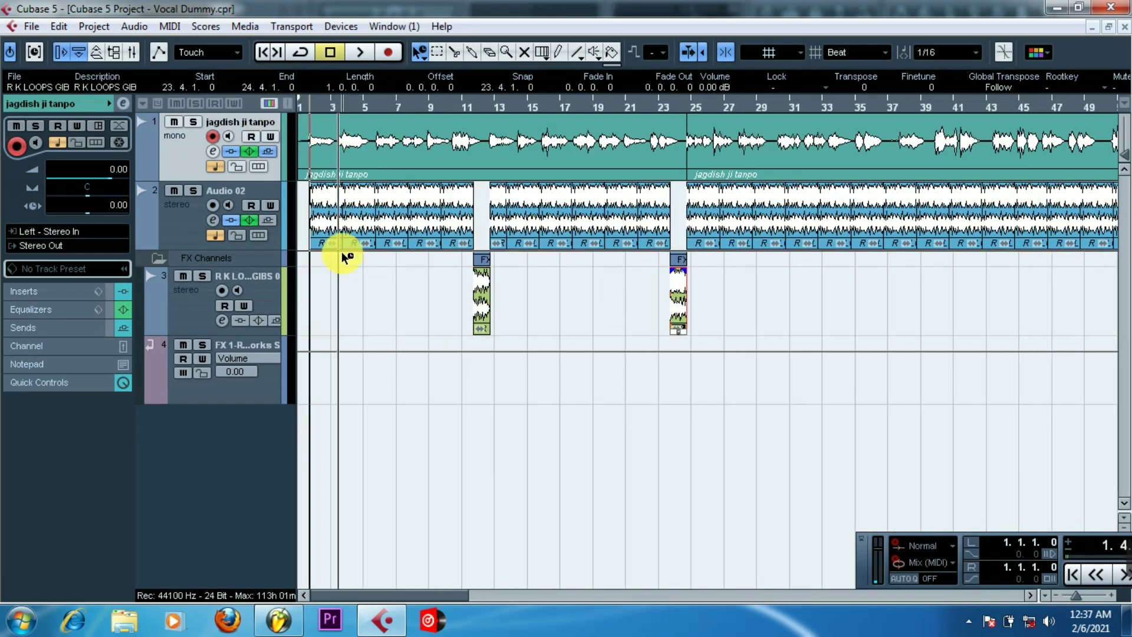
pyautogui.click(185, 240)
pyautogui.click(194, 307)
pyautogui.click(238, 401)
pyautogui.click(190, 317)
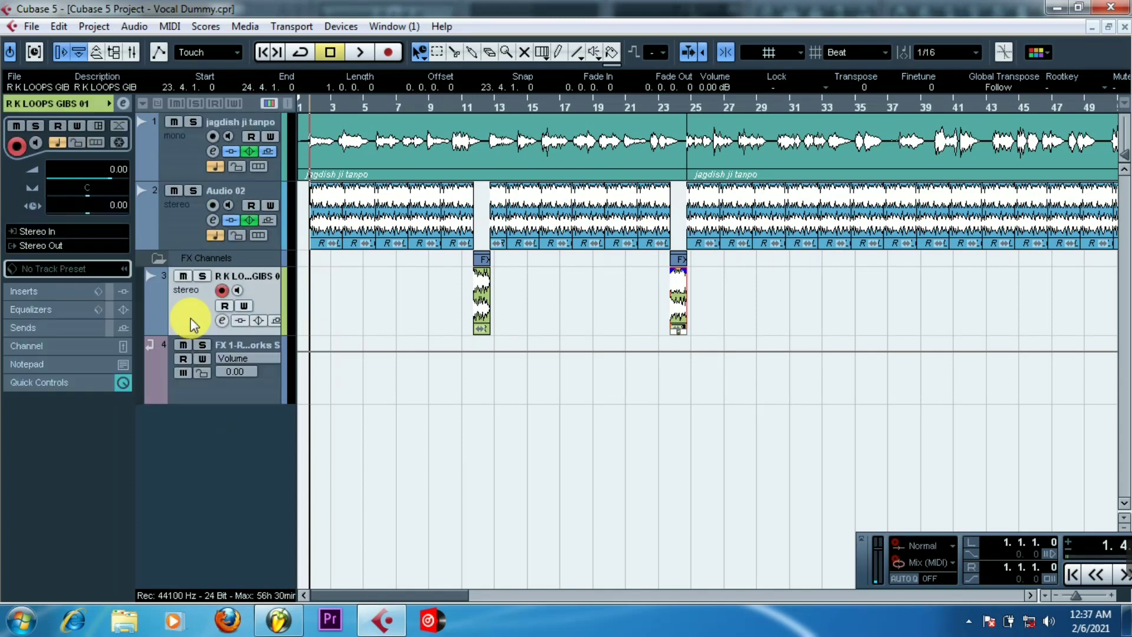
pyautogui.click(197, 235)
pyautogui.click(187, 166)
pyautogui.click(545, 349)
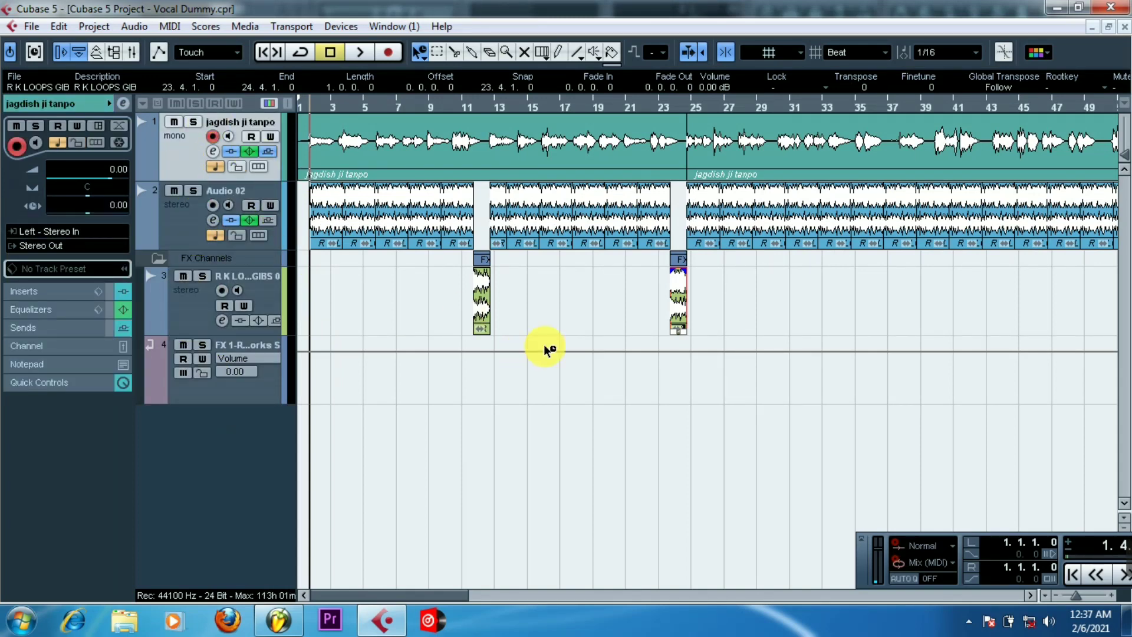
# Set the vocal track's colour to orange, Color 3
pyautogui.click(285, 172)
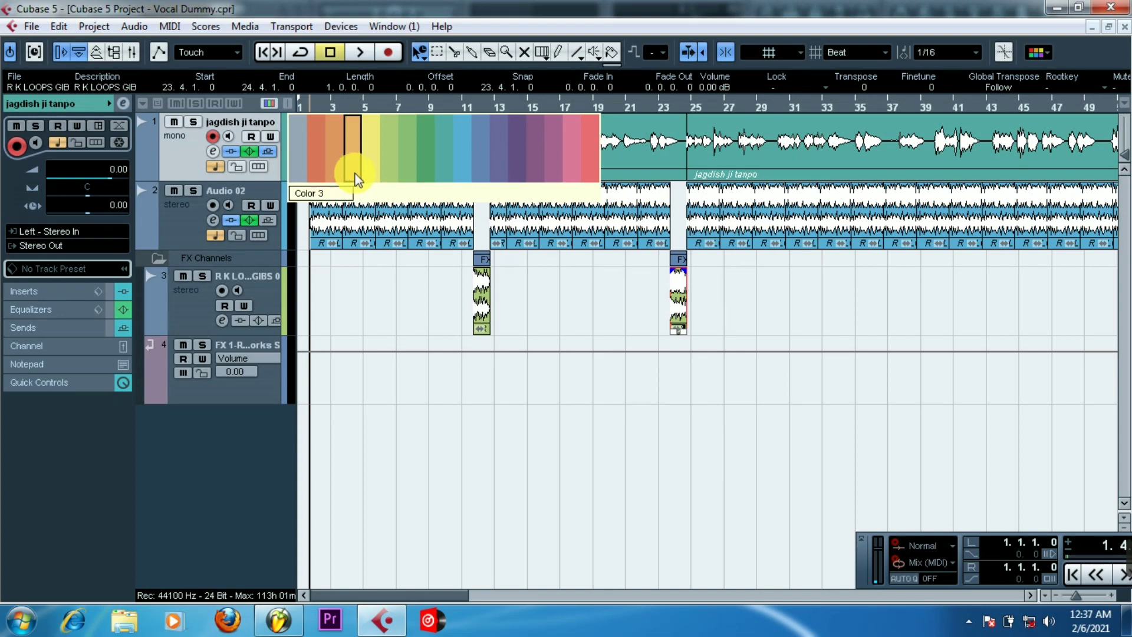
pyautogui.click(348, 169)
pyautogui.moveTo(315, 117); pyautogui.dragTo(278, 118)
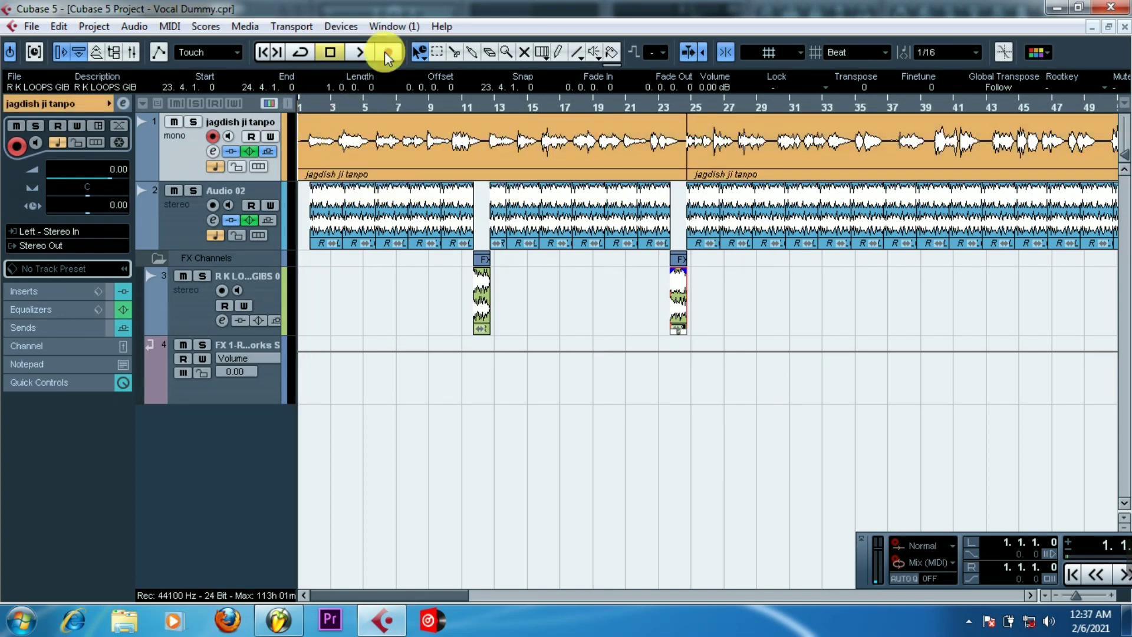
# Play the arrangement from the start past bar 12, checking the R K LOOPS GIBS event at 11.4.1.0, and stop playback
pyautogui.click(368, 53)
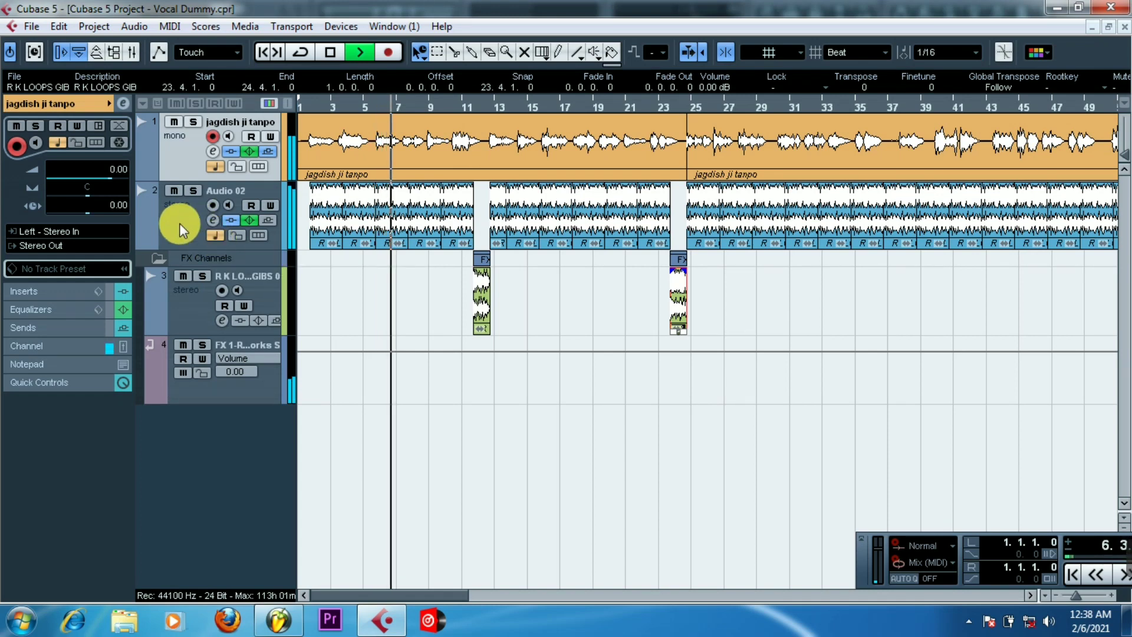
pyautogui.click(481, 304)
pyautogui.moveTo(481, 304)
pyautogui.mouseDown()
pyautogui.moveTo(684, 310)
pyautogui.moveTo(480, 306)
pyautogui.mouseUp()
pyautogui.hotkey('ctrl', 'd')
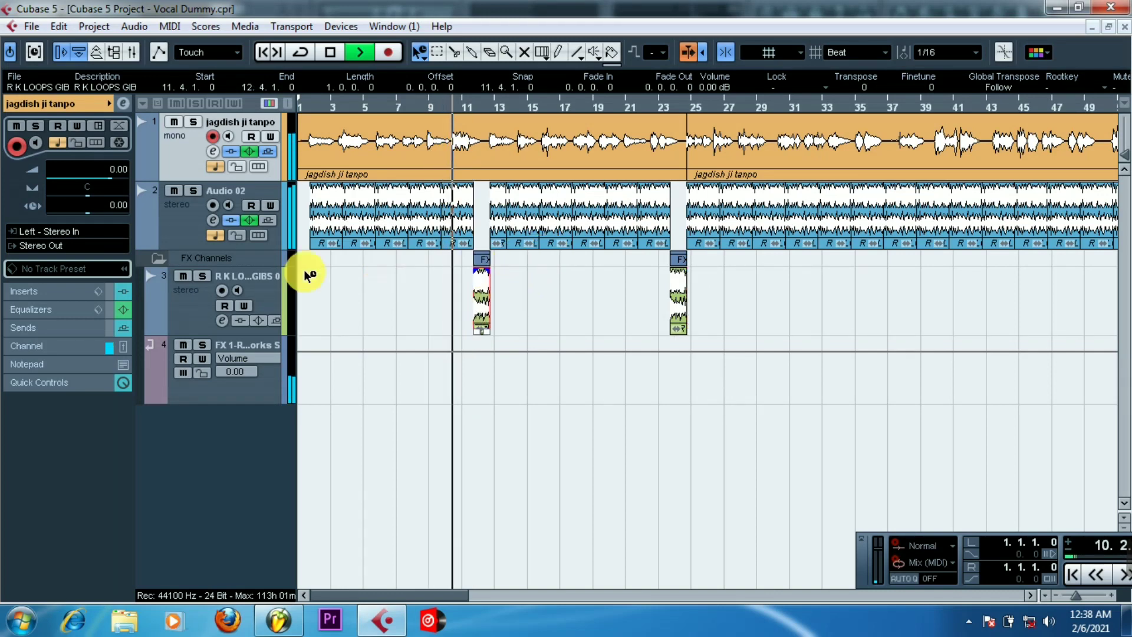
pyautogui.click(189, 298)
pyautogui.click(239, 394)
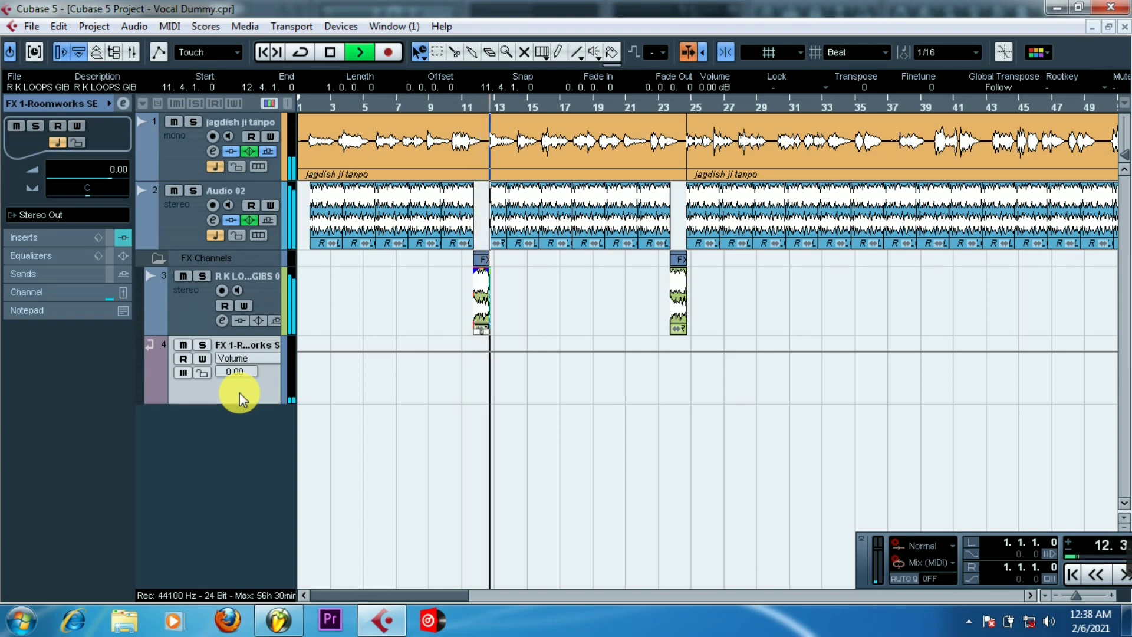
pyautogui.press('space')
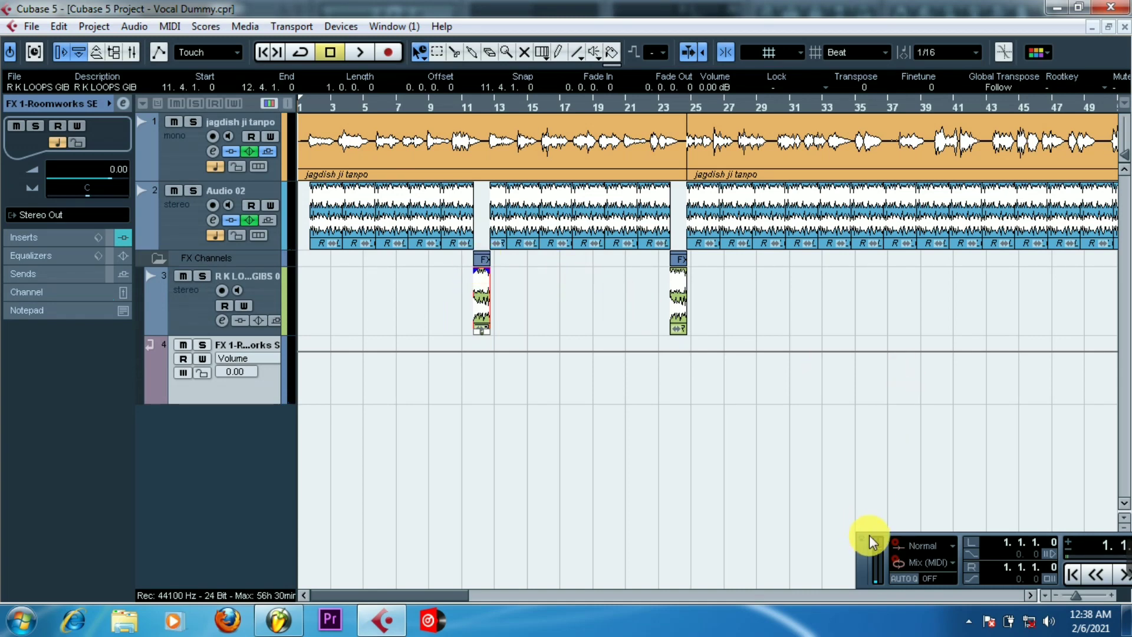
# Move the floating transport out of view so it no longer covers the arrangement
pyautogui.moveTo(873, 541); pyautogui.dragTo(1105, 553)
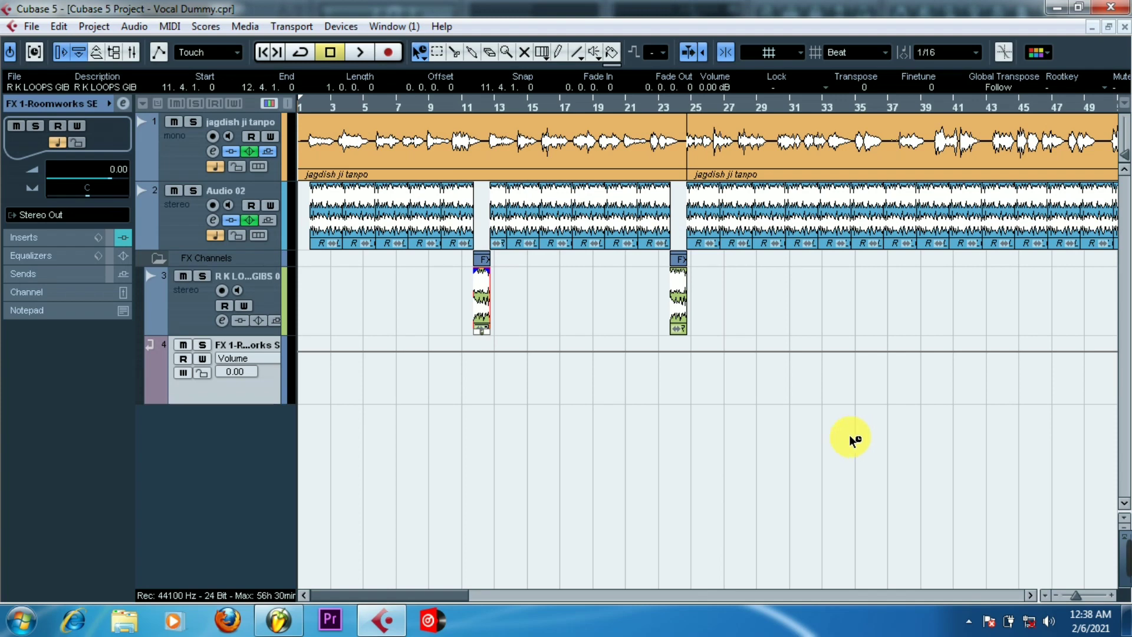
pyautogui.moveTo(1125, 557)
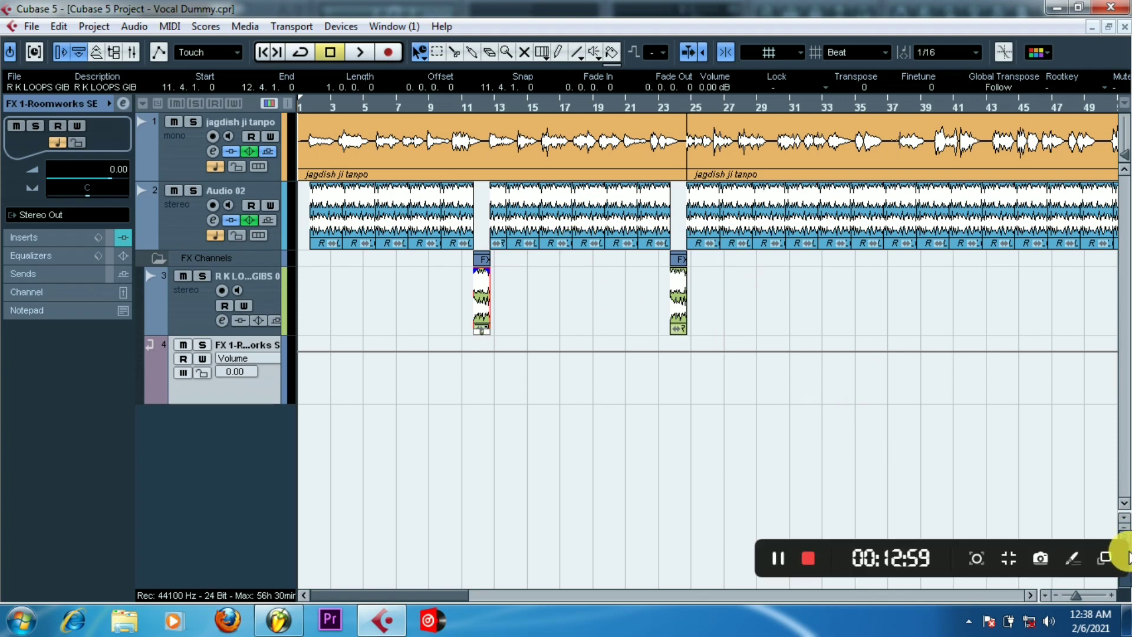